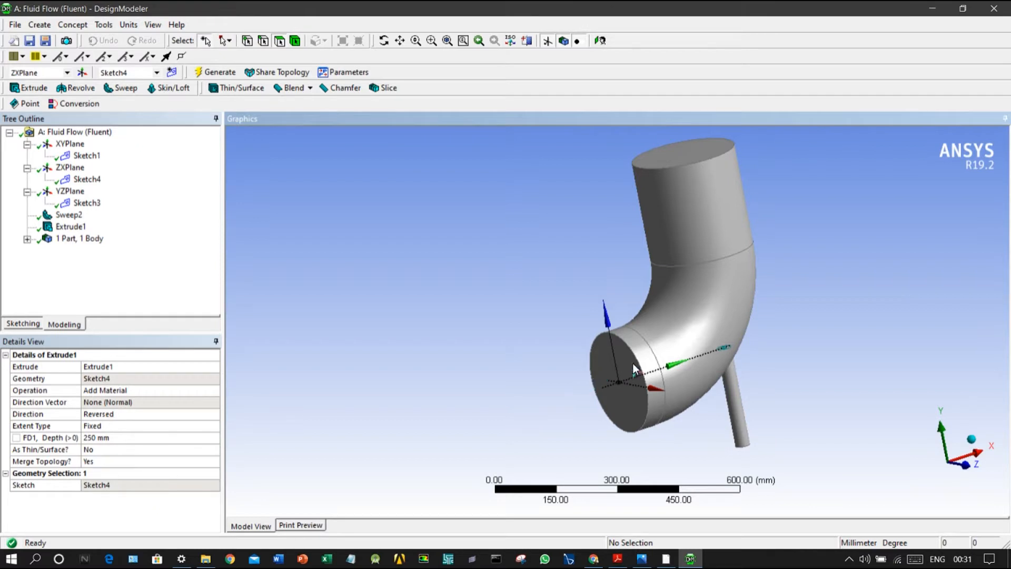
Examine the pipe elbow and its small side inlet from several angles
{"action": "middle_click_drag", "start_coordinate": [626, 388], "coordinate": [718, 378]}
{"action": "middle_click_drag", "start_coordinate": [602, 346], "coordinate": [602, 324]}
{"action": "middle_click_drag", "start_coordinate": [709, 244], "coordinate": [726, 258]}
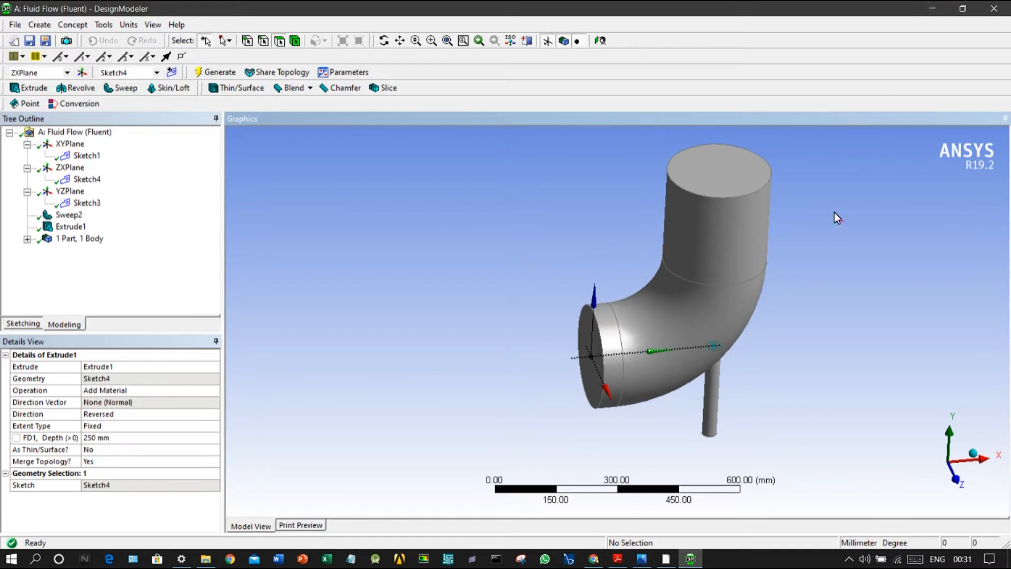
{"action": "middle_click_drag", "start_coordinate": [840, 223], "coordinate": [819, 158]}
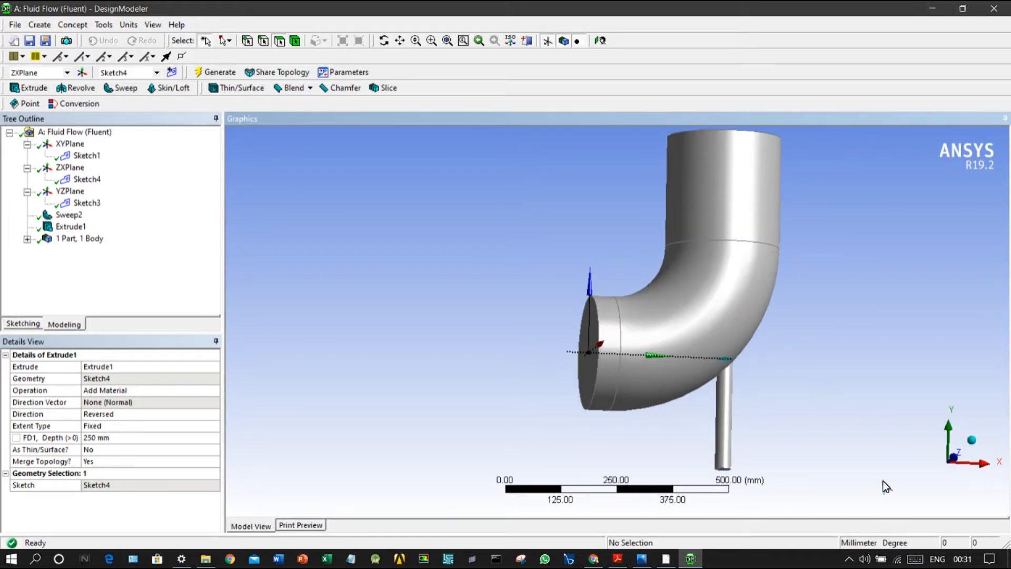
{"action": "middle_click_drag", "start_coordinate": [790, 250], "coordinate": [832, 200]}
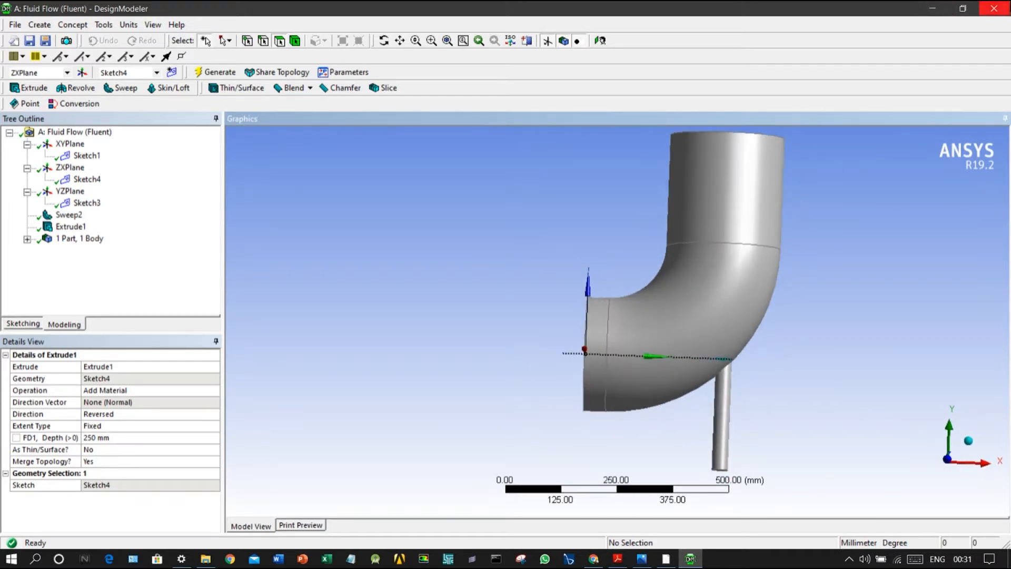
{"action": "middle_click_drag", "start_coordinate": [684, 187], "coordinate": [698, 225]}
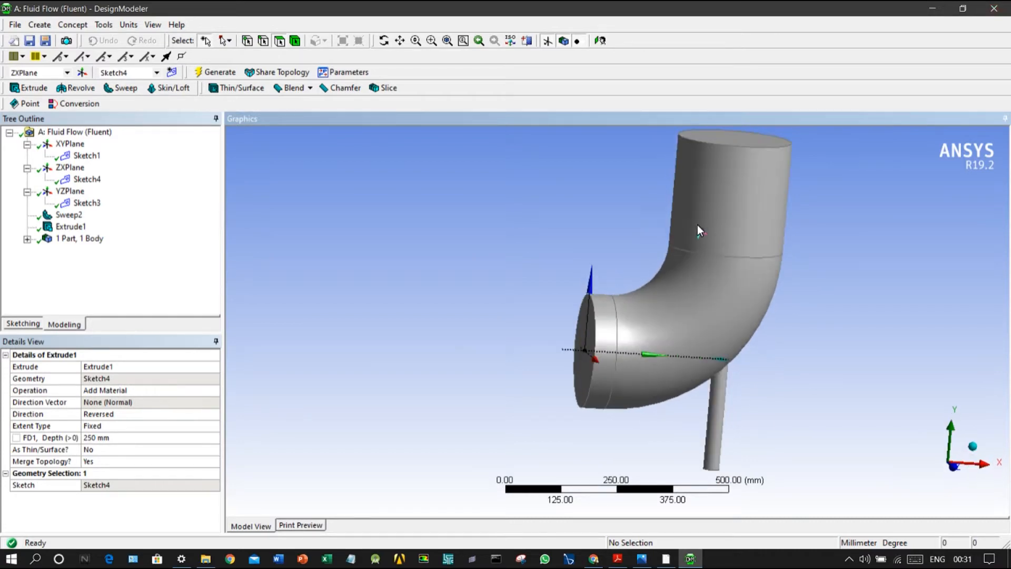
Switch to Workbench, open the Mesh cell of the Fluid Flow (Fluent) system for editing, and maximize the Workbench window
{"action": "left_click", "coordinate": [580, 348]}
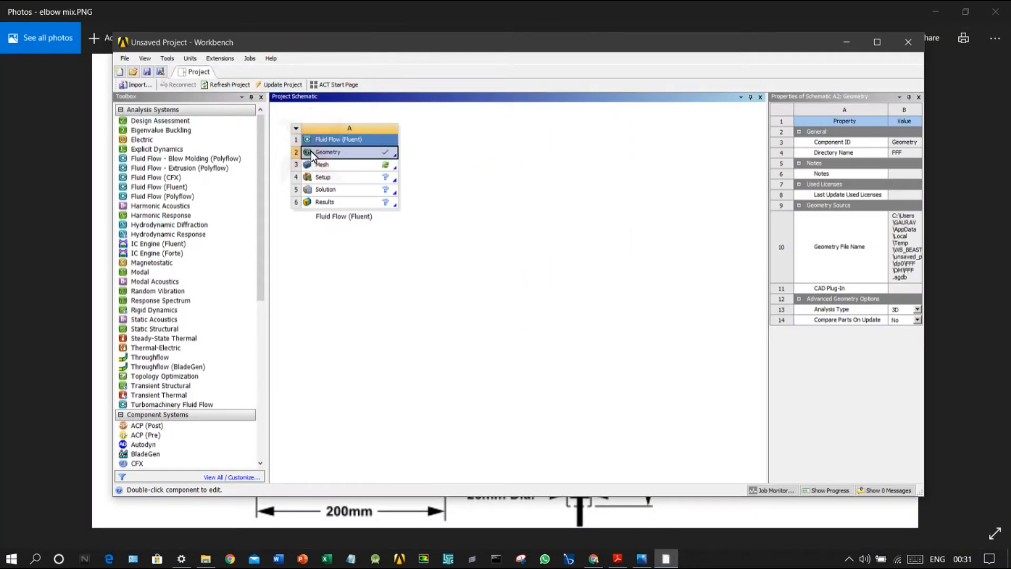
{"action": "right_click", "coordinate": [326, 165]}
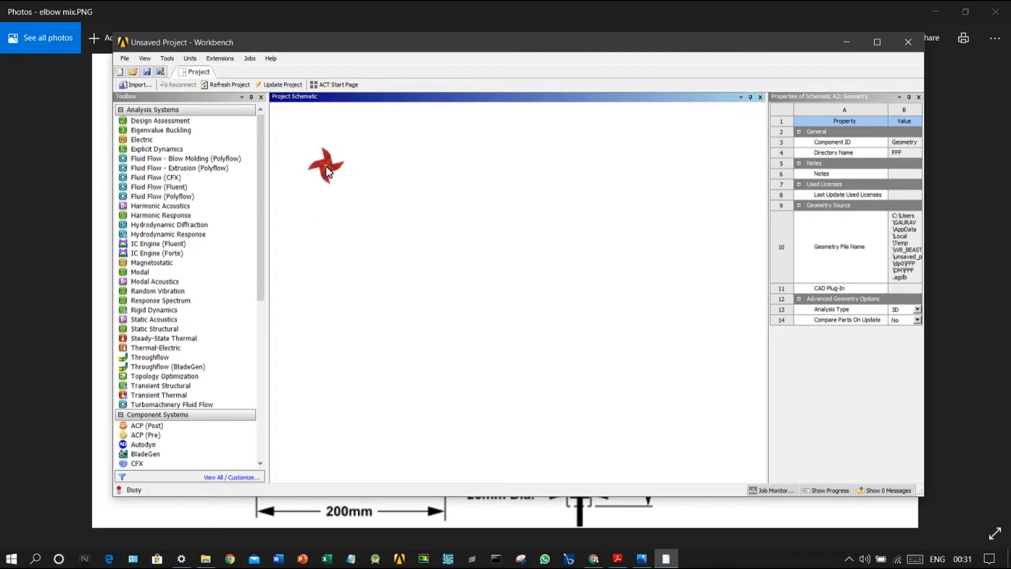
{"action": "left_click", "coordinate": [341, 174]}
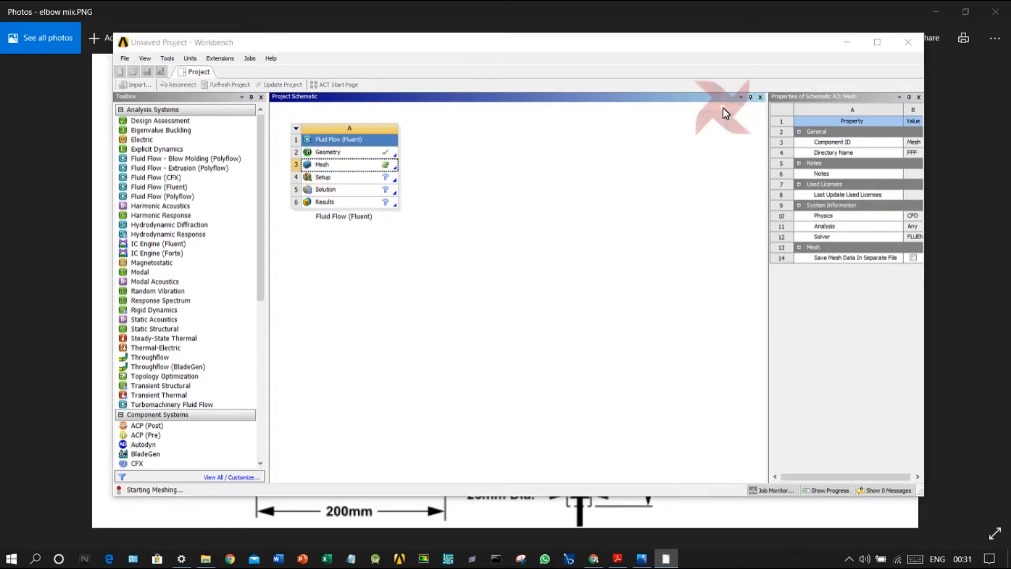
{"action": "left_click", "coordinate": [877, 46]}
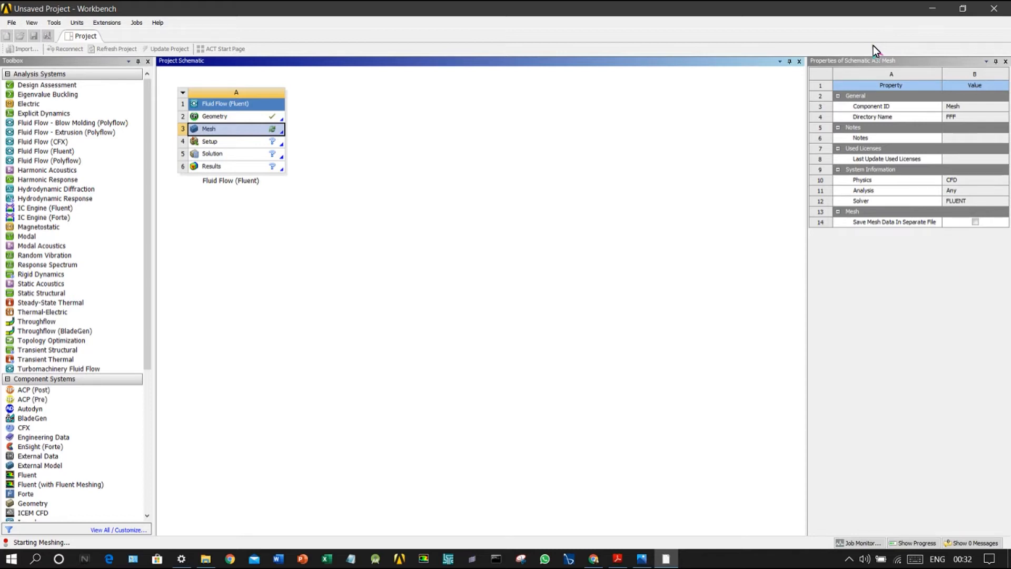
{"action": "left_click", "coordinate": [591, 394]}
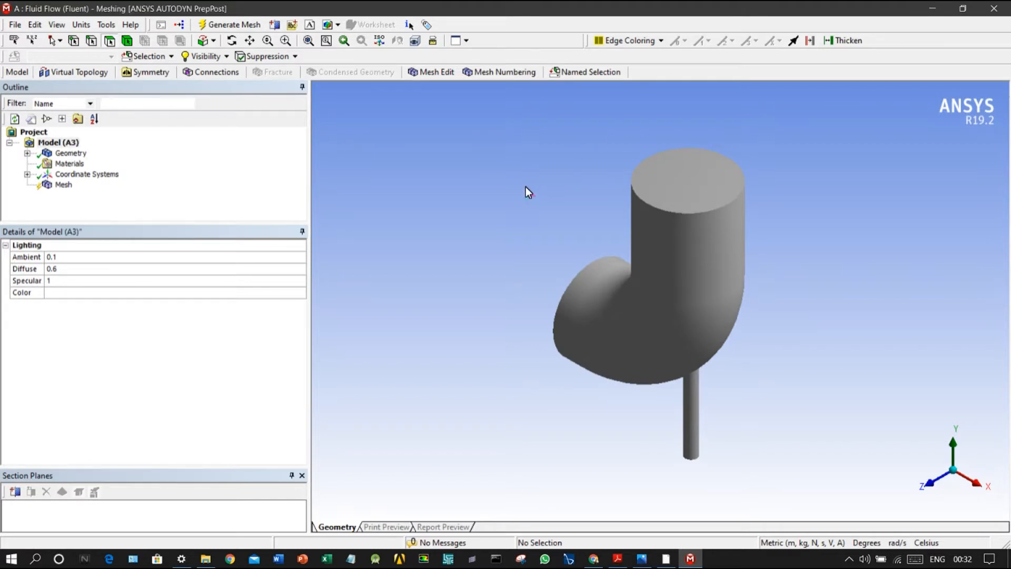
Generate the mesh of the elbow with the default settings and view it from another side
{"action": "mouse_move", "coordinate": [519, 192]}
{"action": "middle_mouse_down"}
{"action": "mouse_move", "coordinate": [712, 235]}
{"action": "mouse_move", "coordinate": [500, 190]}
{"action": "middle_mouse_up"}
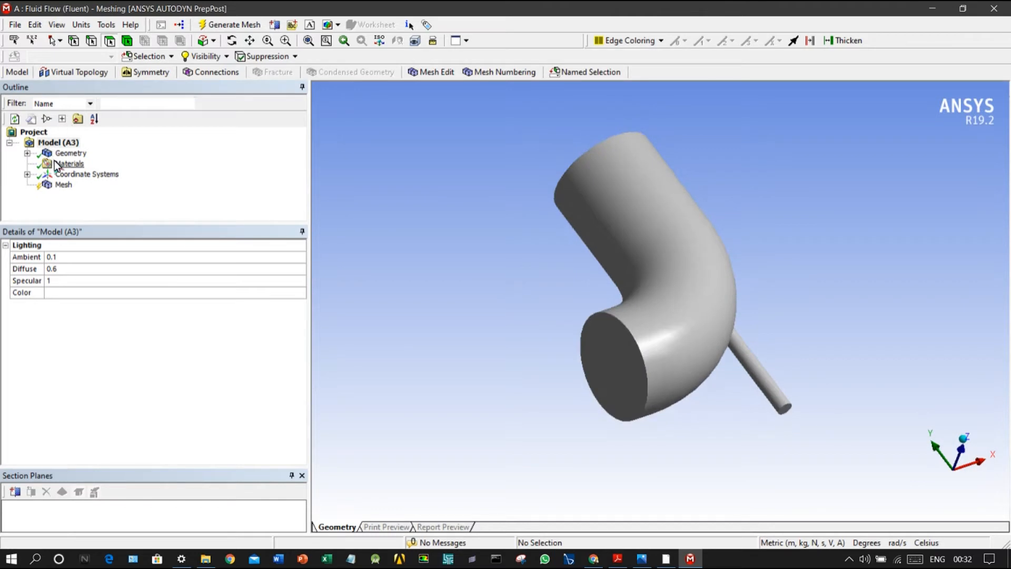
{"action": "left_click", "coordinate": [64, 185]}
{"action": "right_click", "coordinate": [64, 185]}
{"action": "left_click", "coordinate": [89, 232]}
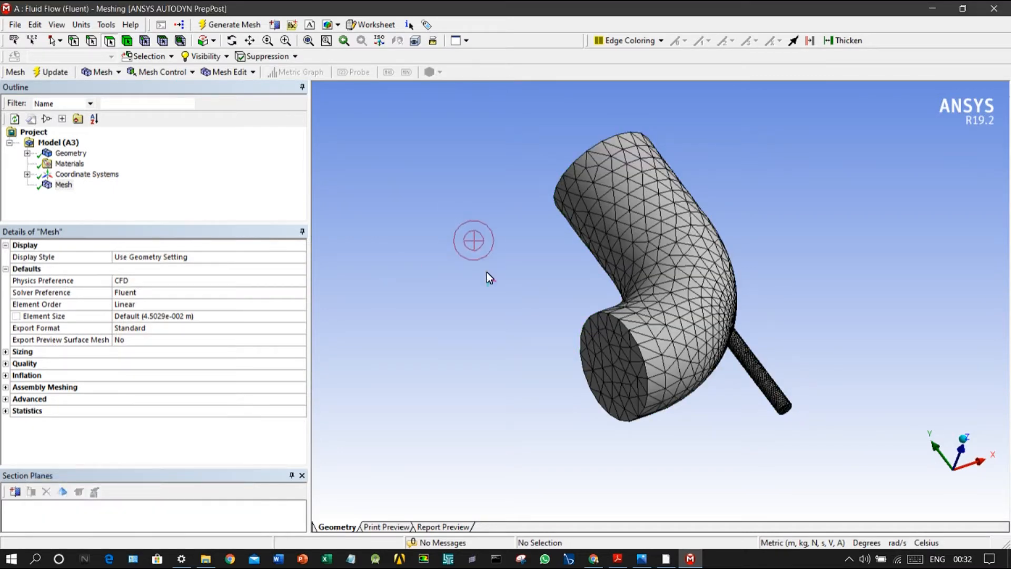
{"action": "middle_click_drag", "start_coordinate": [823, 339], "coordinate": [593, 317]}
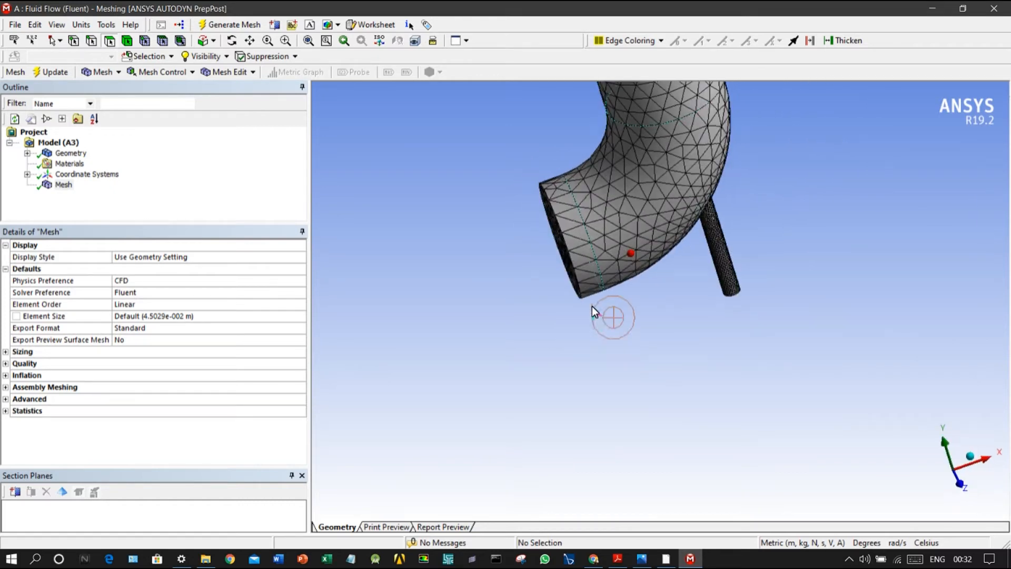
Insert a Method control under Mesh and scope it to the elbow body
{"action": "left_click", "coordinate": [67, 189]}
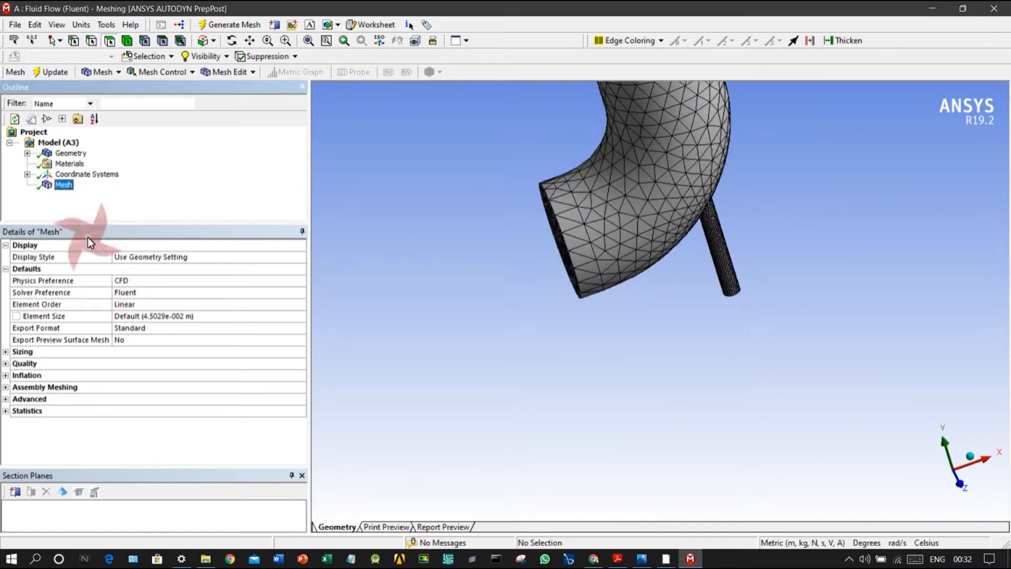
{"action": "mouse_move", "coordinate": [593, 256]}
{"action": "middle_mouse_down"}
{"action": "mouse_move", "coordinate": [630, 200]}
{"action": "mouse_move", "coordinate": [650, 216]}
{"action": "mouse_move", "coordinate": [711, 181]}
{"action": "mouse_move", "coordinate": [774, 274]}
{"action": "middle_mouse_up"}
{"action": "right_click", "coordinate": [63, 184]}
{"action": "mouse_move", "coordinate": [131, 190]}
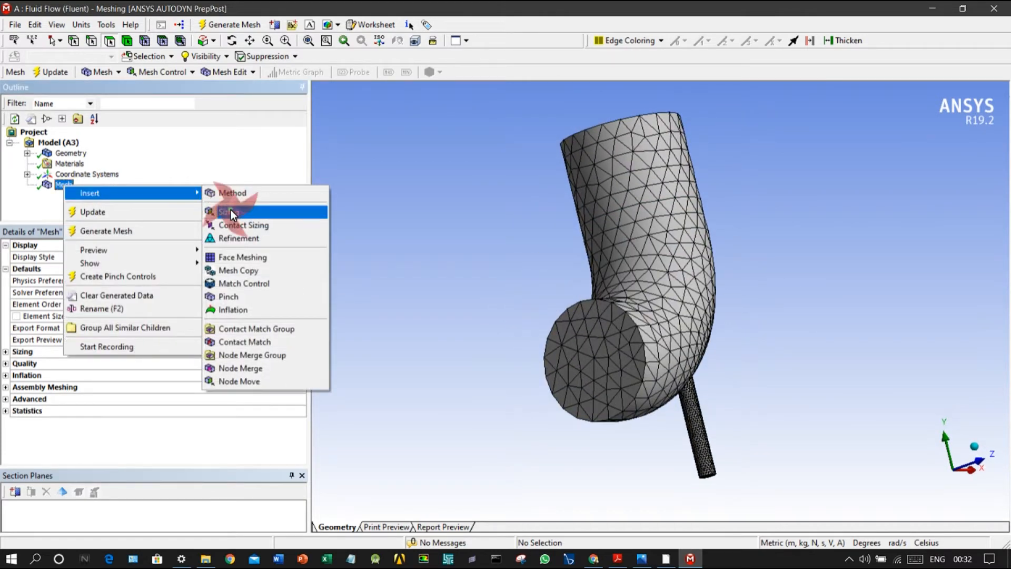
{"action": "left_click", "coordinate": [266, 193]}
{"action": "left_click", "coordinate": [264, 274]}
{"action": "left_click", "coordinate": [646, 251]}
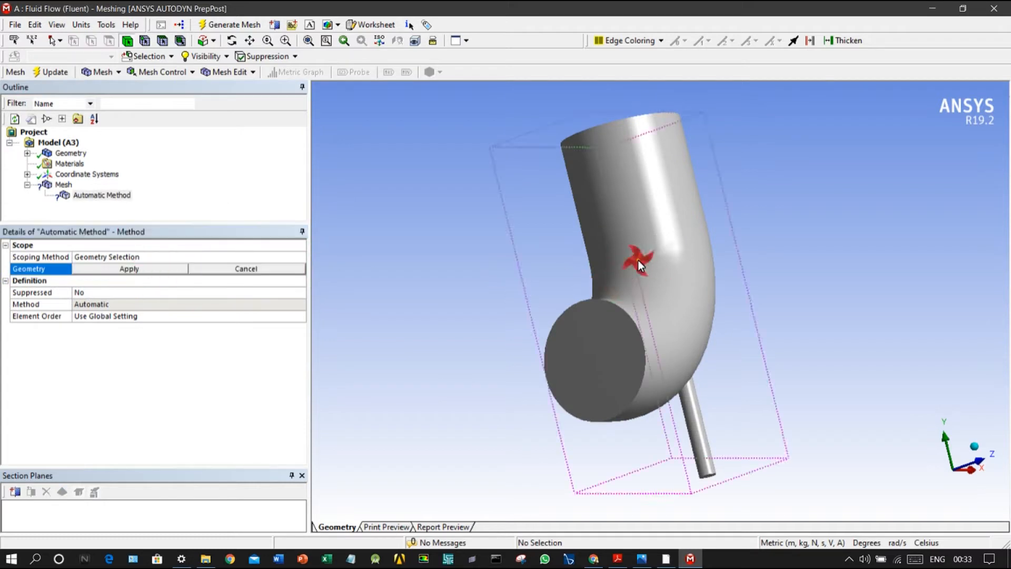
{"action": "left_click", "coordinate": [115, 269]}
Set the mesh method to MultiZone with Tetra as the free mesh type
{"action": "left_click", "coordinate": [138, 305]}
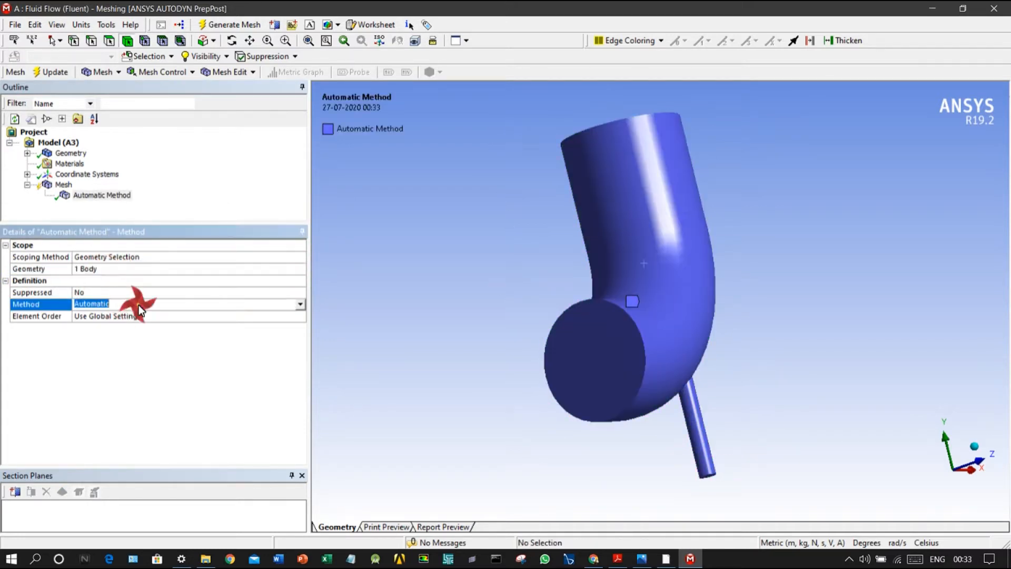
{"action": "left_click", "coordinate": [308, 310]}
{"action": "left_click", "coordinate": [169, 352]}
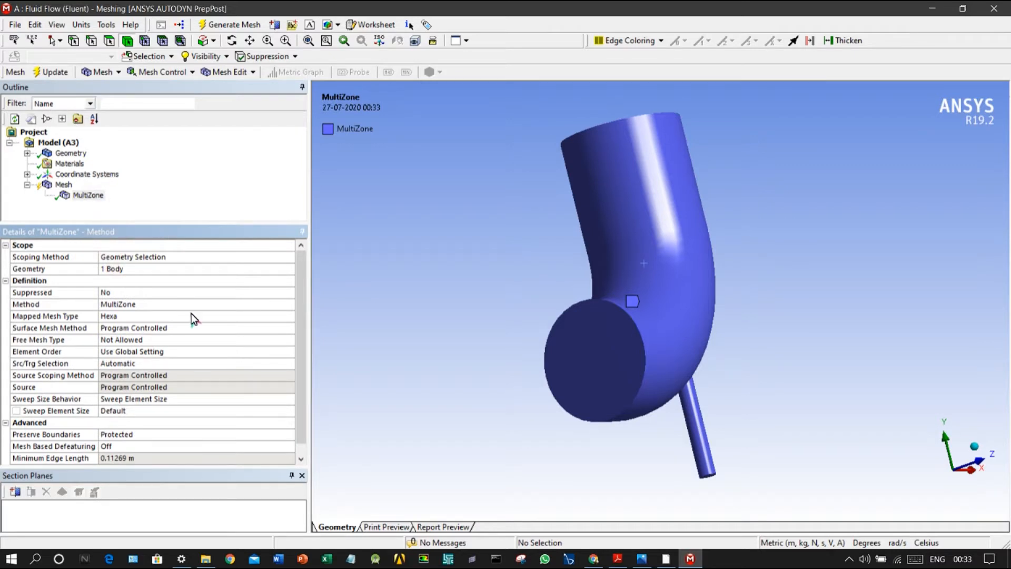
{"action": "left_click", "coordinate": [136, 340]}
{"action": "left_click", "coordinate": [294, 337]}
{"action": "left_click", "coordinate": [236, 351]}
{"action": "left_click", "coordinate": [209, 213]}
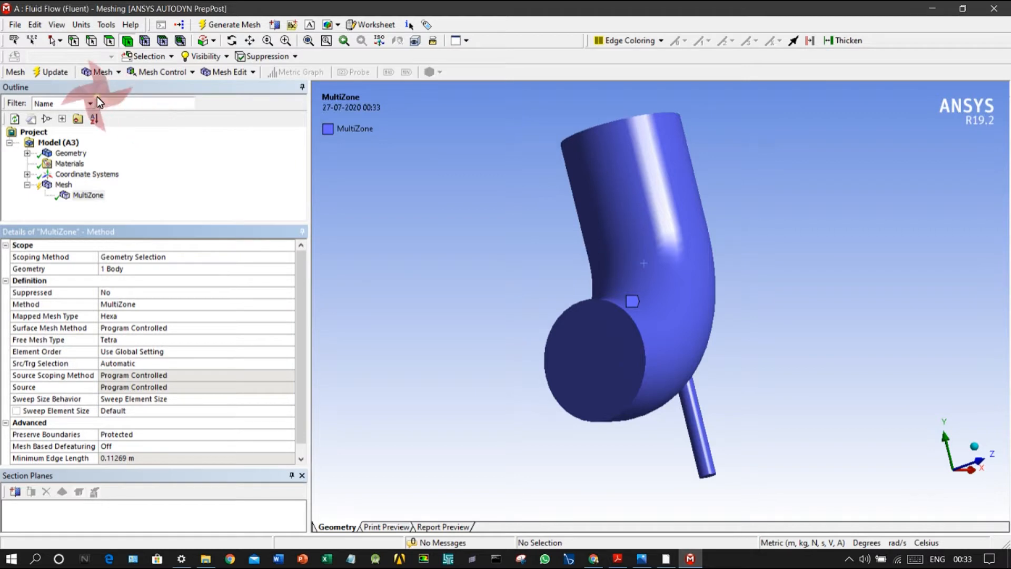
Update the mesh using the MultiZone method and display the meshed elbow
{"action": "left_click", "coordinate": [61, 71]}
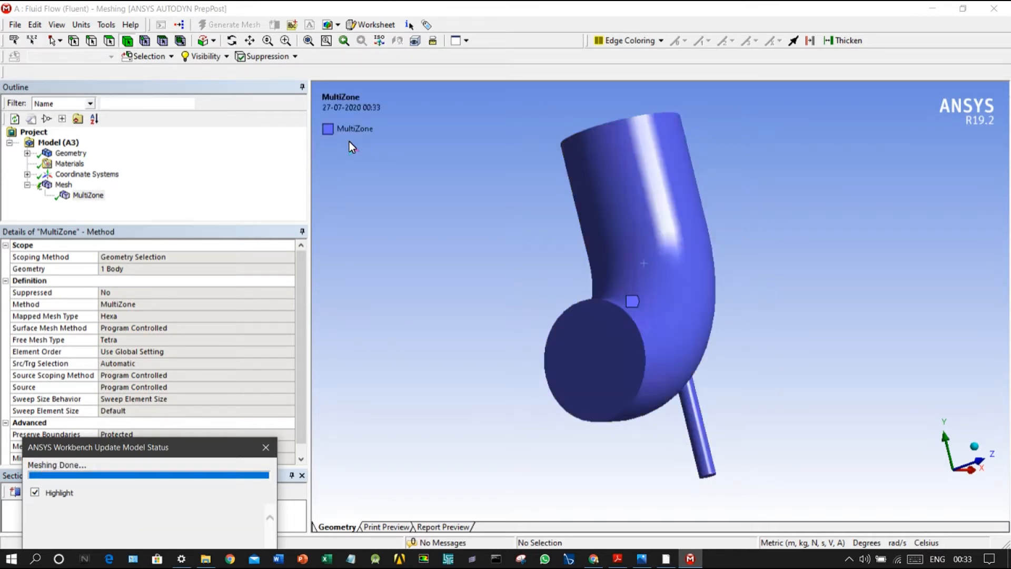
{"action": "left_click", "coordinate": [64, 184]}
{"action": "mouse_move", "coordinate": [572, 283]}
{"action": "middle_mouse_down"}
{"action": "mouse_move", "coordinate": [684, 275]}
{"action": "mouse_move", "coordinate": [711, 321]}
{"action": "mouse_move", "coordinate": [772, 197]}
{"action": "mouse_move", "coordinate": [751, 329]}
{"action": "mouse_move", "coordinate": [727, 292]}
{"action": "middle_mouse_up"}
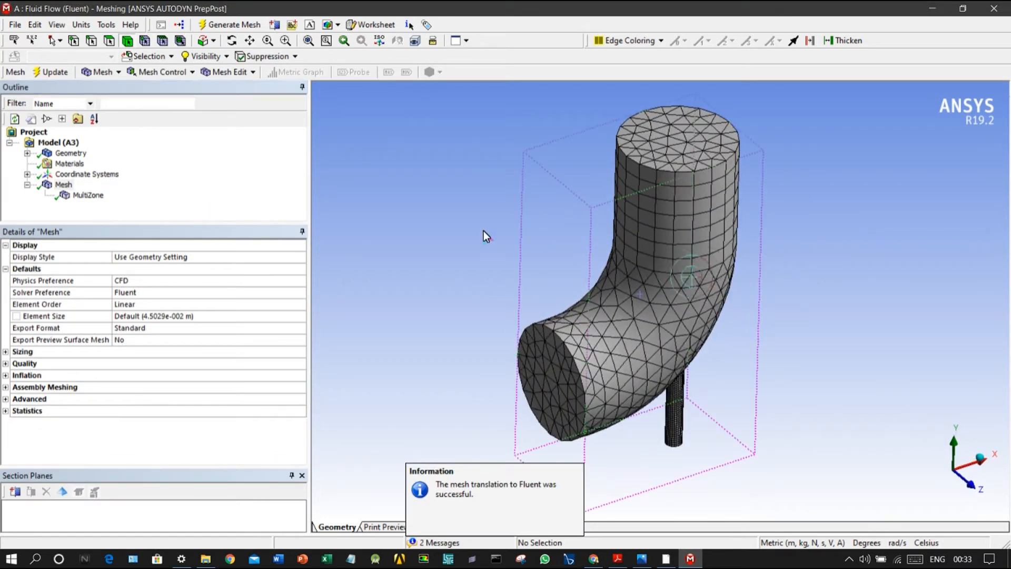
Insert a Sizing control under Mesh and scope it to the circular edge of the large horizontal inlet
{"action": "right_click", "coordinate": [54, 184]}
{"action": "mouse_move", "coordinate": [65, 191]}
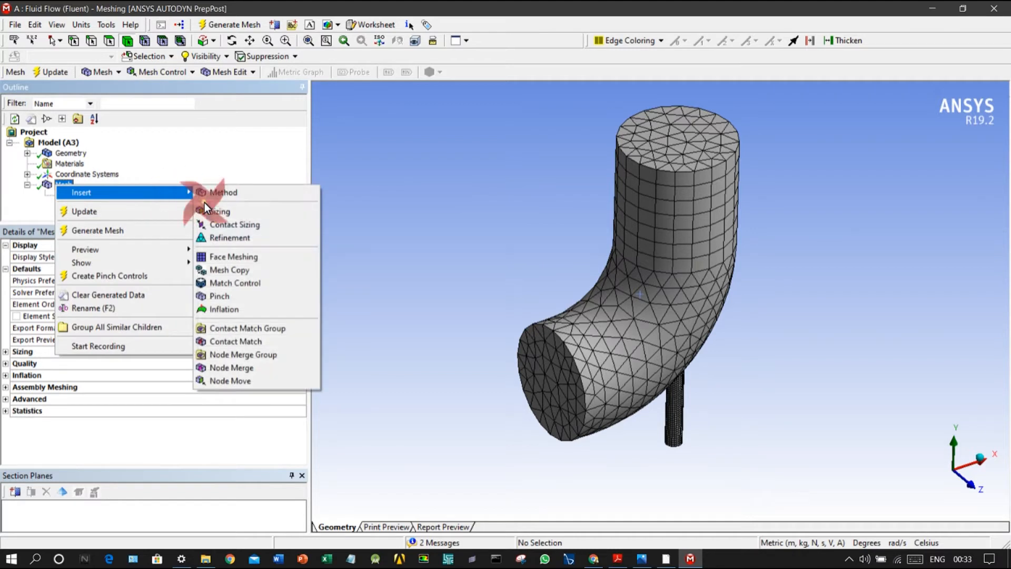
{"action": "left_click", "coordinate": [206, 211]}
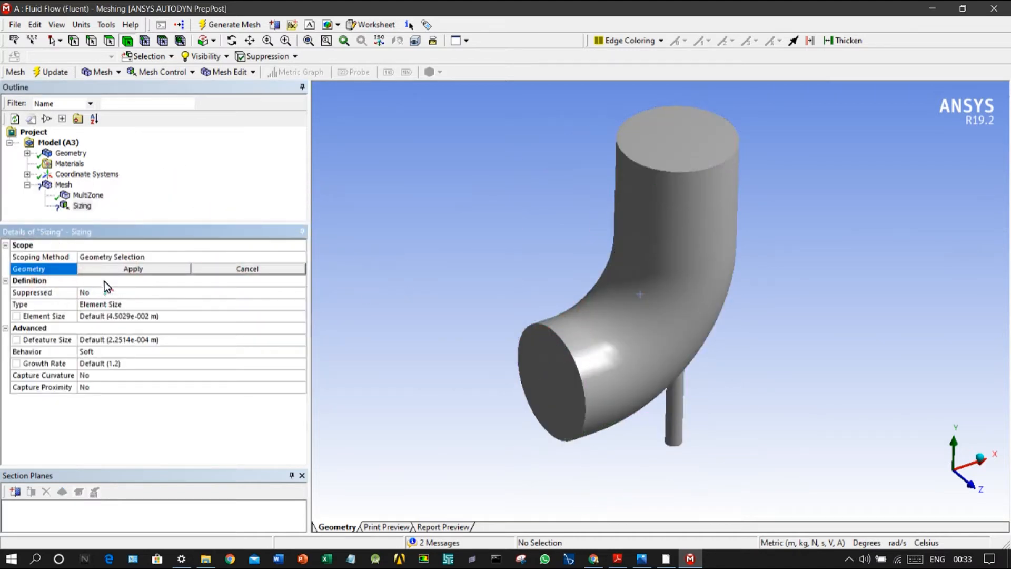
{"action": "middle_click_drag", "start_coordinate": [547, 329], "coordinate": [469, 244]}
{"action": "left_click", "coordinate": [92, 41]}
{"action": "left_click", "coordinate": [555, 321]}
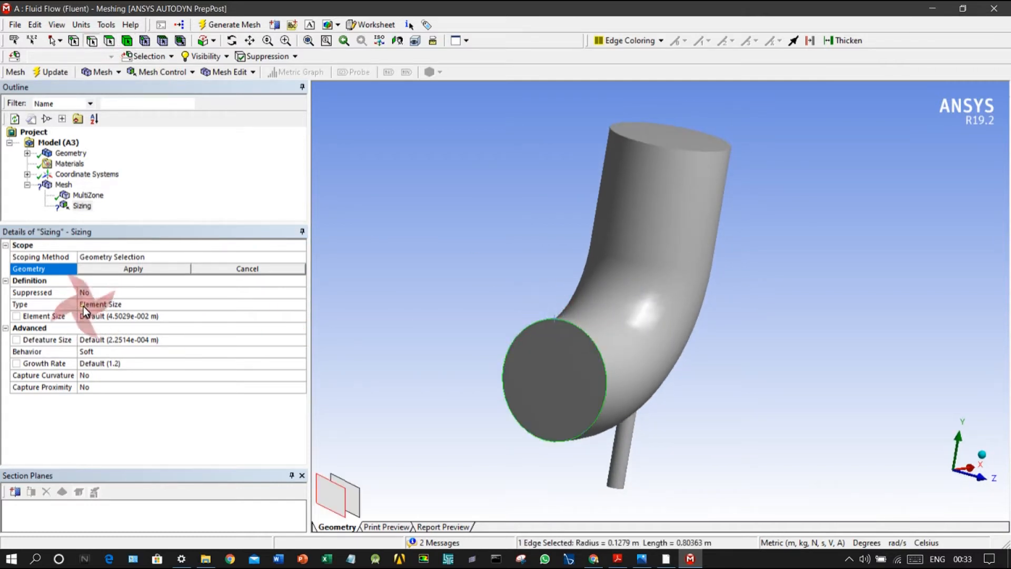
{"action": "left_click", "coordinate": [111, 269]}
Define the inlet edge sizing by Number of Divisions with a value of 50
{"action": "left_click", "coordinate": [110, 304]}
{"action": "left_click", "coordinate": [112, 312]}
{"action": "left_click", "coordinate": [115, 314]}
{"action": "type", "text": "50"}
{"action": "key", "text": "Return"}
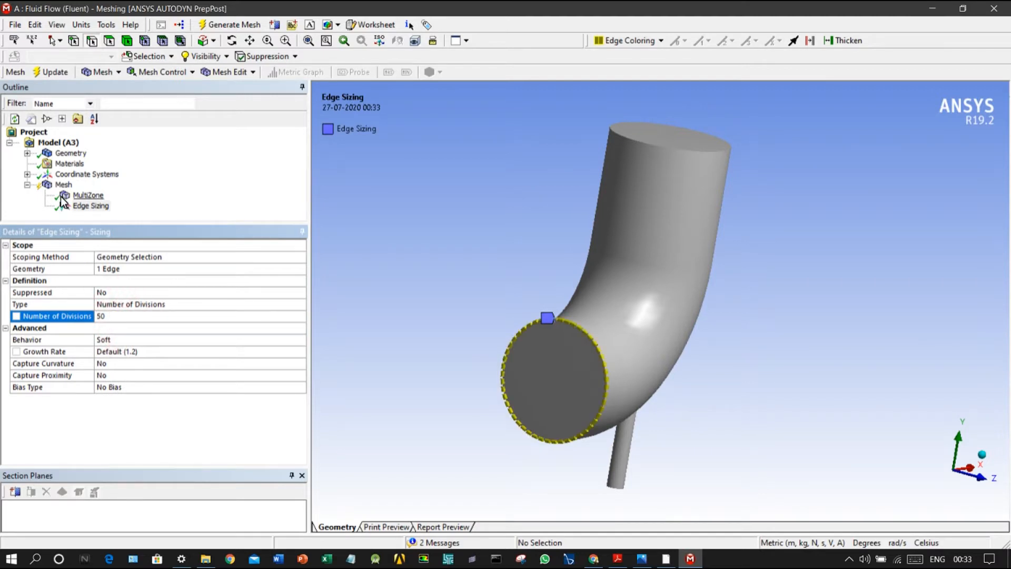
Update the mesh with the 50-division edge sizing and inspect the elbow from the side
{"action": "left_click", "coordinate": [50, 73]}
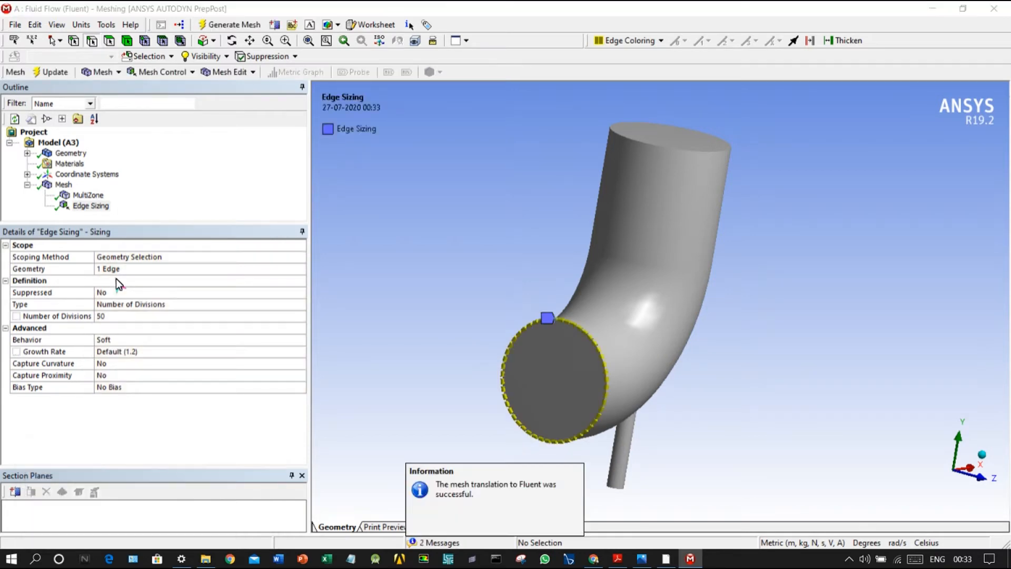
{"action": "left_click", "coordinate": [64, 184]}
{"action": "middle_click_drag", "start_coordinate": [558, 267], "coordinate": [587, 262]}
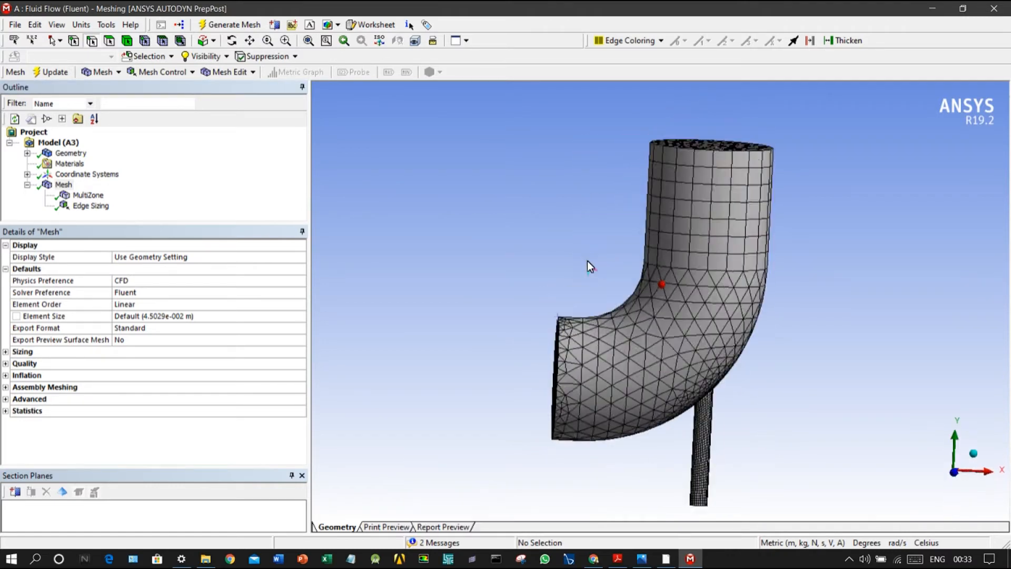
Set the inlet edge sizing to 100 divisions and its behavior to Hard
{"action": "left_click", "coordinate": [87, 206]}
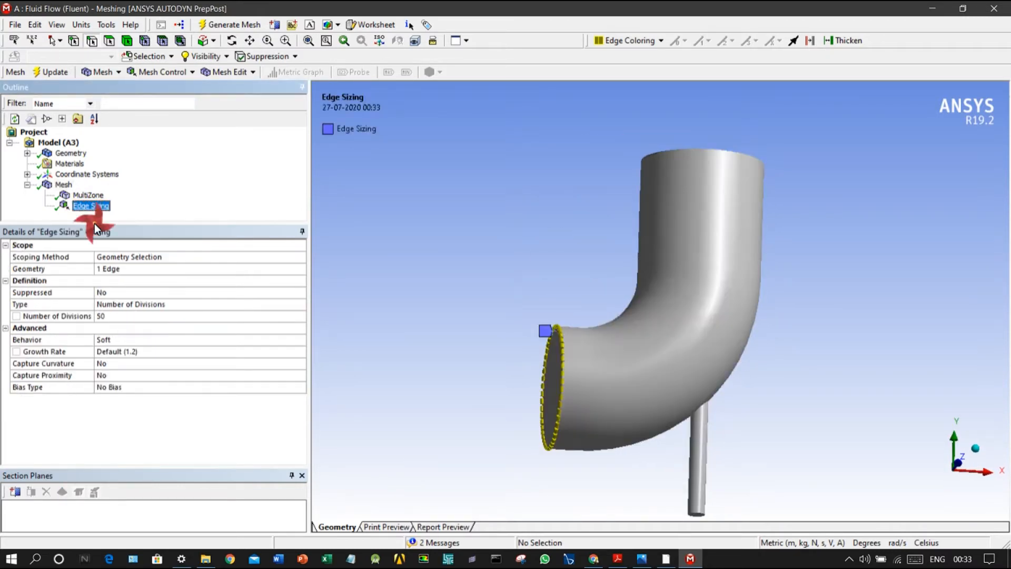
{"action": "left_click", "coordinate": [135, 317]}
{"action": "left_click", "coordinate": [157, 315]}
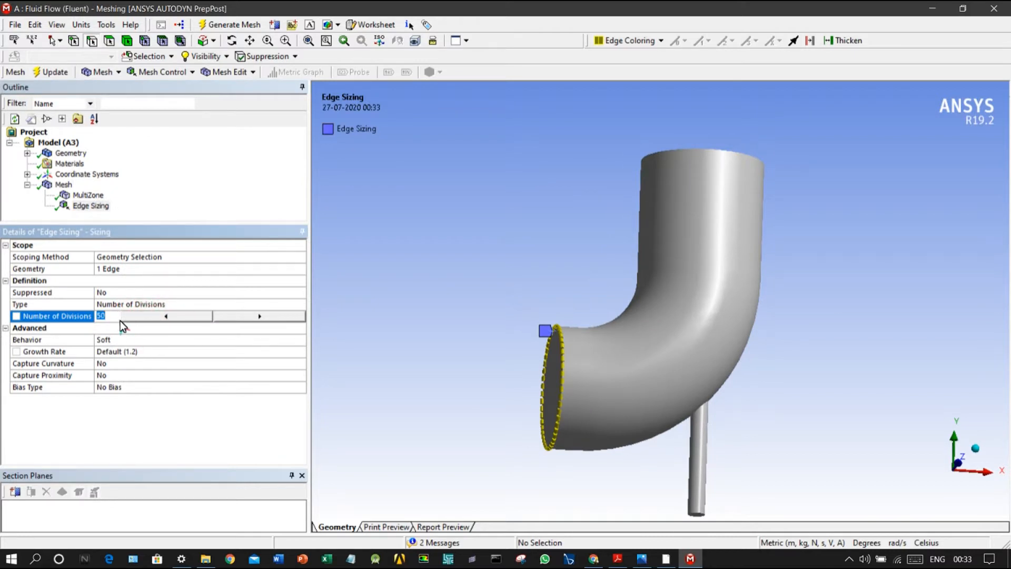
{"action": "double_click", "coordinate": [137, 340]}
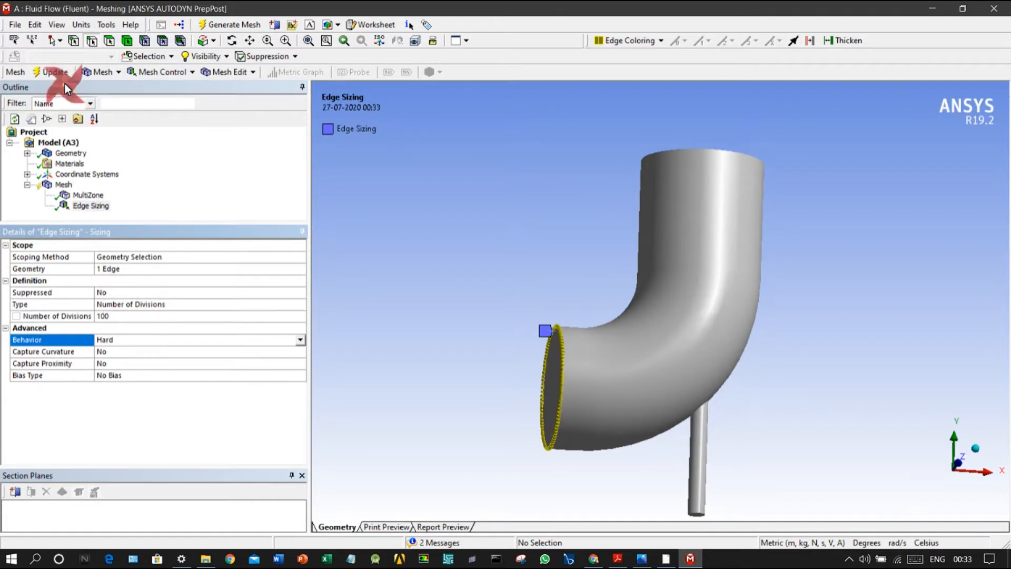
Update the mesh with the hard 100-division edge sizing and inspect the elements around the inlet and top opening
{"action": "left_click", "coordinate": [69, 74]}
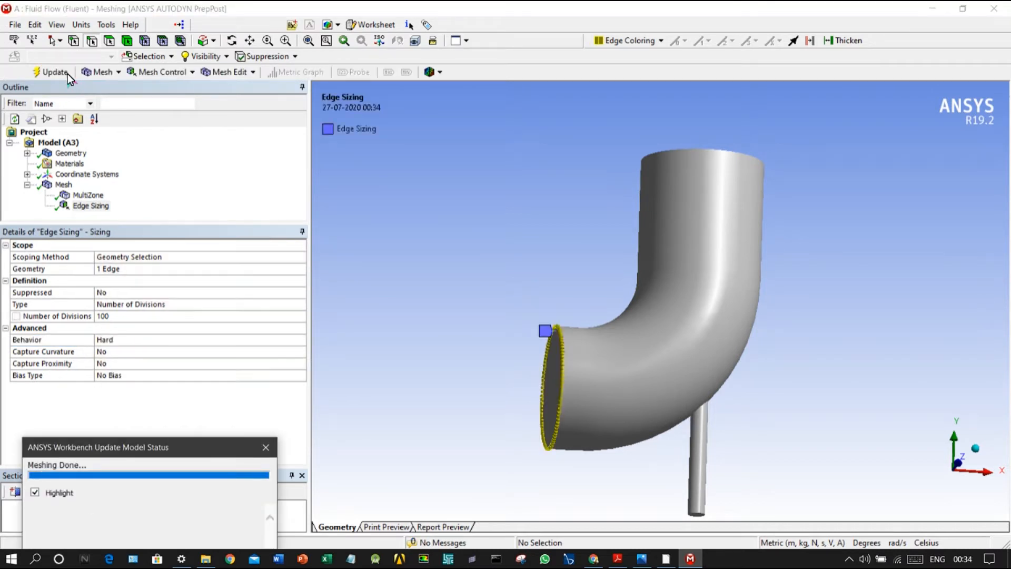
{"action": "left_click", "coordinate": [64, 184]}
{"action": "mouse_move", "coordinate": [580, 272]}
{"action": "middle_mouse_down"}
{"action": "mouse_move", "coordinate": [671, 333]}
{"action": "mouse_move", "coordinate": [665, 349]}
{"action": "mouse_move", "coordinate": [637, 225]}
{"action": "mouse_move", "coordinate": [576, 223]}
{"action": "mouse_move", "coordinate": [594, 344]}
{"action": "mouse_move", "coordinate": [574, 367]}
{"action": "mouse_move", "coordinate": [641, 355]}
{"action": "mouse_move", "coordinate": [659, 260]}
{"action": "mouse_move", "coordinate": [583, 220]}
{"action": "mouse_move", "coordinate": [631, 299]}
{"action": "mouse_move", "coordinate": [658, 205]}
{"action": "mouse_move", "coordinate": [672, 246]}
{"action": "mouse_move", "coordinate": [697, 178]}
{"action": "mouse_move", "coordinate": [748, 295]}
{"action": "mouse_move", "coordinate": [684, 238]}
{"action": "mouse_move", "coordinate": [679, 260]}
{"action": "mouse_move", "coordinate": [729, 356]}
{"action": "mouse_move", "coordinate": [709, 320]}
{"action": "mouse_move", "coordinate": [715, 243]}
{"action": "middle_mouse_up"}
{"action": "middle_click_drag", "start_coordinate": [725, 198], "coordinate": [726, 349]}
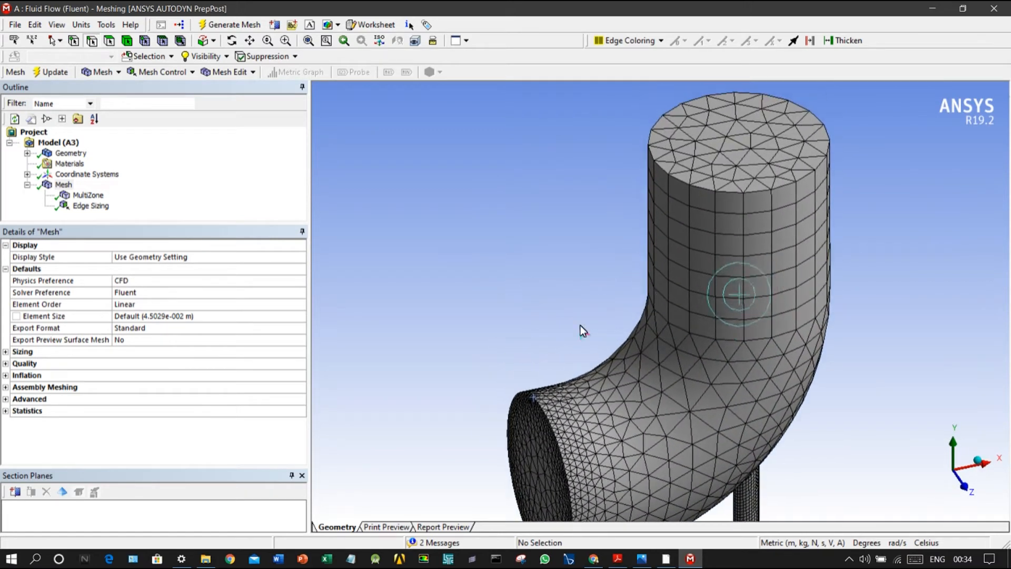
Insert a second sizing control under the mesh and scope it to the whole elbow body
{"action": "right_click", "coordinate": [64, 187]}
{"action": "mouse_move", "coordinate": [85, 191]}
{"action": "left_click", "coordinate": [234, 213]}
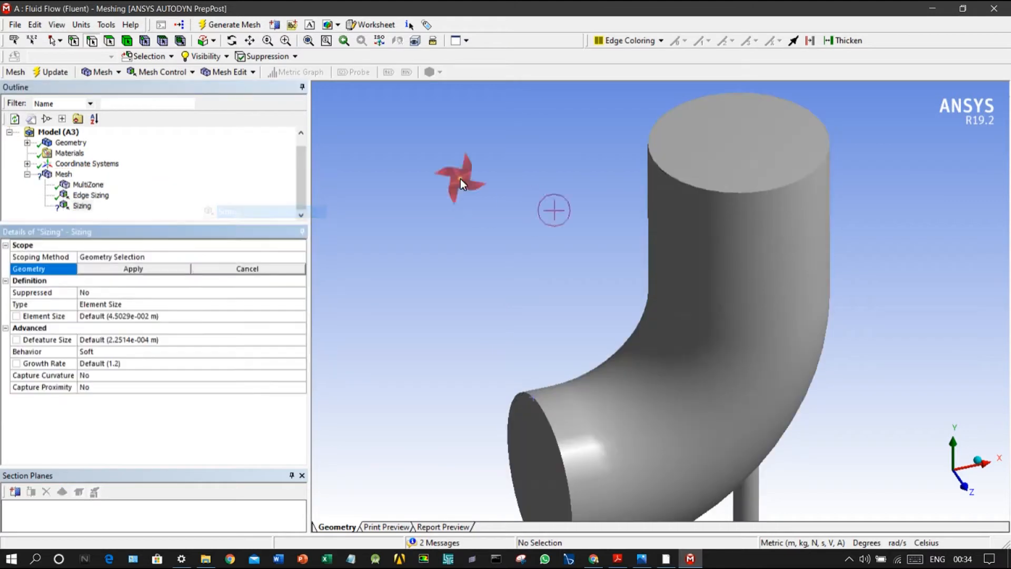
{"action": "key", "text": "ctrl+a"}
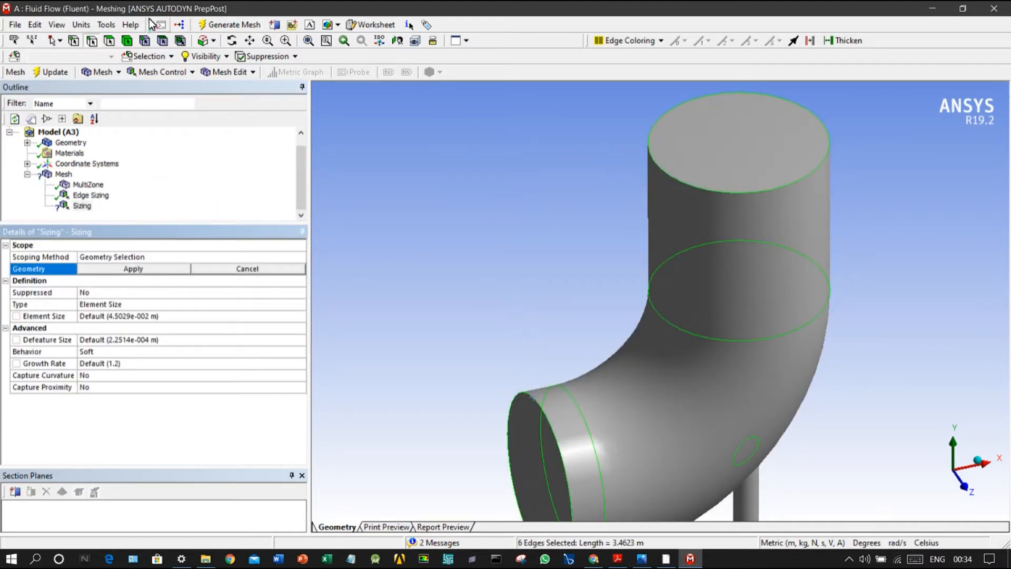
{"action": "left_click", "coordinate": [127, 40]}
{"action": "left_click", "coordinate": [402, 152]}
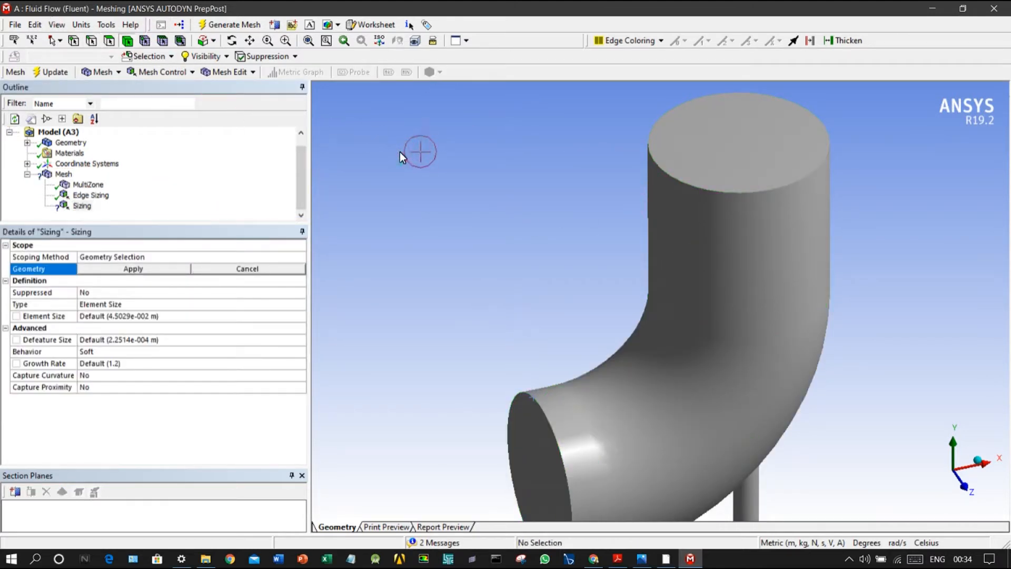
{"action": "key", "text": "ctrl+a"}
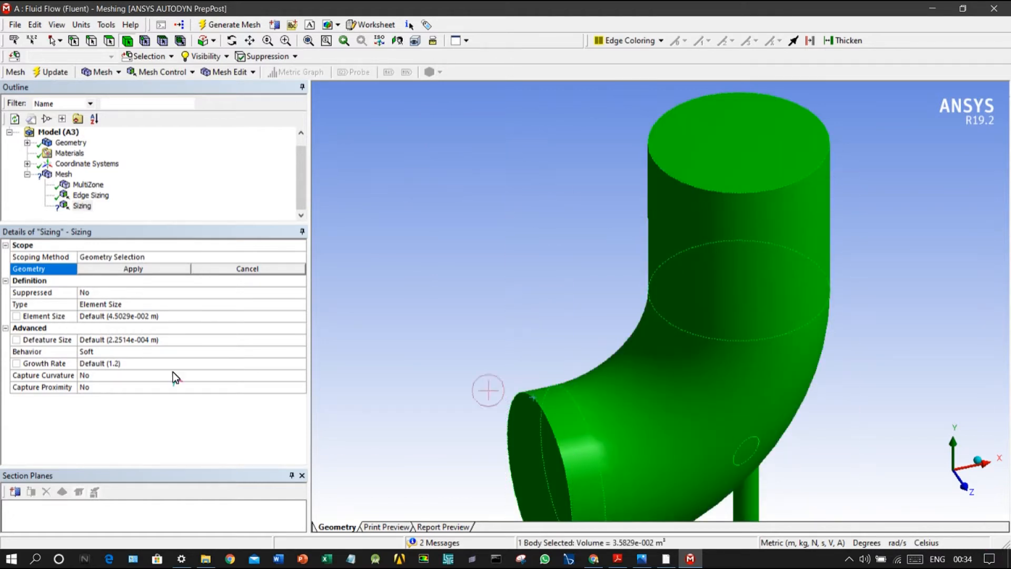
{"action": "left_click", "coordinate": [123, 268]}
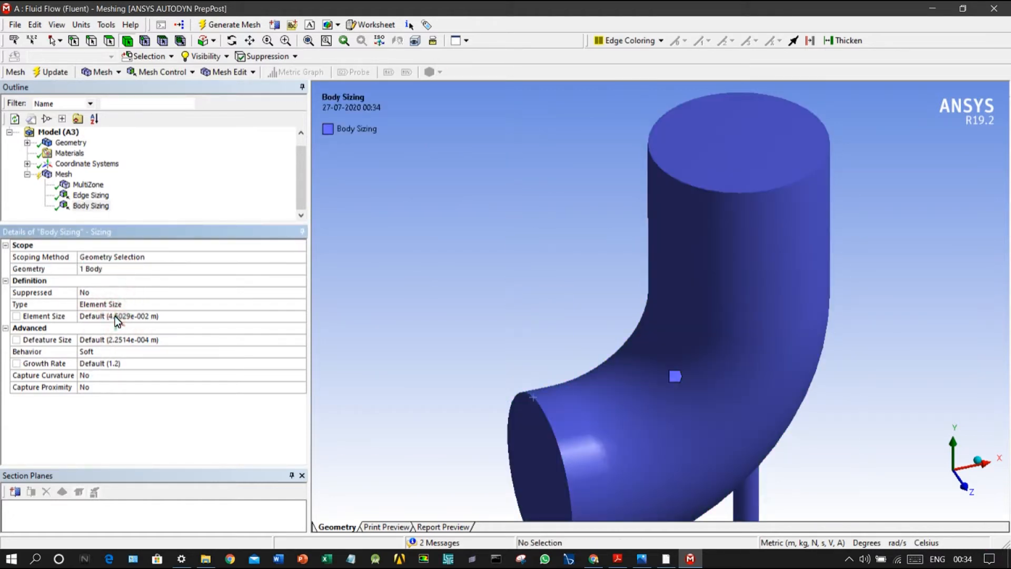
Set the body sizing's element size to 1.2e-002 m
{"action": "left_click", "coordinate": [115, 316]}
{"action": "type", "text": "1.2"}
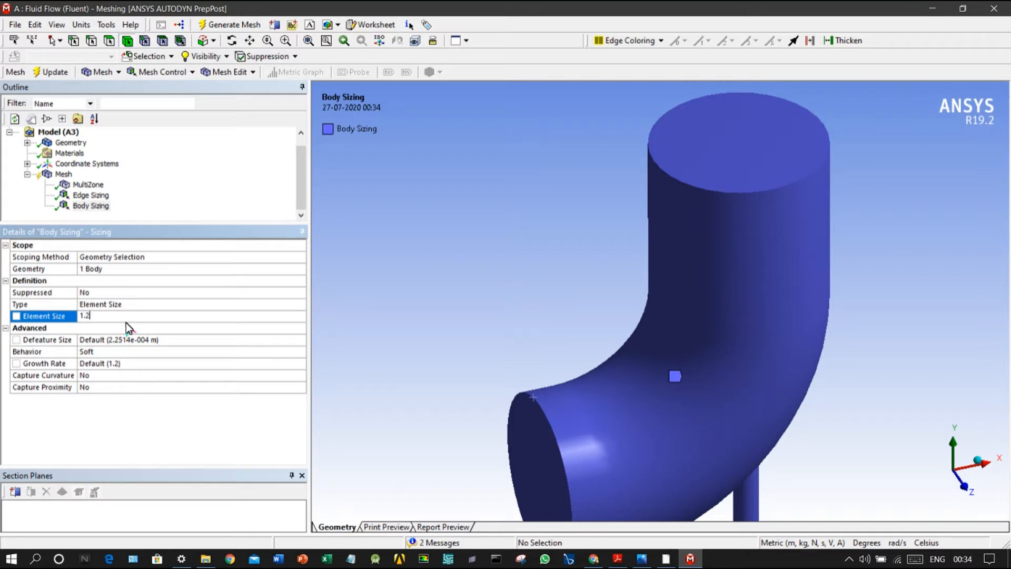
{"action": "type", "text": "e-002"}
{"action": "key", "text": "Return"}
Update the mesh with the new body sizing and inspect the resulting elements on the elbow
{"action": "left_click", "coordinate": [52, 72]}
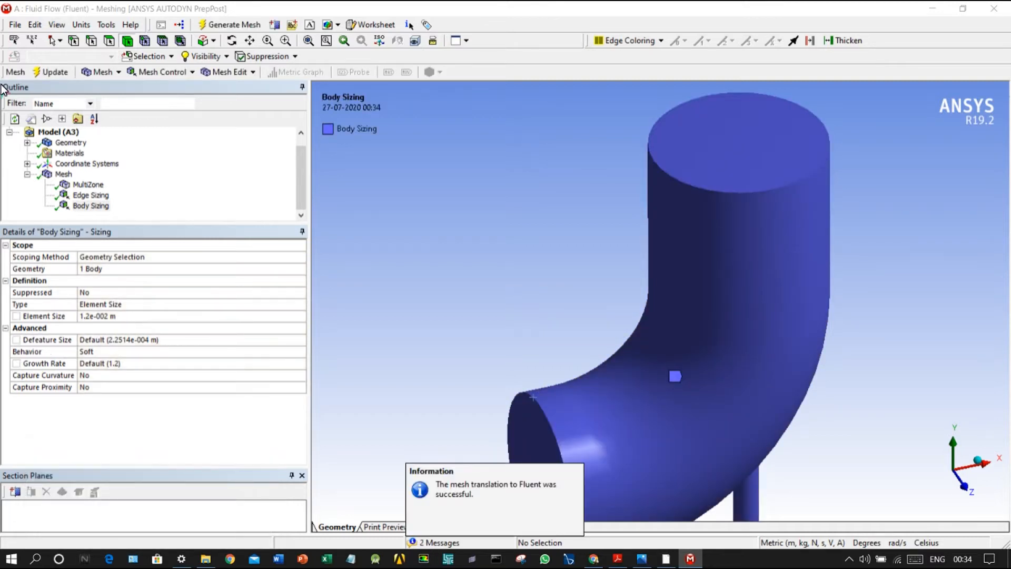
{"action": "left_click", "coordinate": [63, 174]}
{"action": "middle_click_drag", "start_coordinate": [547, 295], "coordinate": [663, 343]}
{"action": "mouse_move", "coordinate": [579, 314]}
{"action": "middle_mouse_down"}
{"action": "mouse_move", "coordinate": [564, 275]}
{"action": "mouse_move", "coordinate": [652, 327]}
{"action": "middle_mouse_up"}
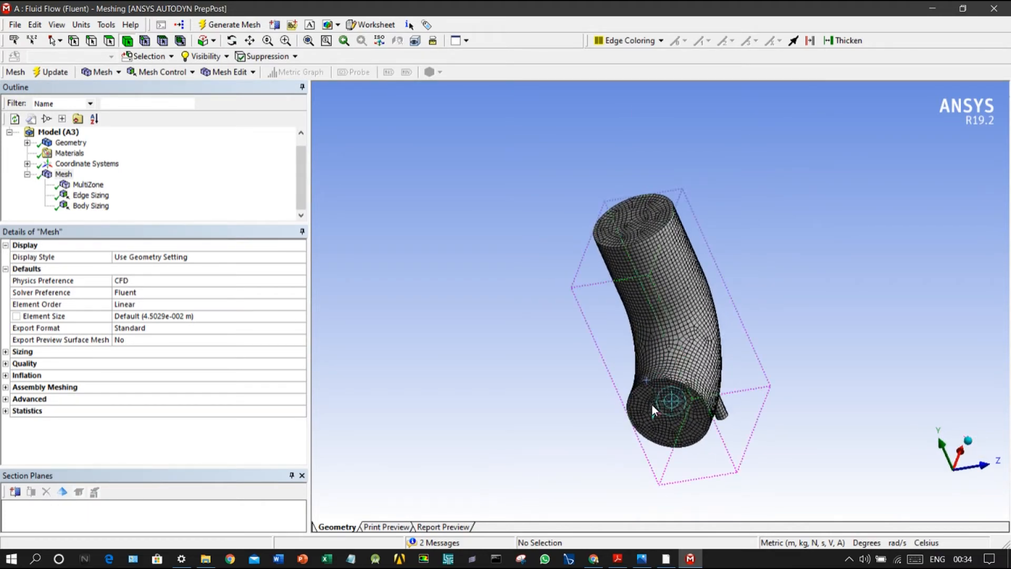
Create a named selection "cold inlet" on the circular end face of the elbow's large lower opening
{"action": "left_click", "coordinate": [106, 42]}
{"action": "middle_click_drag", "start_coordinate": [485, 264], "coordinate": [418, 207]}
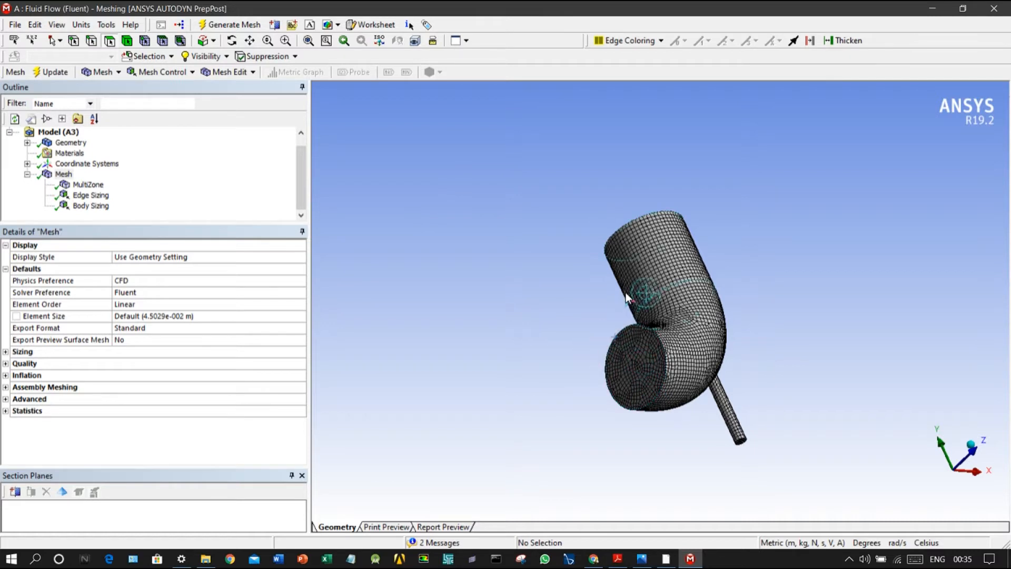
{"action": "left_click", "coordinate": [641, 354]}
{"action": "right_click", "coordinate": [642, 355]}
{"action": "left_click", "coordinate": [695, 514]}
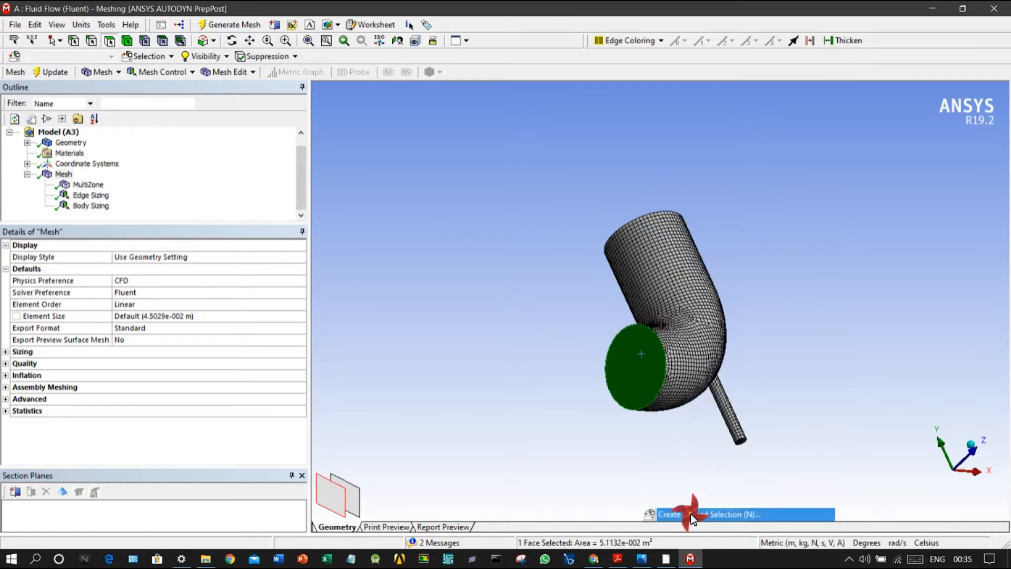
{"action": "type", "text": "cold inlet"}
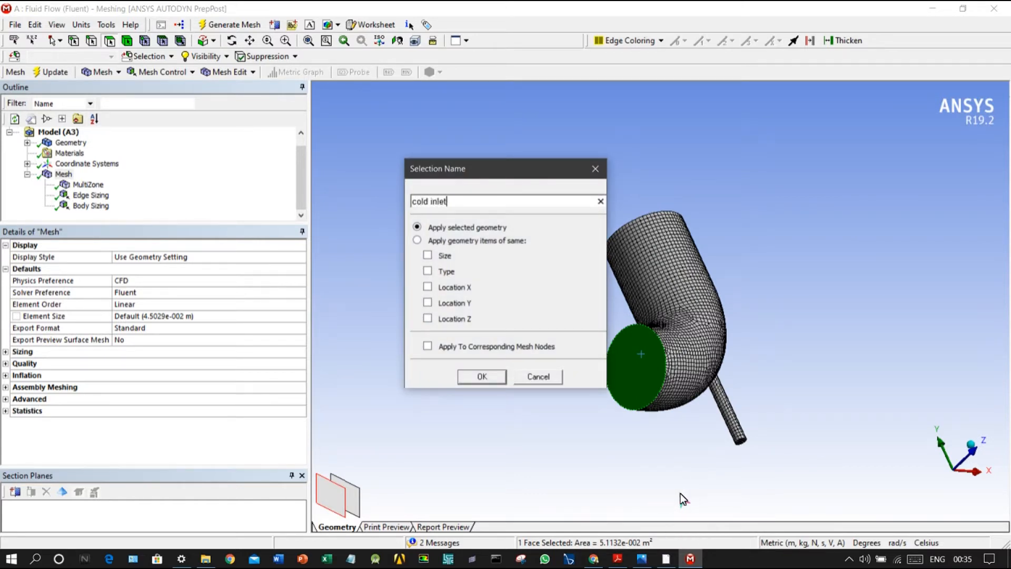
{"action": "left_click", "coordinate": [494, 374]}
Create a named selection "warm inlet" on the end face of the small side pipe
{"action": "middle_click_drag", "start_coordinate": [715, 422], "coordinate": [801, 466]}
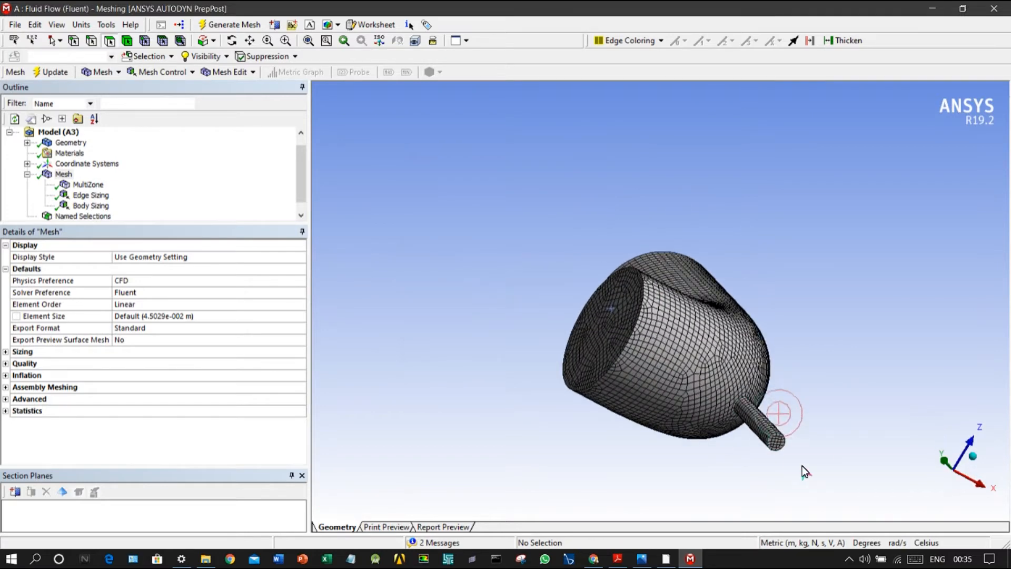
{"action": "left_click", "coordinate": [777, 443]}
{"action": "right_click", "coordinate": [778, 444]}
{"action": "left_click", "coordinate": [810, 410]}
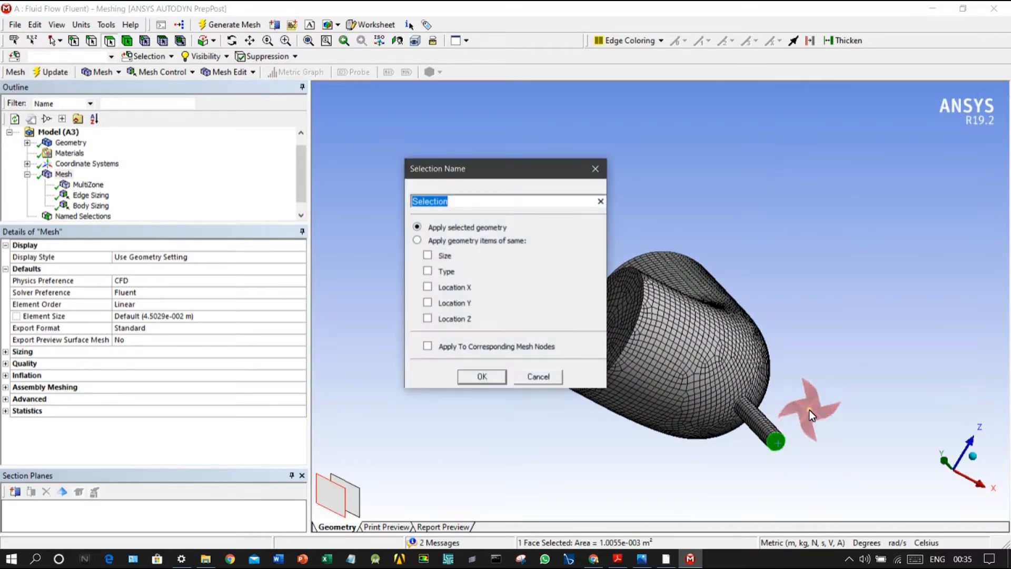
{"action": "type", "text": "warm"}
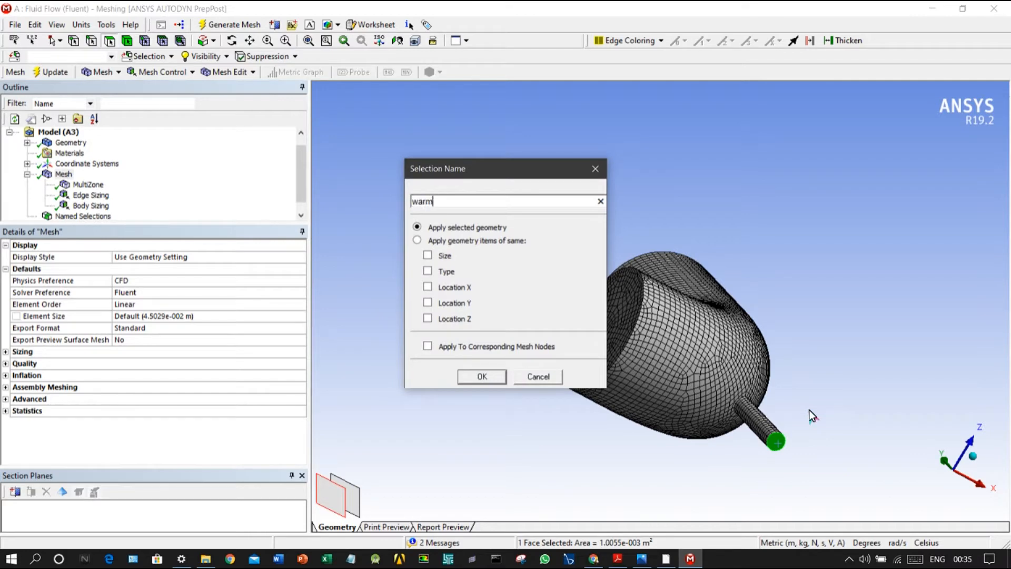
{"action": "type", "text": " inlet"}
{"action": "left_click", "coordinate": [504, 374]}
Create a named selection "outlet" on the circular top face of the elbow
{"action": "middle_click_drag", "start_coordinate": [669, 167], "coordinate": [719, 284]}
{"action": "left_click", "coordinate": [667, 200]}
{"action": "right_click", "coordinate": [666, 200]}
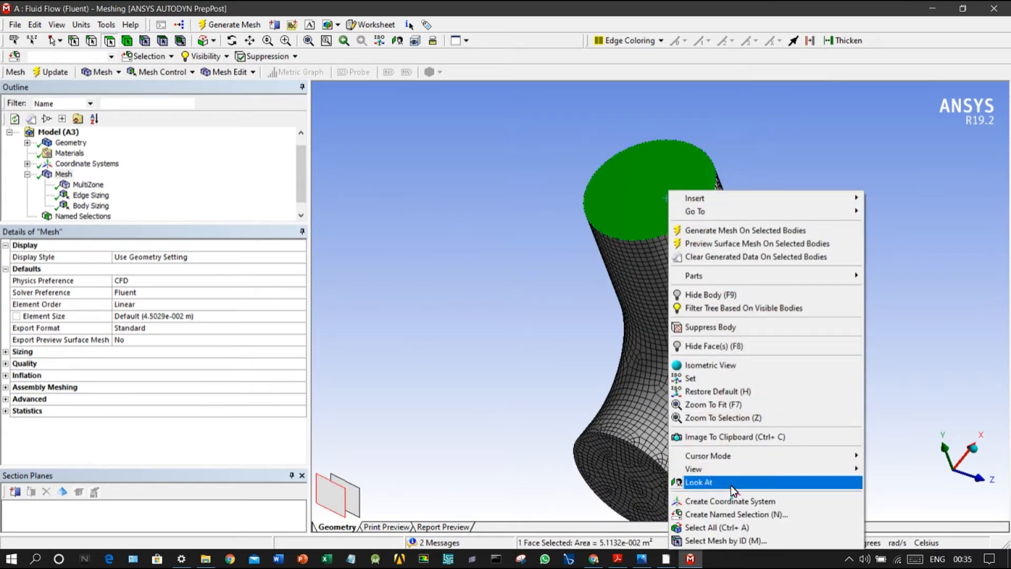
{"action": "left_click", "coordinate": [734, 513]}
{"action": "type", "text": "outl"}
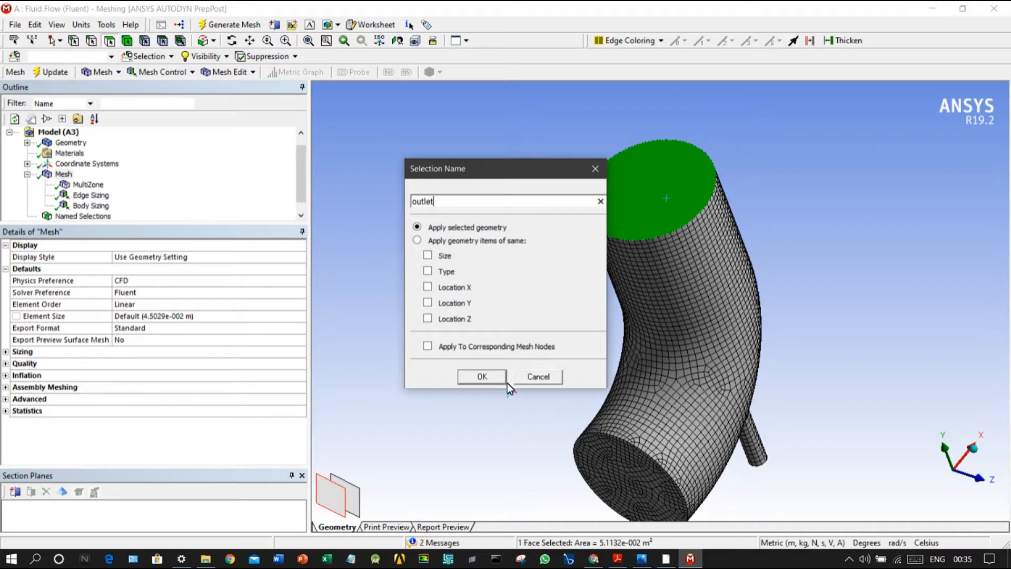
{"action": "type", "text": "et"}
{"action": "key", "text": "Return"}
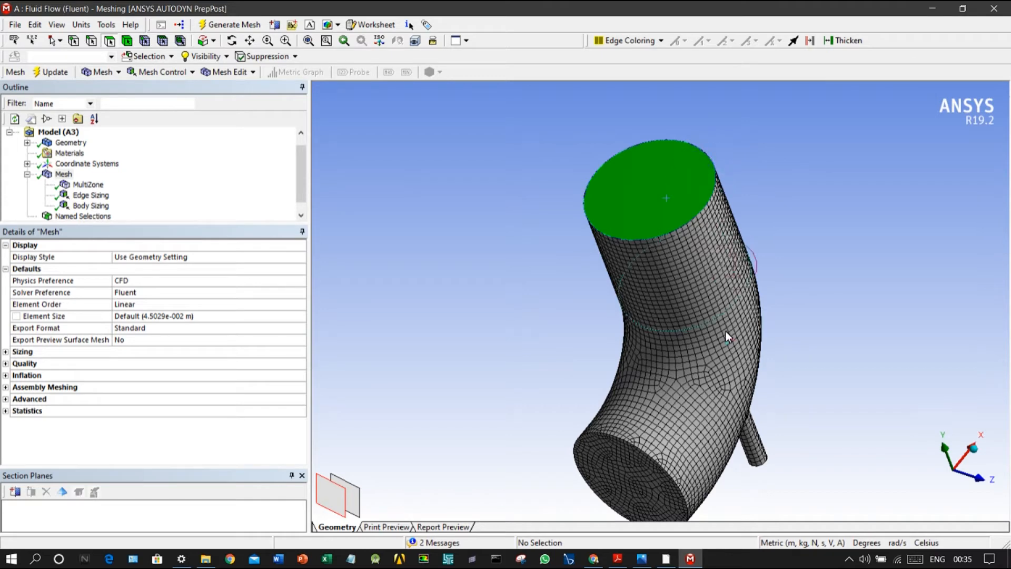
Update the mesh with the named selections included and close the meshing window
{"action": "middle_click_drag", "start_coordinate": [779, 338], "coordinate": [755, 284]}
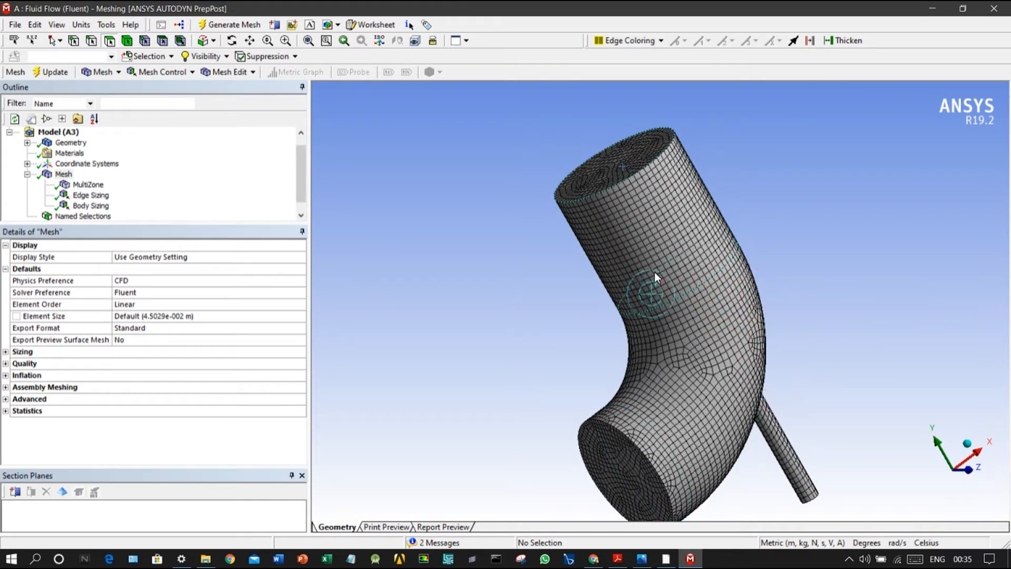
{"action": "middle_click_drag", "start_coordinate": [696, 249], "coordinate": [772, 418]}
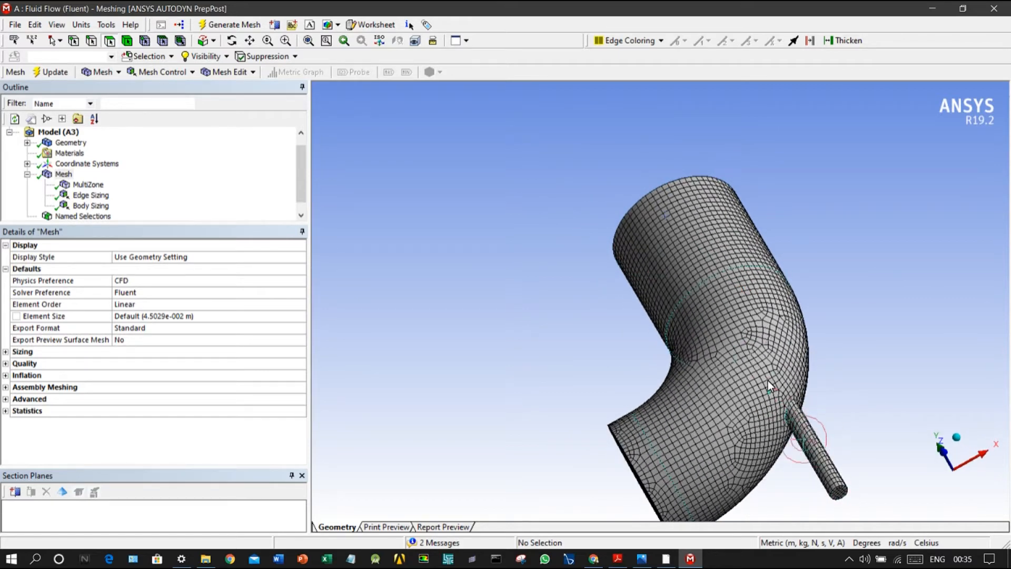
{"action": "middle_click_drag", "start_coordinate": [743, 284], "coordinate": [312, 219]}
{"action": "scroll", "coordinate": [63, 203], "scroll_direction": "down", "scroll_amount": 1}
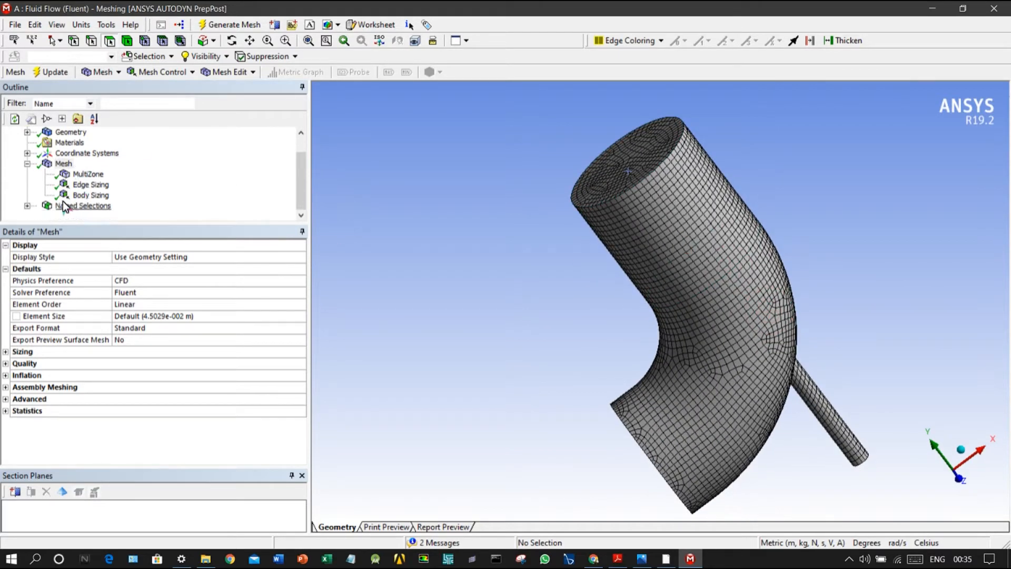
{"action": "left_click", "coordinate": [27, 205]}
{"action": "scroll", "coordinate": [93, 152], "scroll_direction": "up", "scroll_amount": 2}
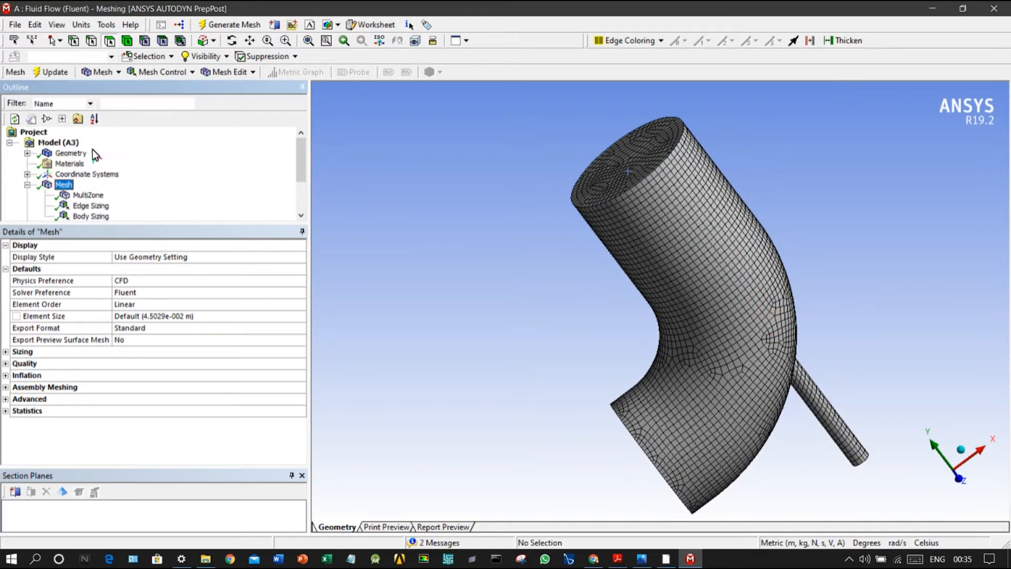
{"action": "left_click", "coordinate": [50, 72]}
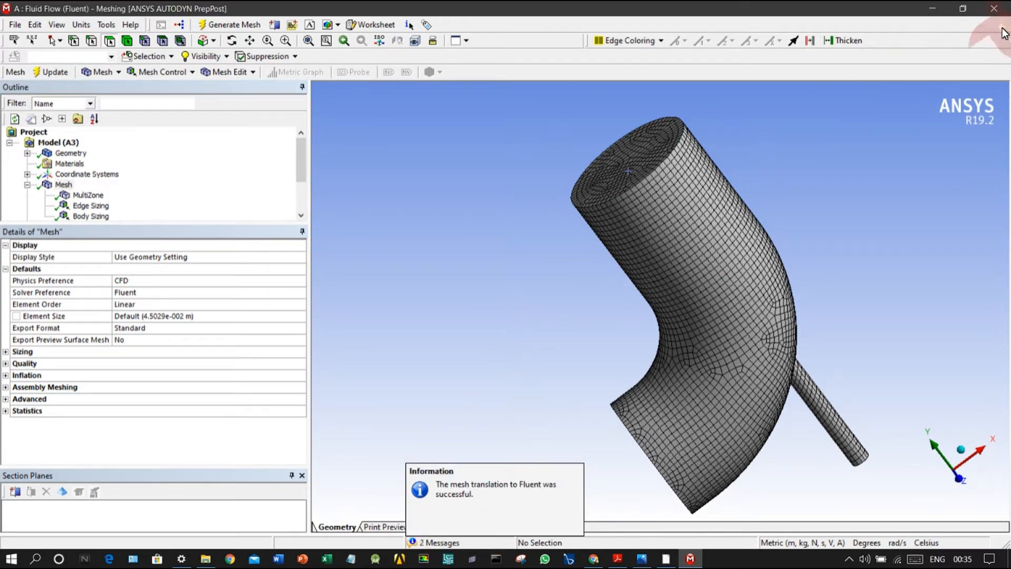
{"action": "left_click", "coordinate": [994, 8]}
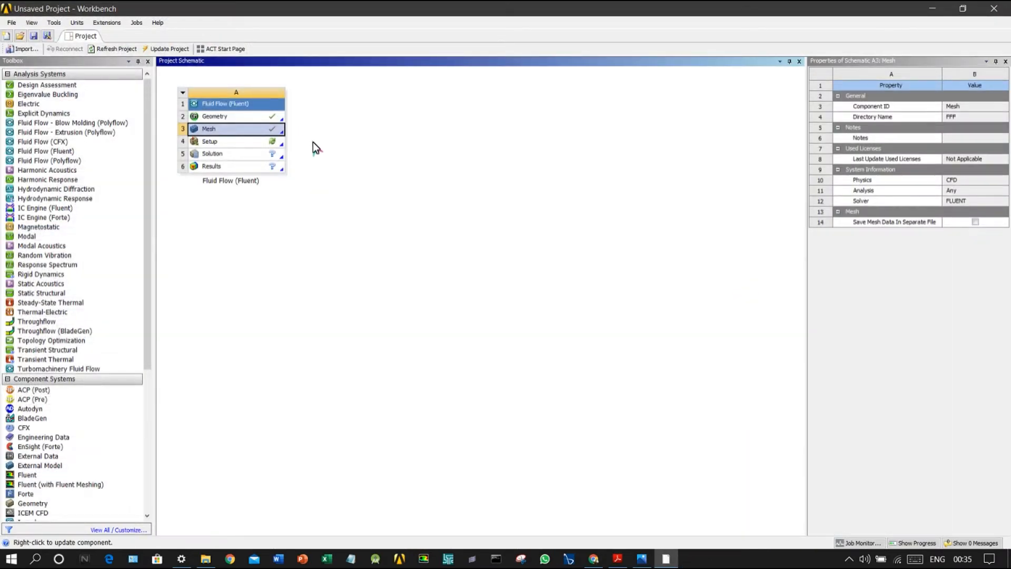
Launch Fluent from the Setup cell with double precision and 4 parallel solver processes, allowing its components through the firewall
{"action": "right_click", "coordinate": [242, 143]}
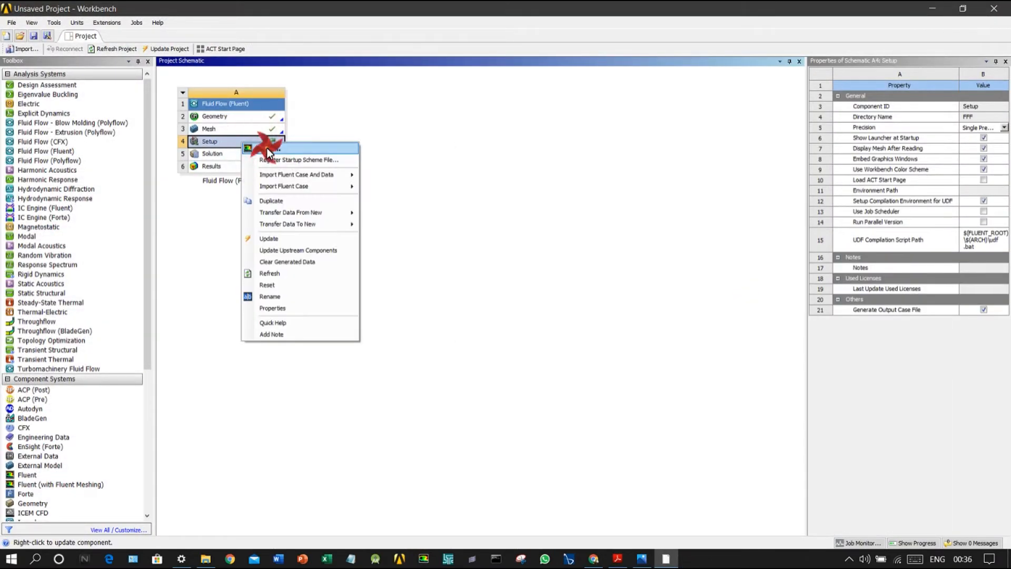
{"action": "left_click", "coordinate": [267, 149]}
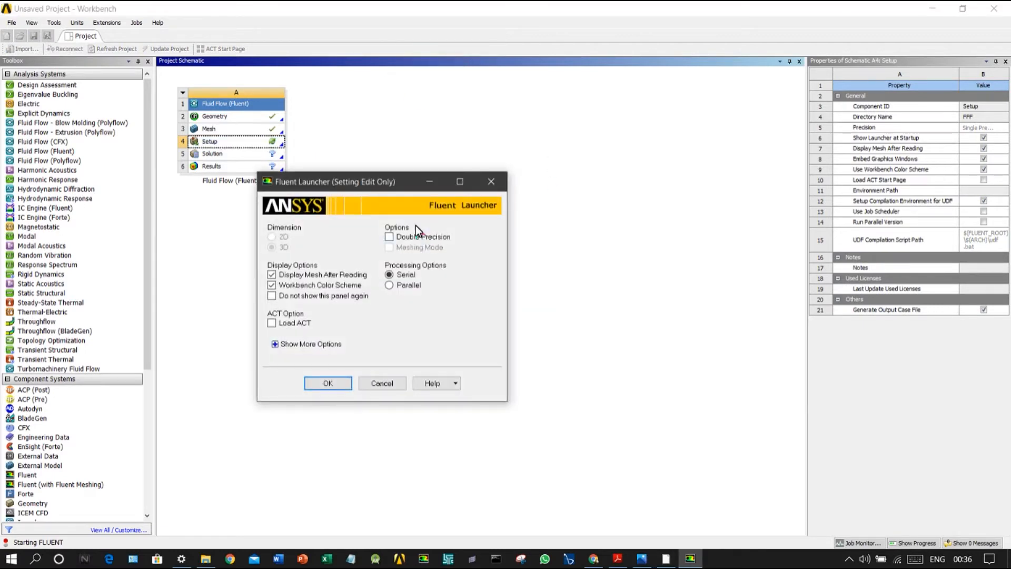
{"action": "left_click", "coordinate": [417, 285]}
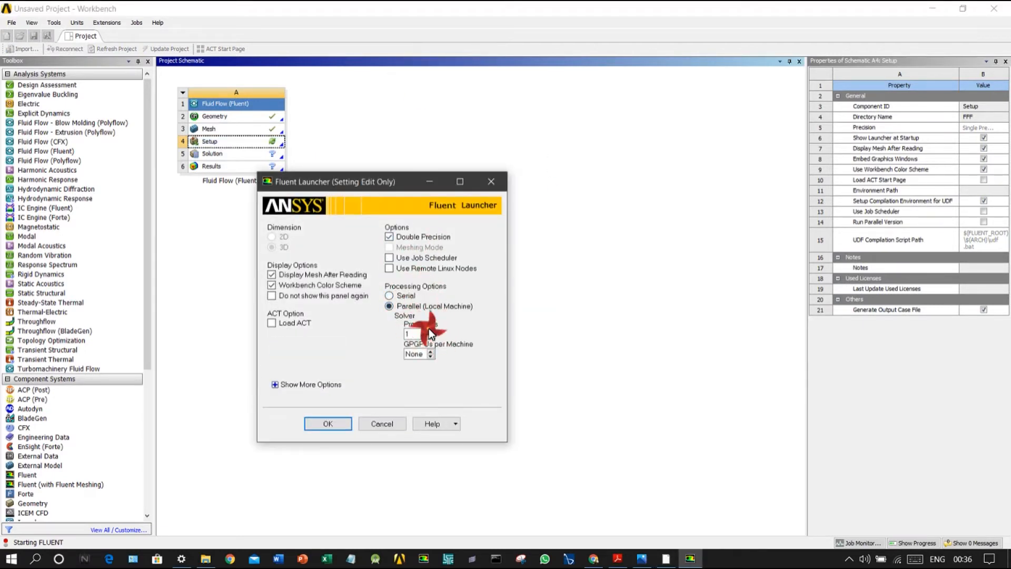
{"action": "type", "text": "4"}
{"action": "left_click", "coordinate": [327, 424]}
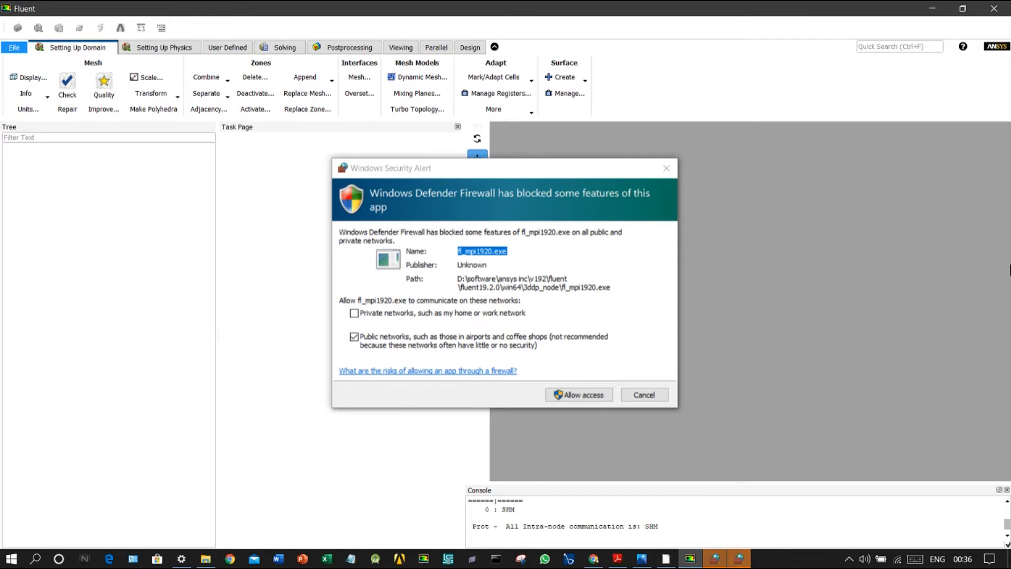
{"action": "left_click", "coordinate": [600, 391]}
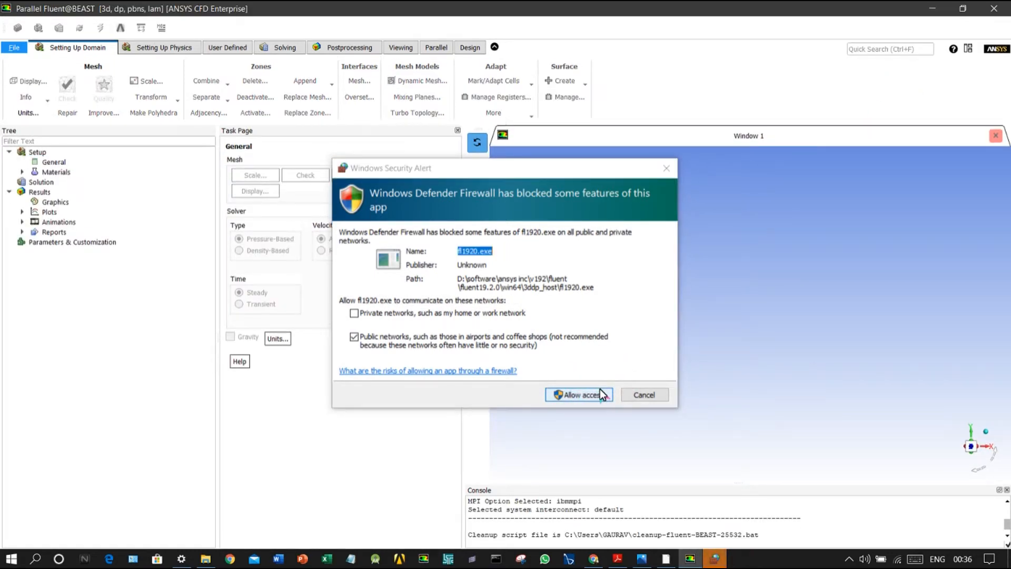
{"action": "left_click", "coordinate": [602, 396]}
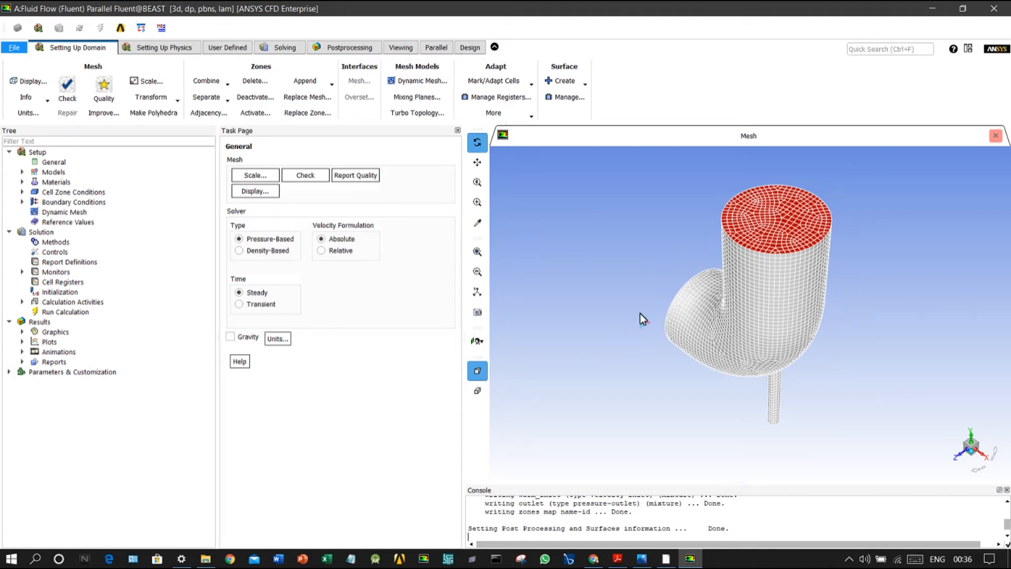
Turn on the Energy model for the elbow case
{"action": "mouse_move", "coordinate": [642, 391]}
{"action": "left_mouse_down"}
{"action": "mouse_move", "coordinate": [692, 280]}
{"action": "mouse_move", "coordinate": [649, 359]}
{"action": "mouse_move", "coordinate": [645, 279]}
{"action": "mouse_move", "coordinate": [902, 304]}
{"action": "mouse_move", "coordinate": [602, 287]}
{"action": "mouse_move", "coordinate": [639, 248]}
{"action": "mouse_move", "coordinate": [153, 74]}
{"action": "left_mouse_up"}
{"action": "double_click", "coordinate": [29, 171]}
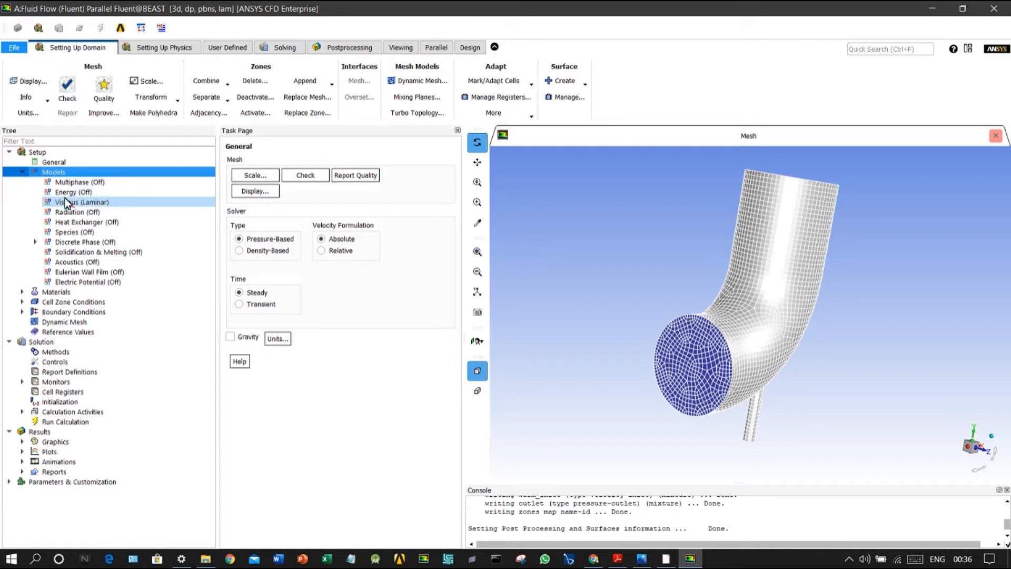
{"action": "right_click", "coordinate": [64, 193]}
{"action": "left_click", "coordinate": [77, 210]}
Set the viscous model to Realizable k-epsilon with Scalable Wall Functions
{"action": "right_click", "coordinate": [80, 202]}
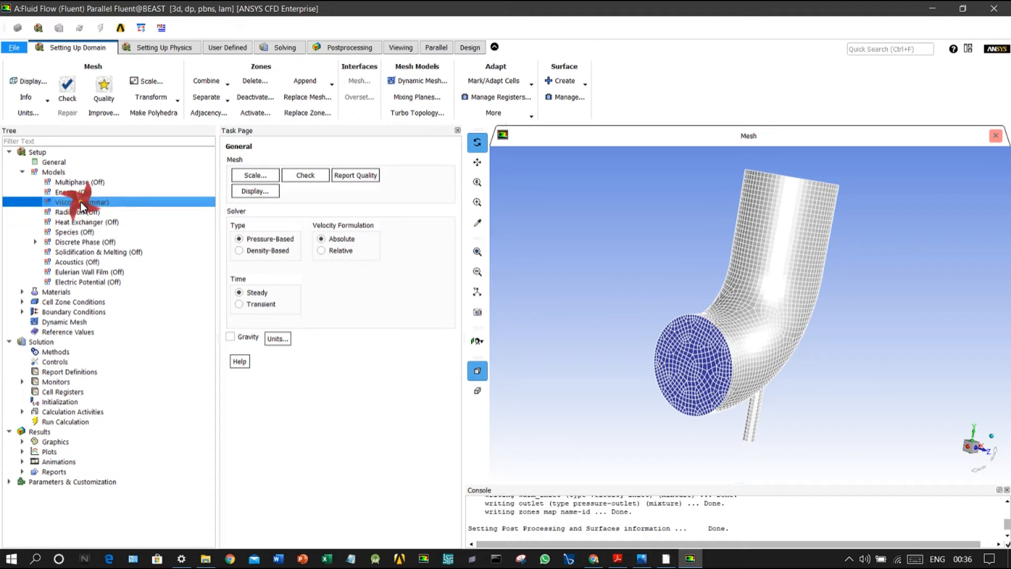
{"action": "mouse_move", "coordinate": [96, 223]}
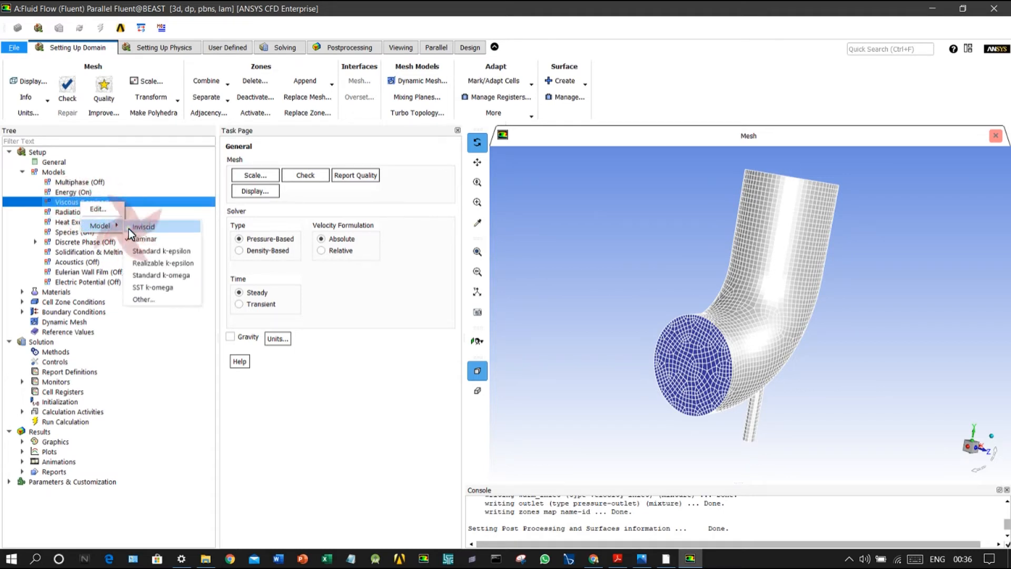
{"action": "left_click", "coordinate": [99, 209]}
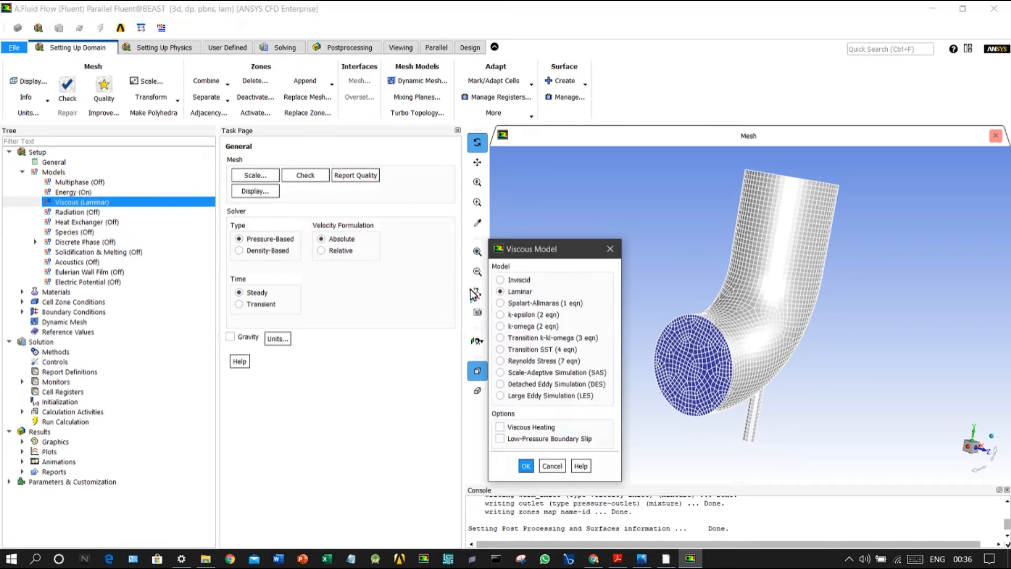
{"action": "left_click", "coordinate": [529, 314]}
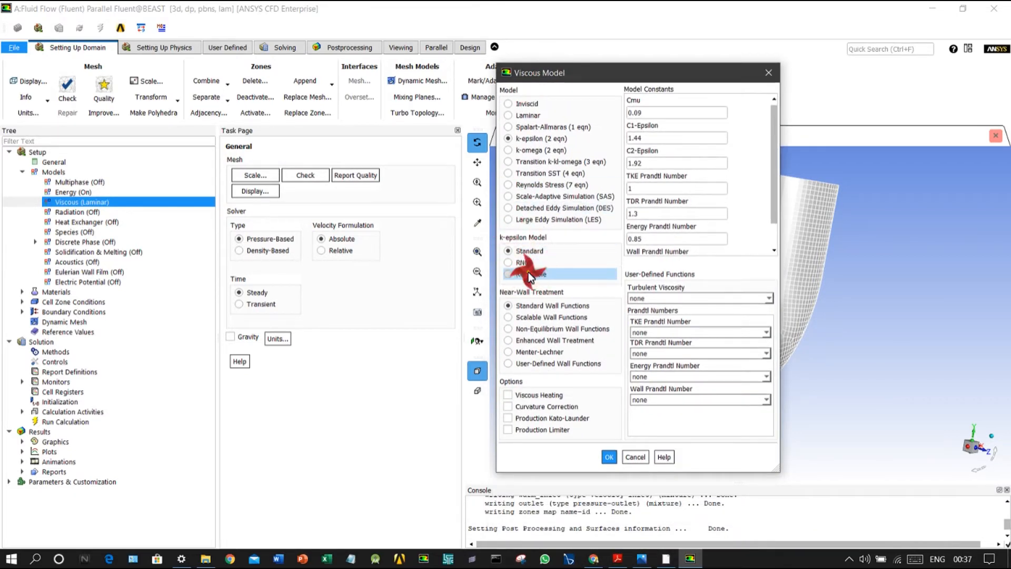
{"action": "left_click", "coordinate": [528, 274]}
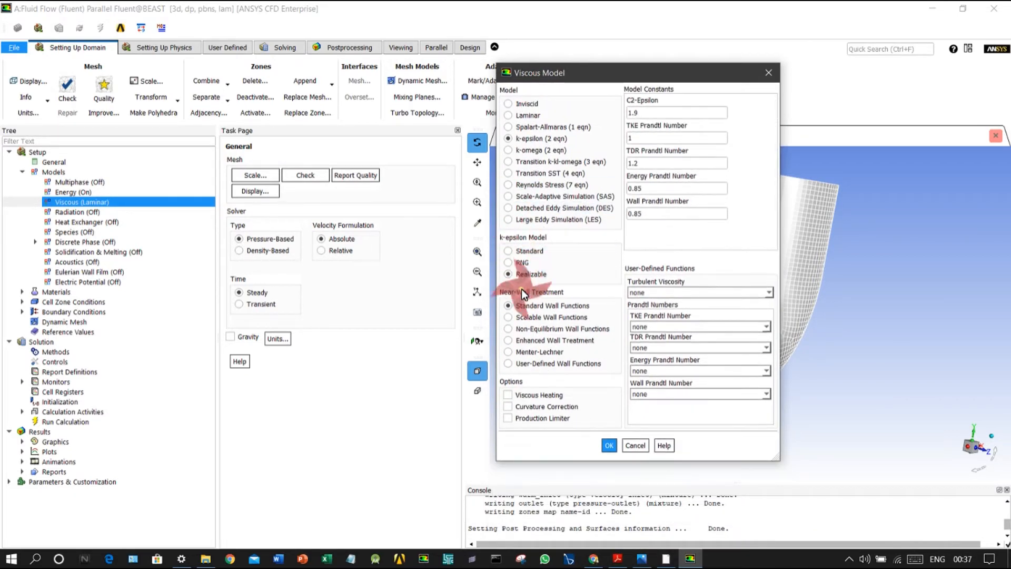
{"action": "left_click", "coordinate": [529, 315]}
{"action": "left_click", "coordinate": [609, 446]}
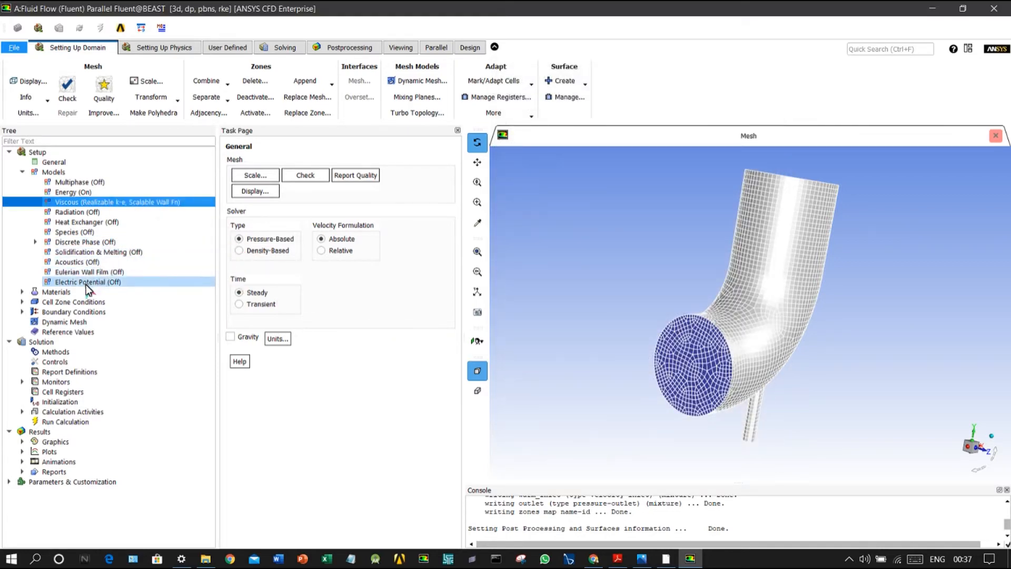
Copy water-liquid from the Fluent database into the case's fluid materials
{"action": "left_click", "coordinate": [23, 292]}
{"action": "left_click", "coordinate": [35, 301]}
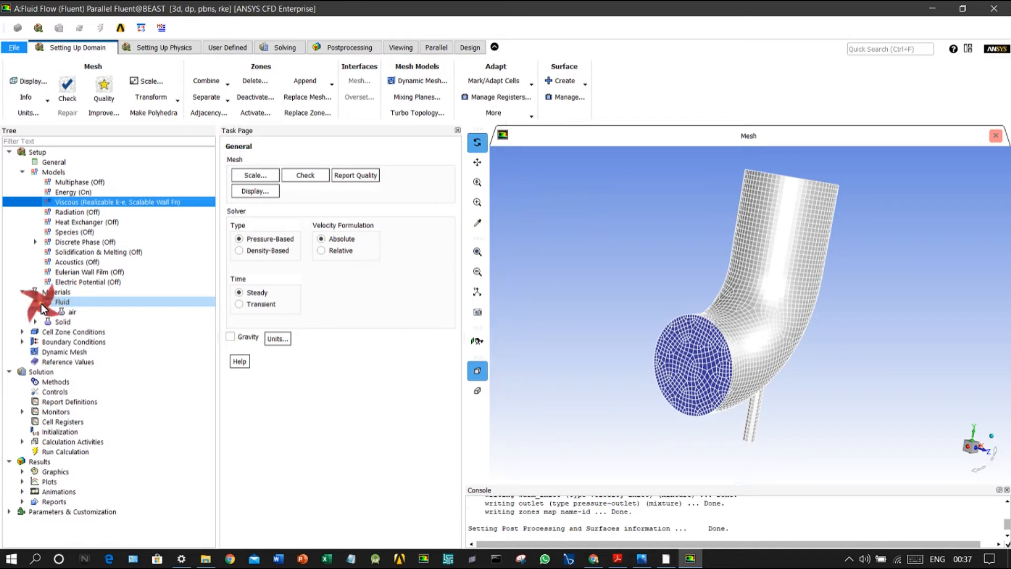
{"action": "left_click", "coordinate": [58, 303]}
{"action": "right_click", "coordinate": [57, 302]}
{"action": "left_click", "coordinate": [79, 309]}
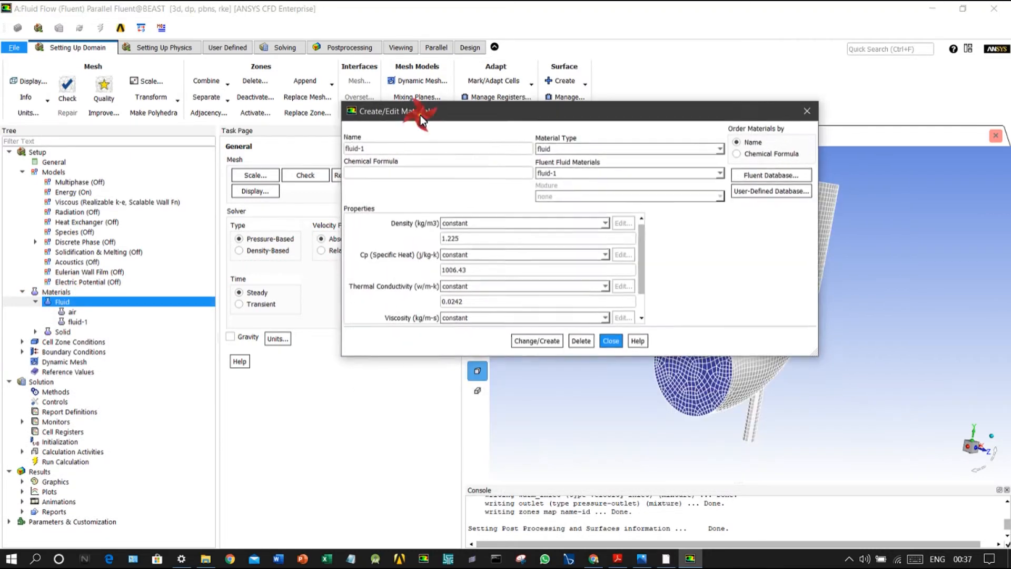
{"action": "left_click", "coordinate": [758, 174]}
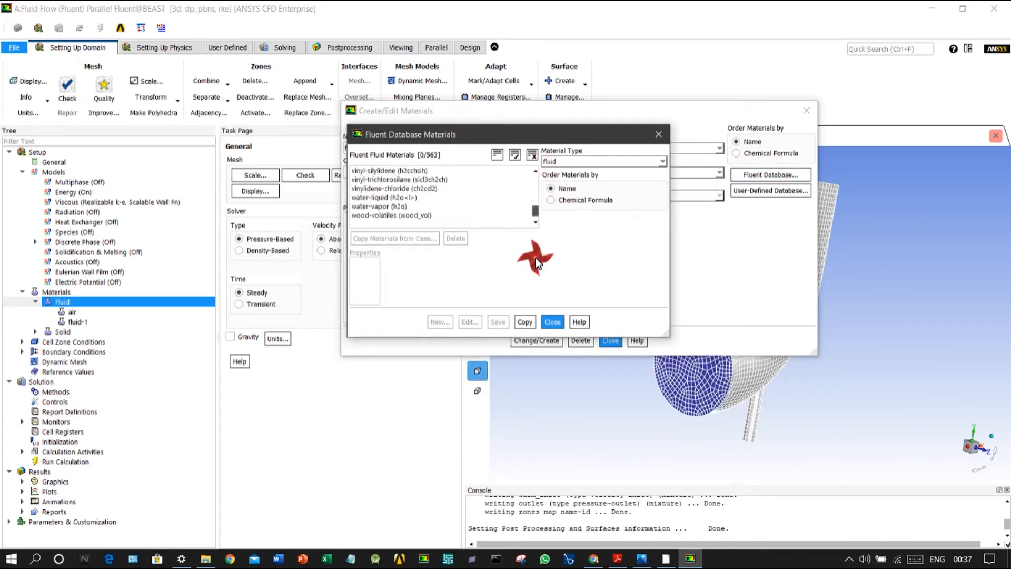
{"action": "left_click", "coordinate": [410, 197]}
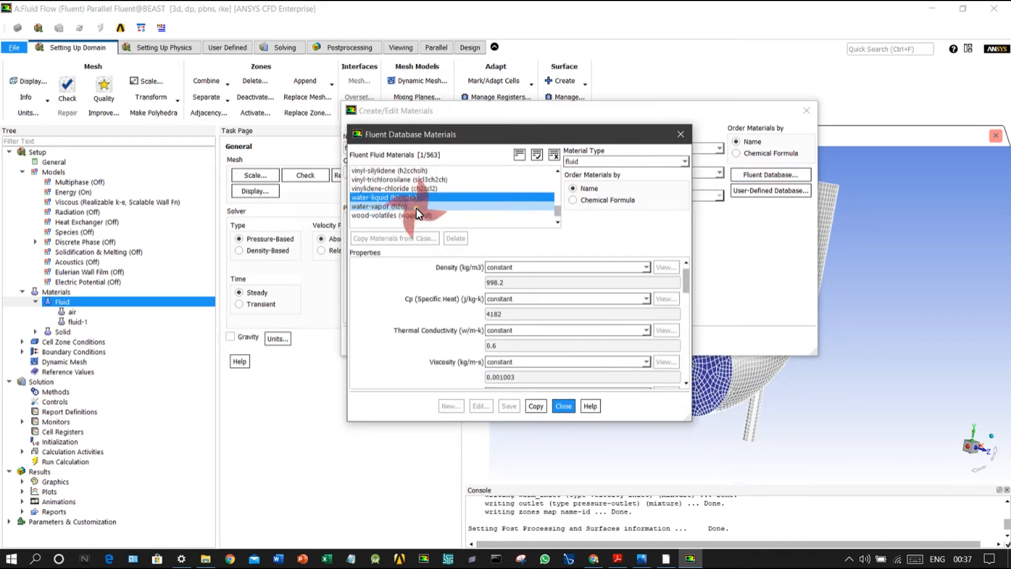
{"action": "left_click", "coordinate": [537, 407]}
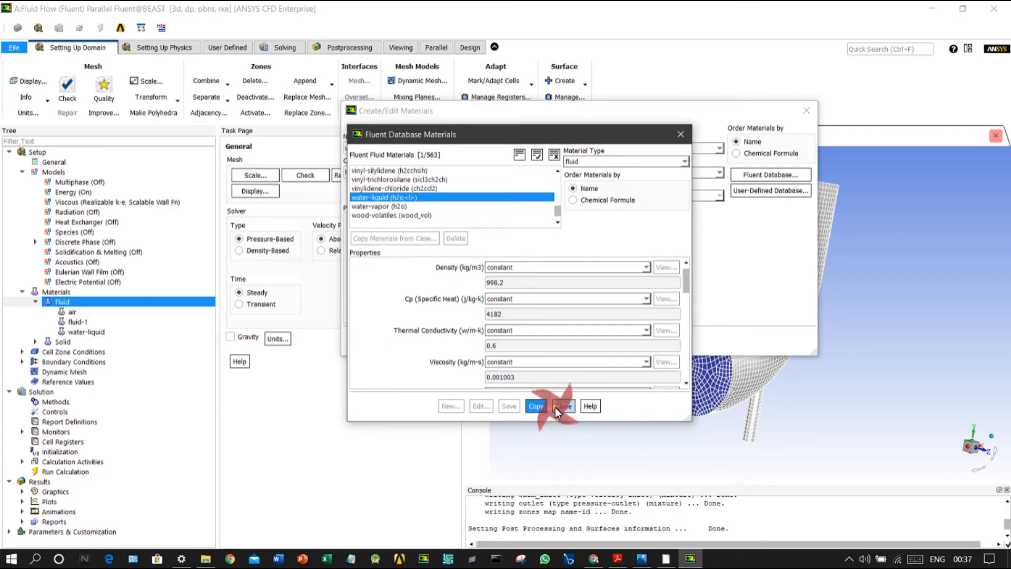
Delete the extra fluid-1 material and check the properties of water-liquid
{"action": "right_click", "coordinate": [135, 321]}
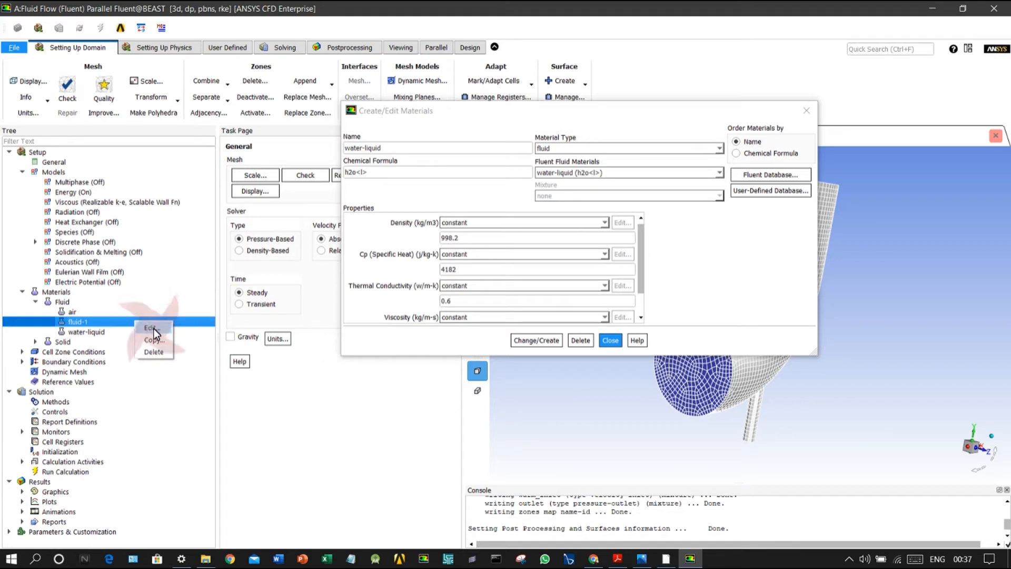
{"action": "left_click", "coordinate": [154, 352]}
{"action": "left_click", "coordinate": [522, 311]}
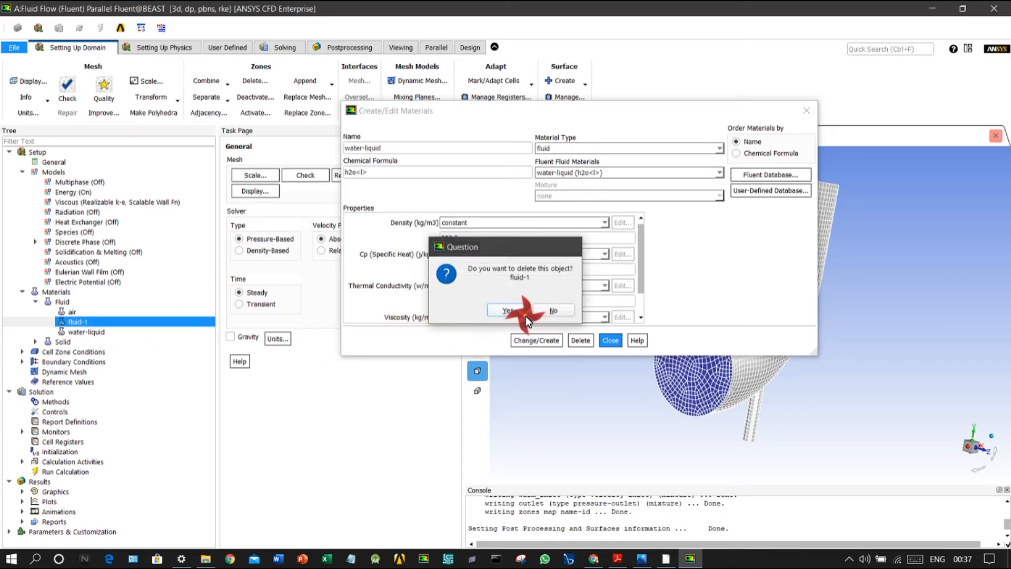
{"action": "left_click", "coordinate": [609, 340]}
{"action": "double_click", "coordinate": [91, 320]}
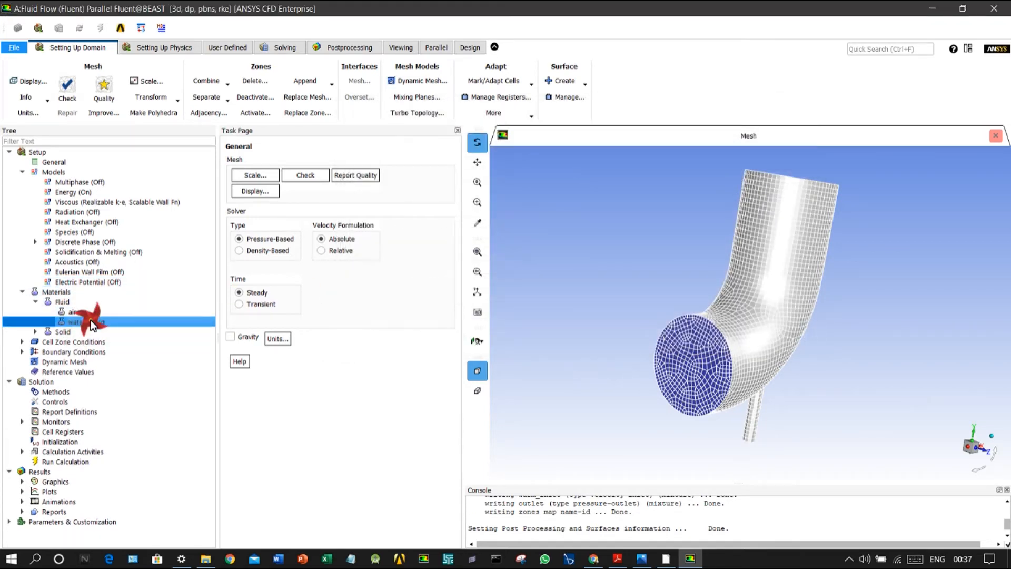
{"action": "left_click", "coordinate": [732, 158]}
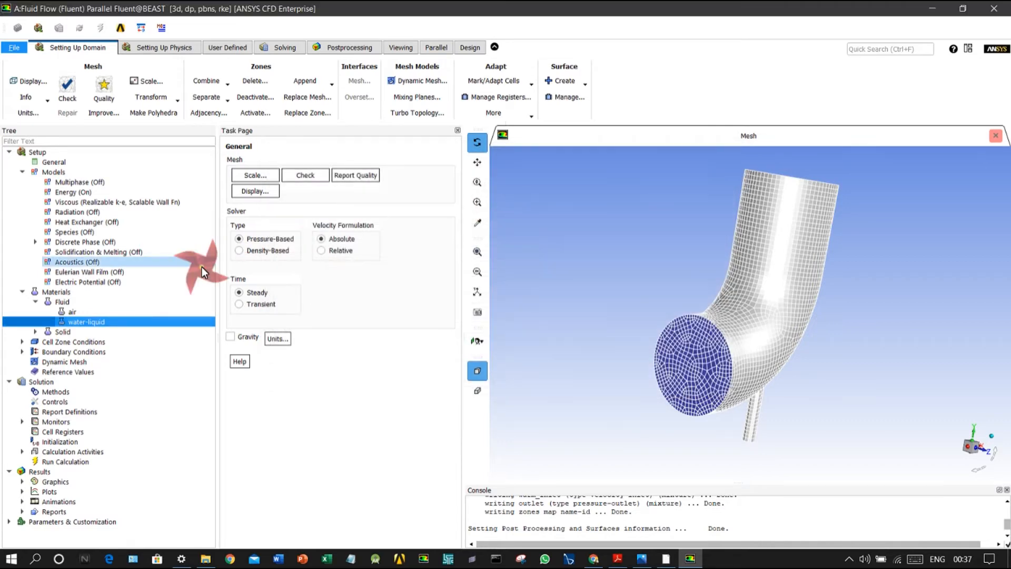
Assign water-liquid as the material of the "solid" fluid cell zone
{"action": "left_click", "coordinate": [22, 342]}
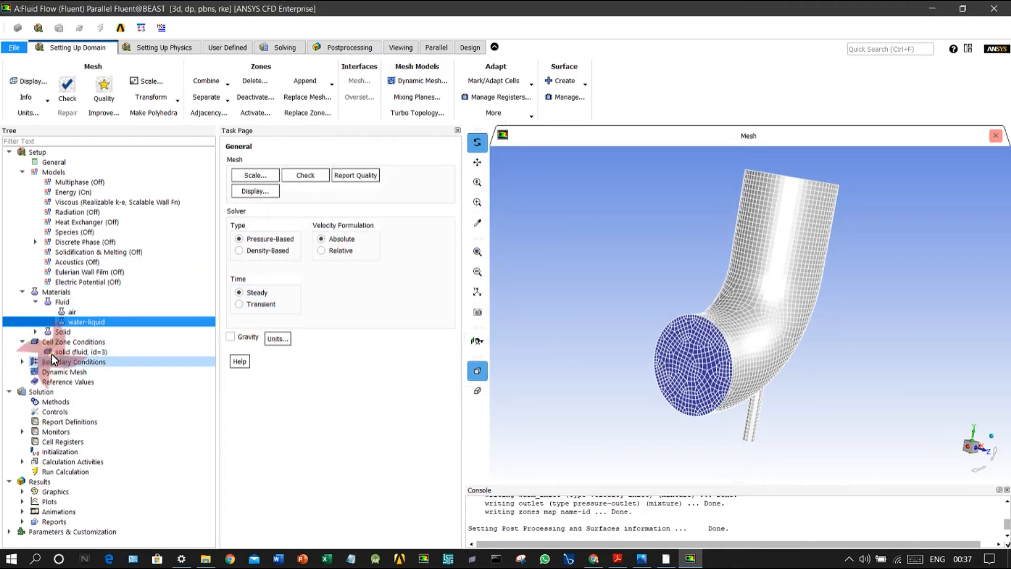
{"action": "left_click", "coordinate": [51, 349]}
{"action": "right_click", "coordinate": [50, 347]}
{"action": "left_click", "coordinate": [315, 295]}
{"action": "left_click", "coordinate": [618, 259]}
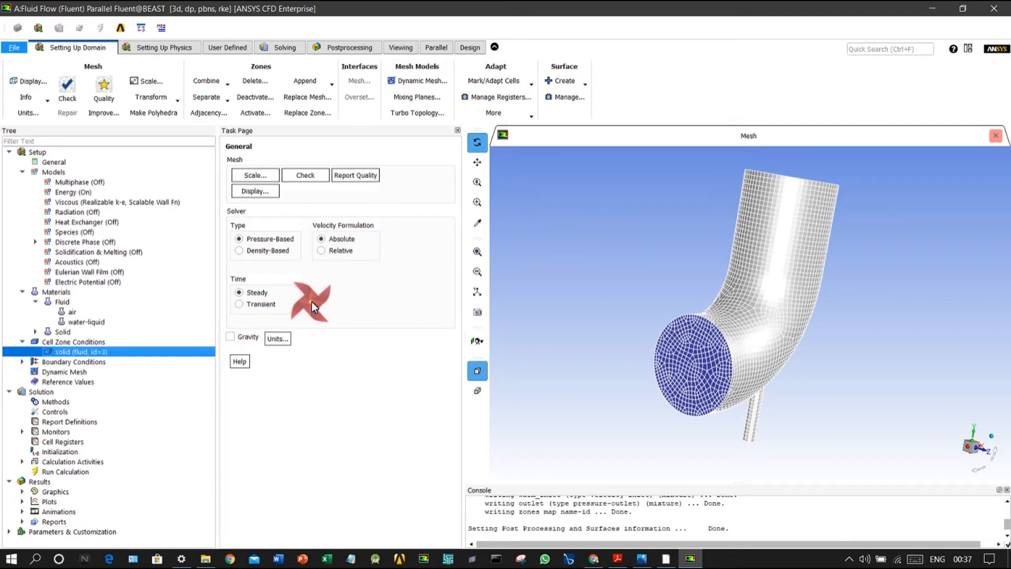
{"action": "left_click", "coordinate": [528, 290]}
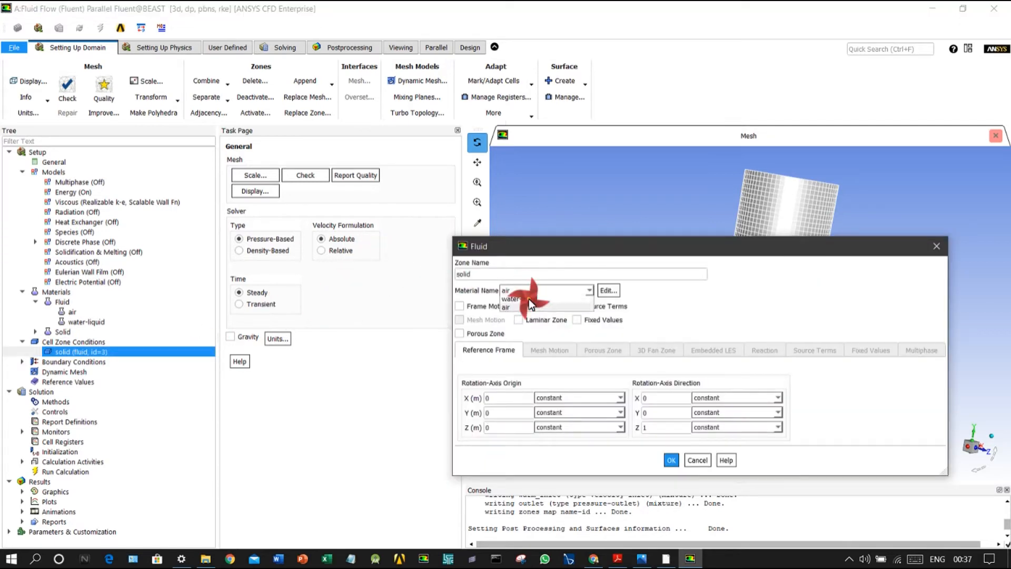
{"action": "left_click", "coordinate": [528, 302]}
{"action": "left_click_drag", "start_coordinate": [538, 257], "coordinate": [538, 161]}
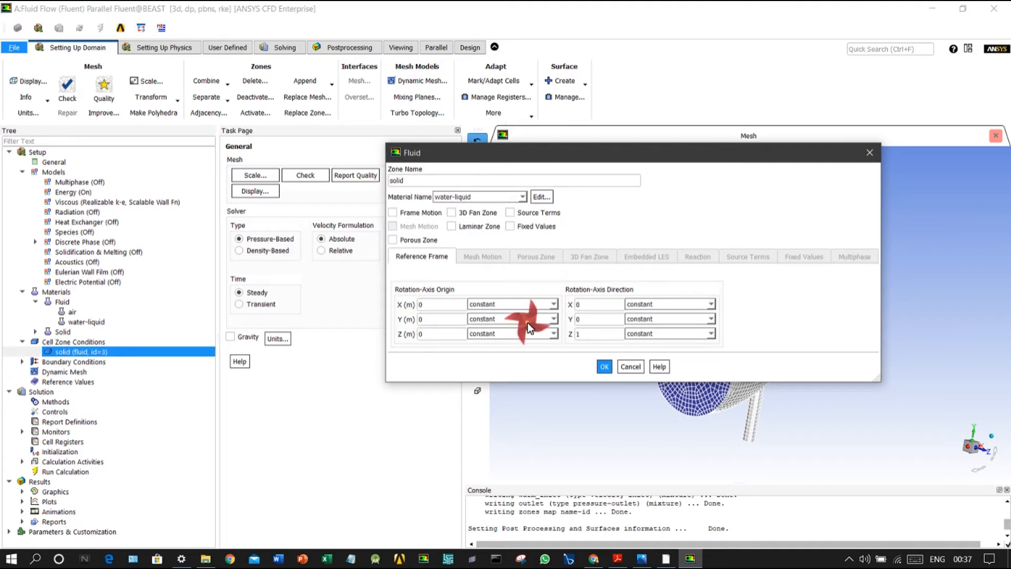
{"action": "left_click", "coordinate": [599, 363]}
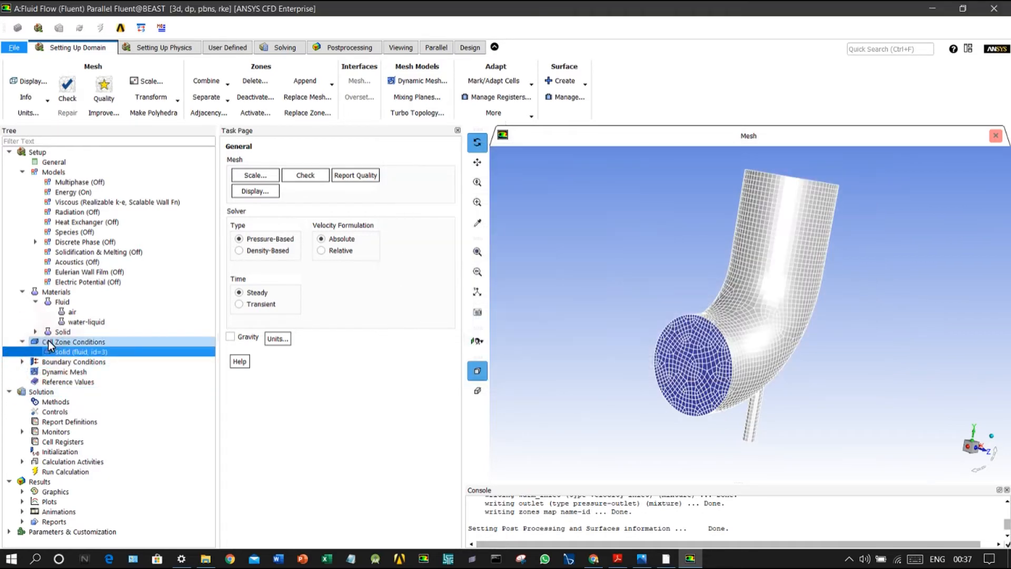
Set the velocity magnitude of the cold_inlet boundary to 0.4 m/s, consulting the problem diagram for the value
{"action": "double_click", "coordinate": [66, 332]}
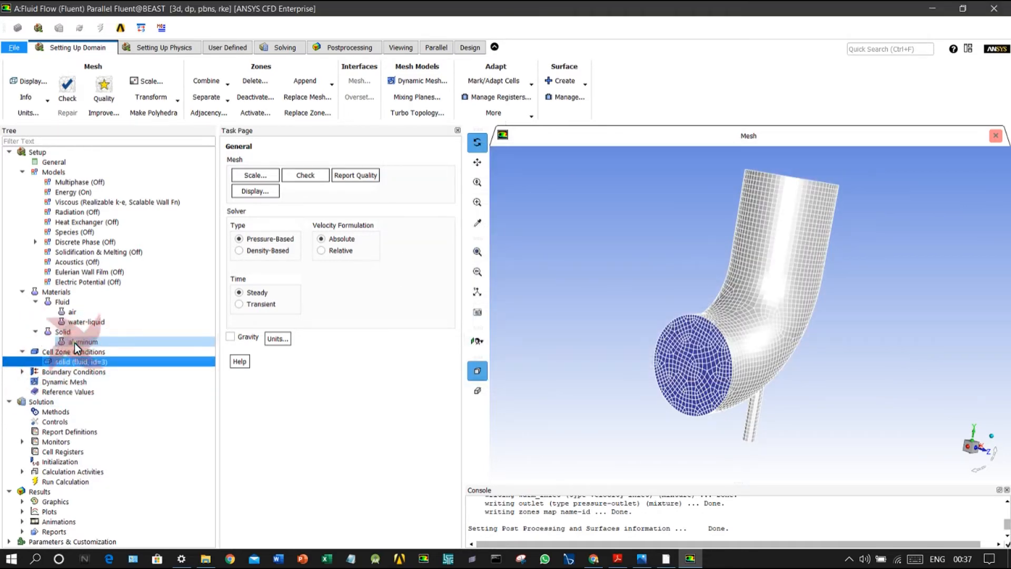
{"action": "left_click_drag", "start_coordinate": [631, 287], "coordinate": [120, 390]}
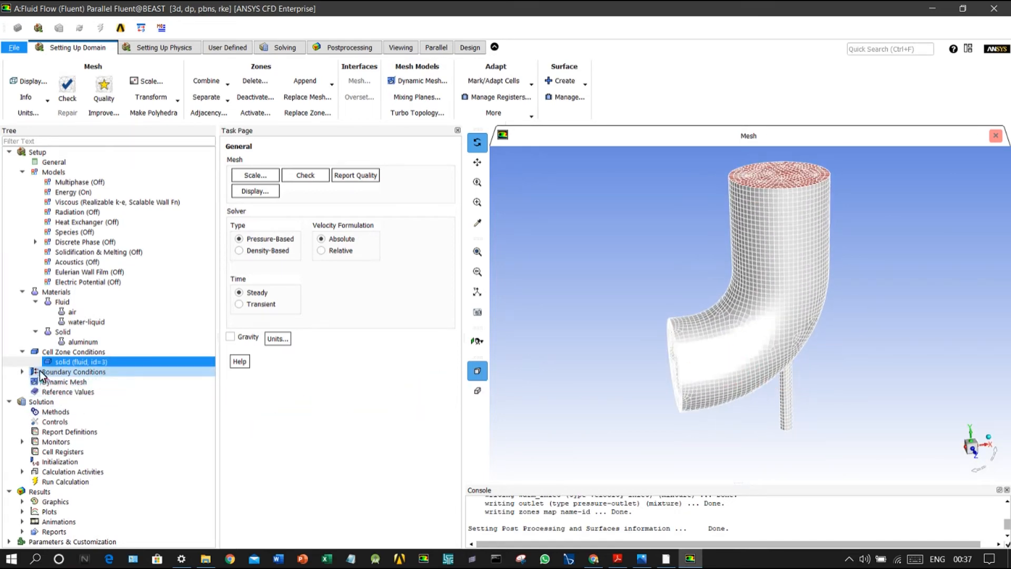
{"action": "left_click", "coordinate": [22, 371]}
{"action": "left_click", "coordinate": [82, 383]}
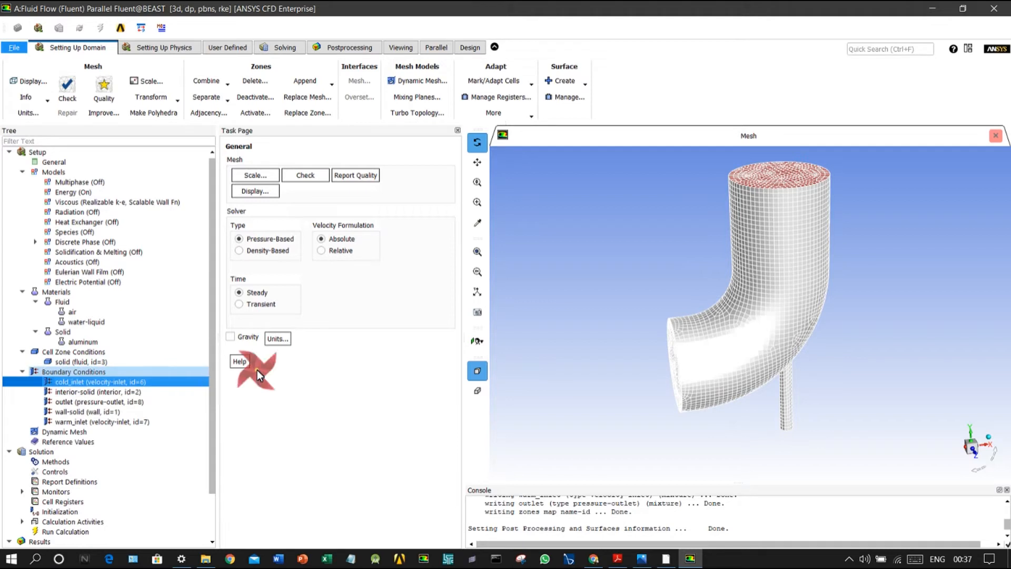
{"action": "double_click", "coordinate": [153, 385]}
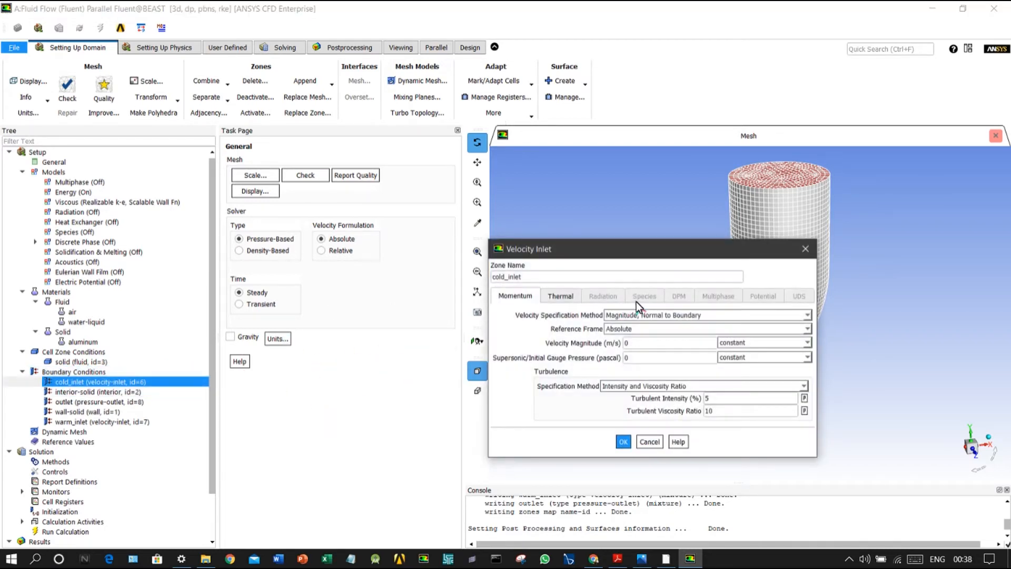
{"action": "left_click", "coordinate": [641, 560]}
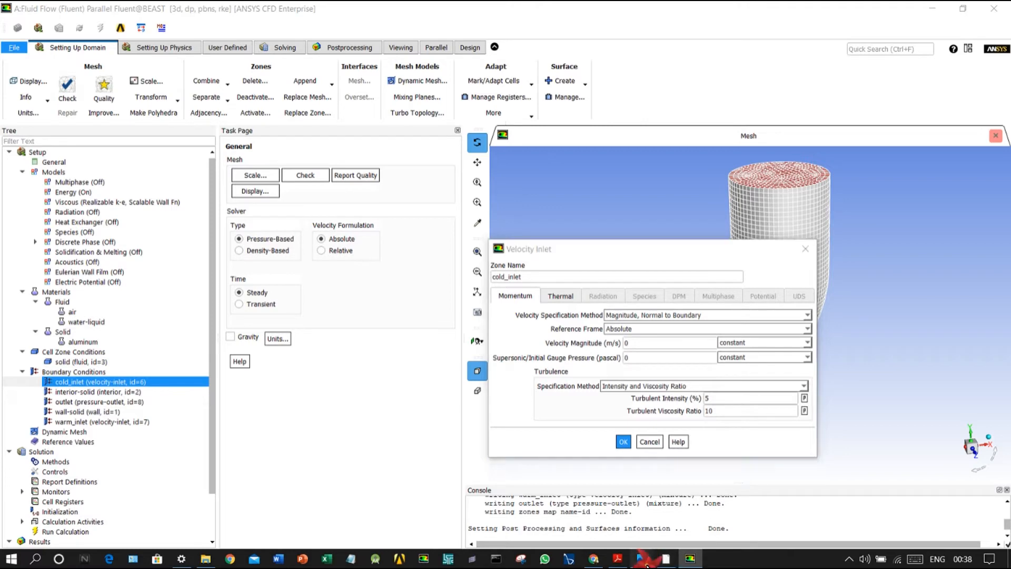
{"action": "left_click", "coordinate": [642, 559]}
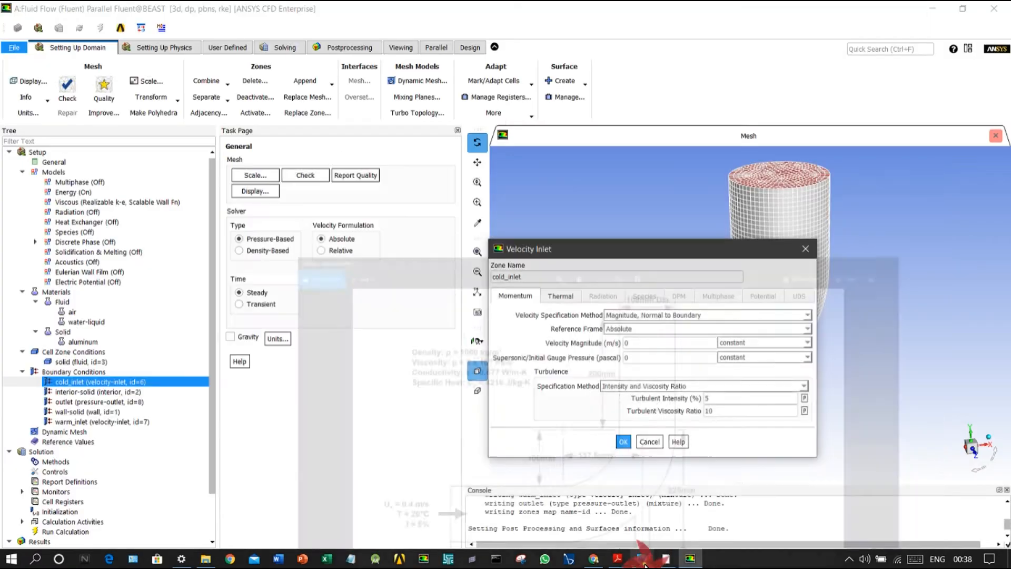
{"action": "left_click", "coordinate": [632, 342]}
{"action": "type", "text": ".4"}
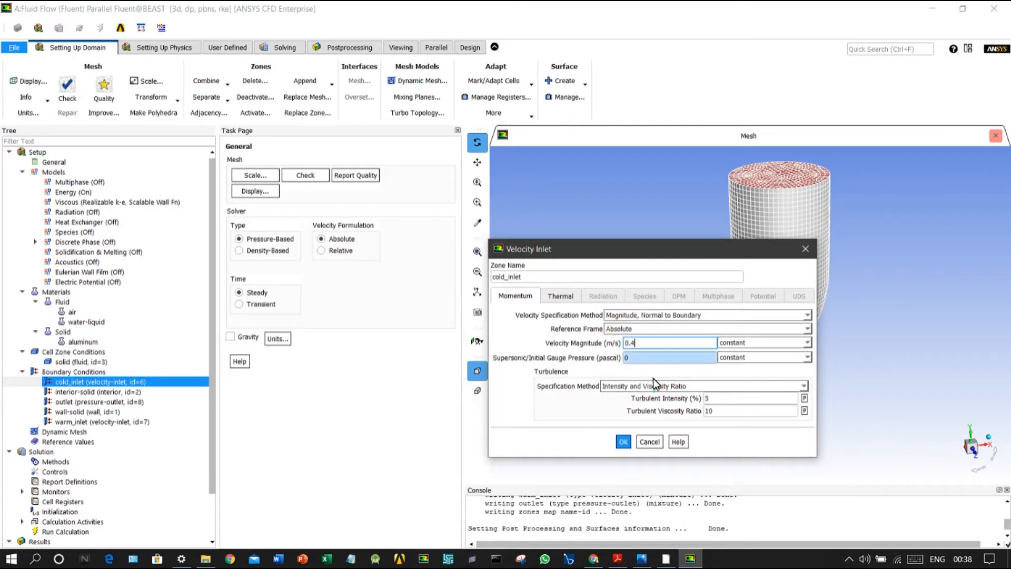
Set the cold_inlet temperature to 293 K, check the turbulence settings against the problem diagram, and apply the boundary condition
{"action": "left_click", "coordinate": [641, 560]}
{"action": "left_click", "coordinate": [641, 559]}
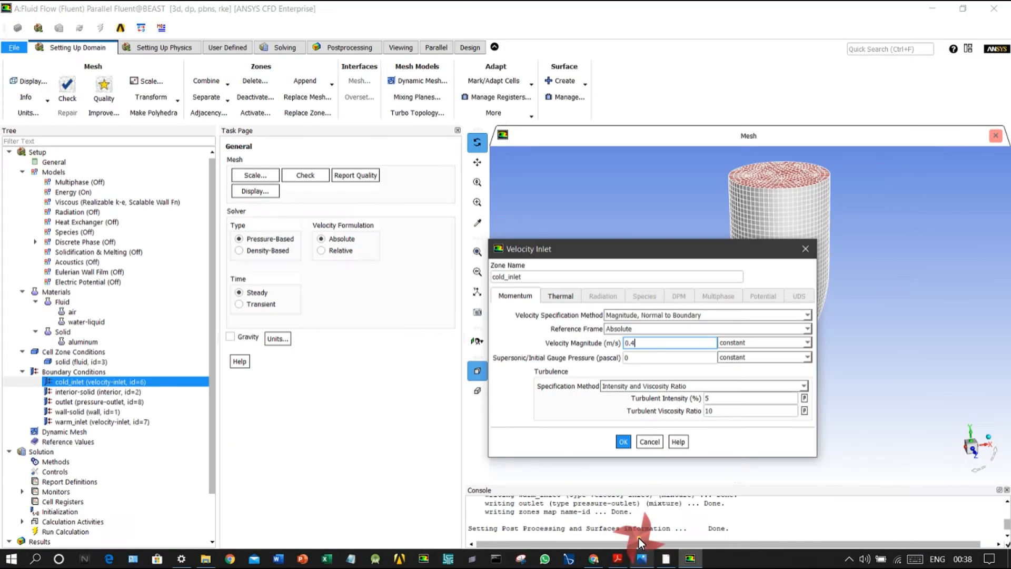
{"action": "left_click", "coordinate": [563, 296]}
{"action": "left_click_drag", "start_coordinate": [570, 315], "coordinate": [506, 309]}
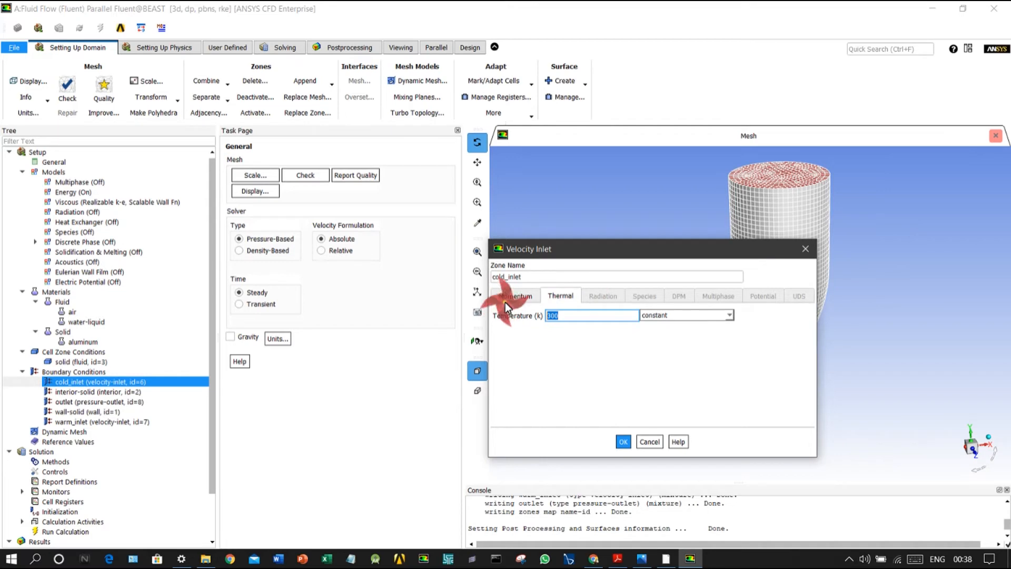
{"action": "type", "text": "293"}
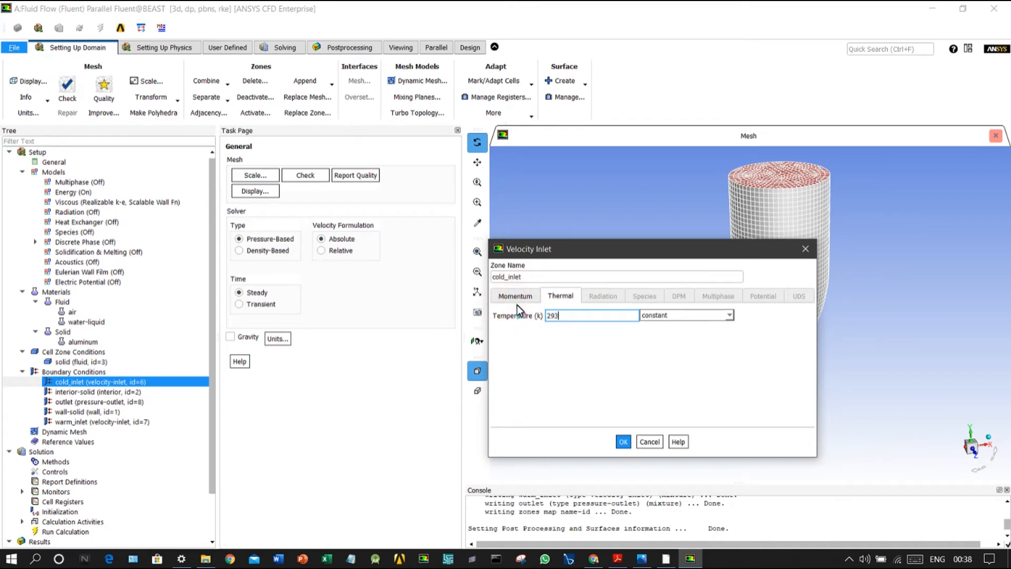
{"action": "left_click", "coordinate": [516, 298]}
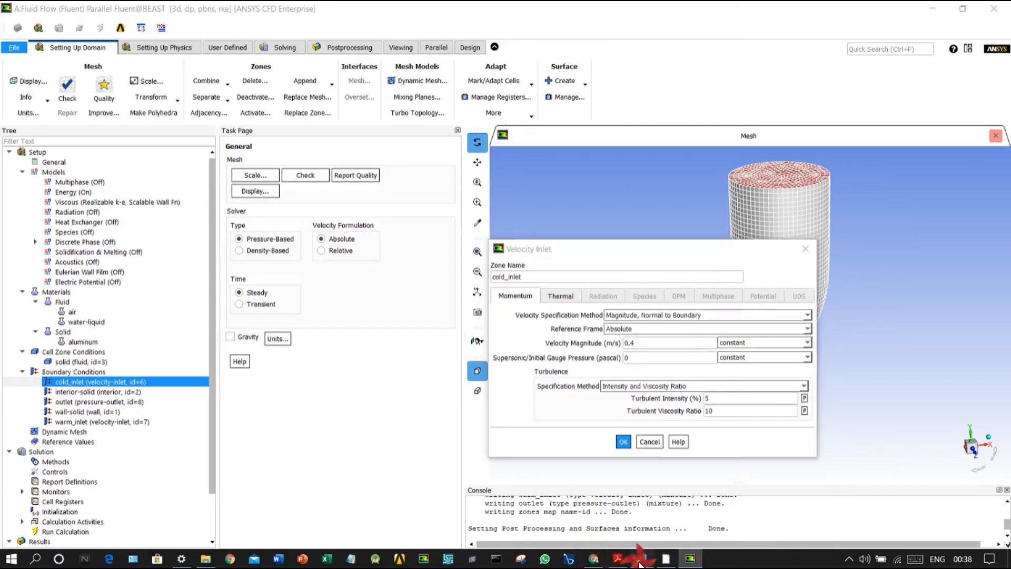
{"action": "left_click", "coordinate": [642, 557]}
{"action": "left_click", "coordinate": [644, 557]}
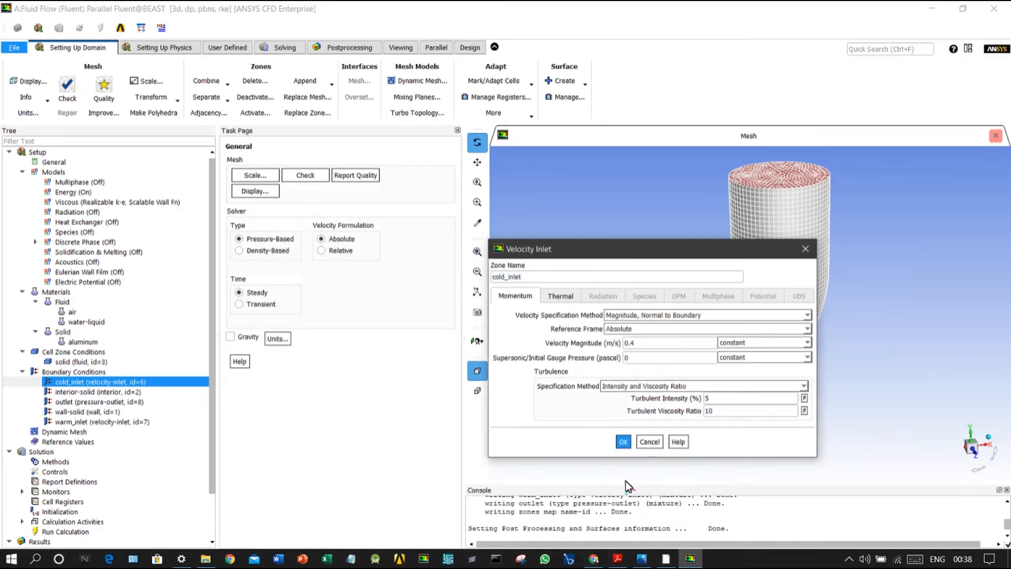
{"action": "left_click", "coordinate": [623, 442]}
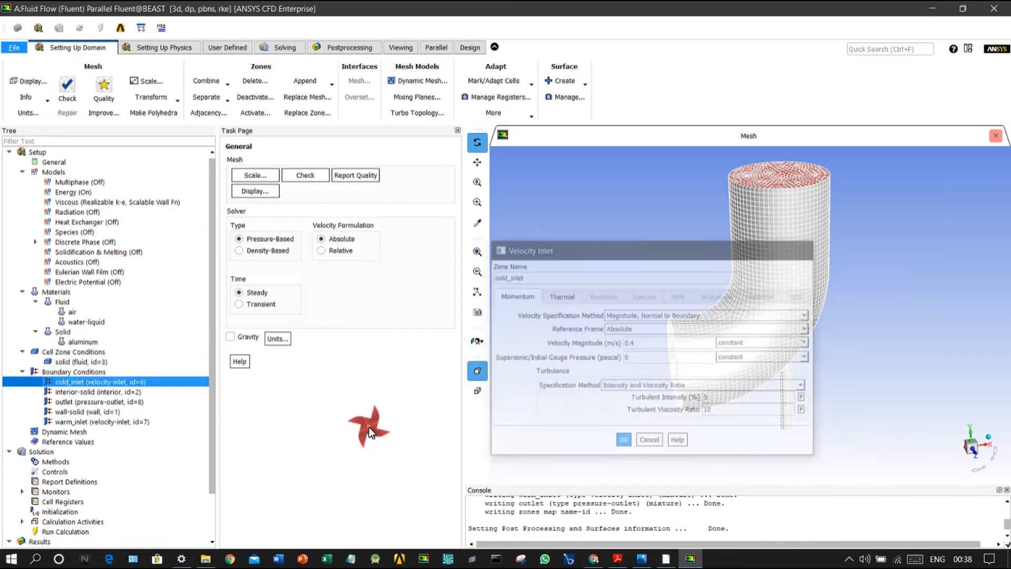
Set the velocity magnitude of the warm_inlet boundary to 0.4 m/s
{"action": "left_click", "coordinate": [107, 421]}
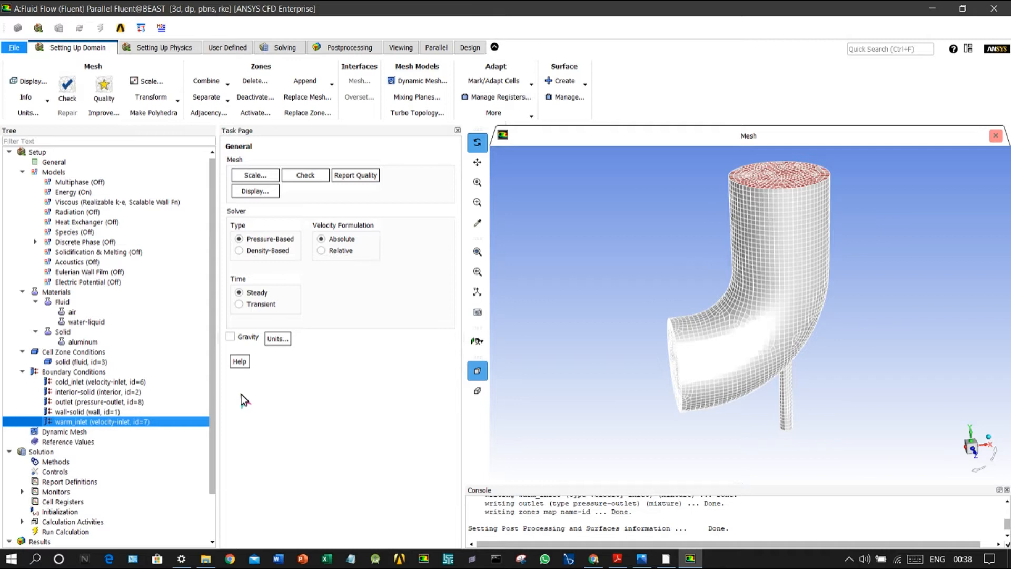
{"action": "double_click", "coordinate": [179, 421]}
{"action": "double_click", "coordinate": [629, 342]}
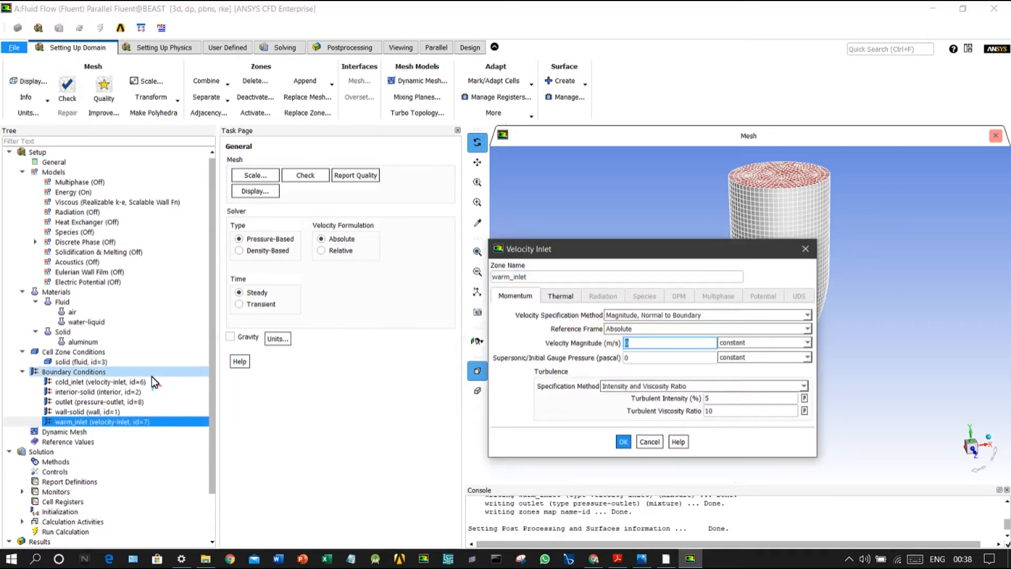
{"action": "type", "text": "0.4"}
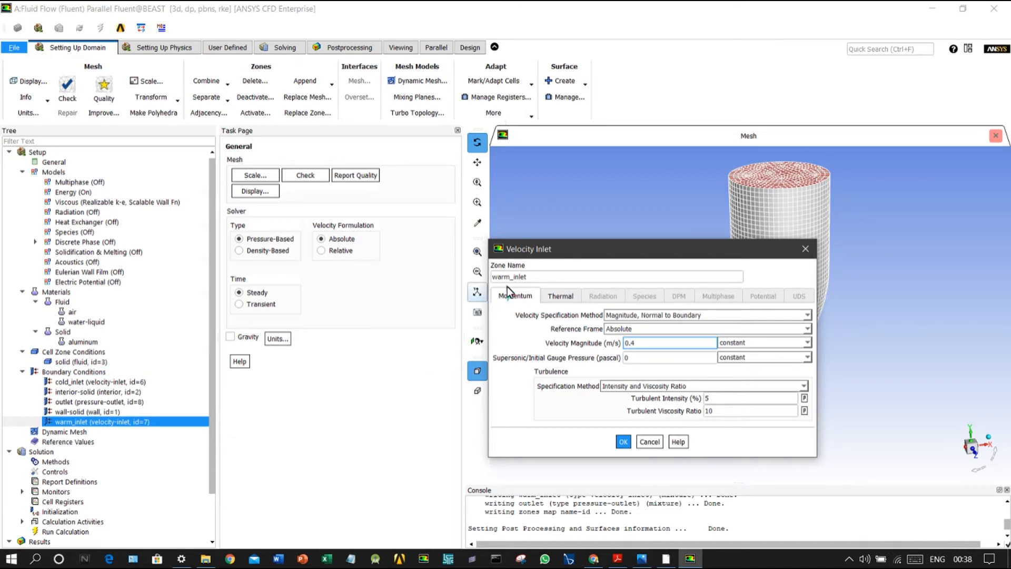
Set the warm_inlet temperature to 323 K, recheck its momentum settings, and apply the boundary condition
{"action": "left_click", "coordinate": [561, 295]}
{"action": "double_click", "coordinate": [561, 316]}
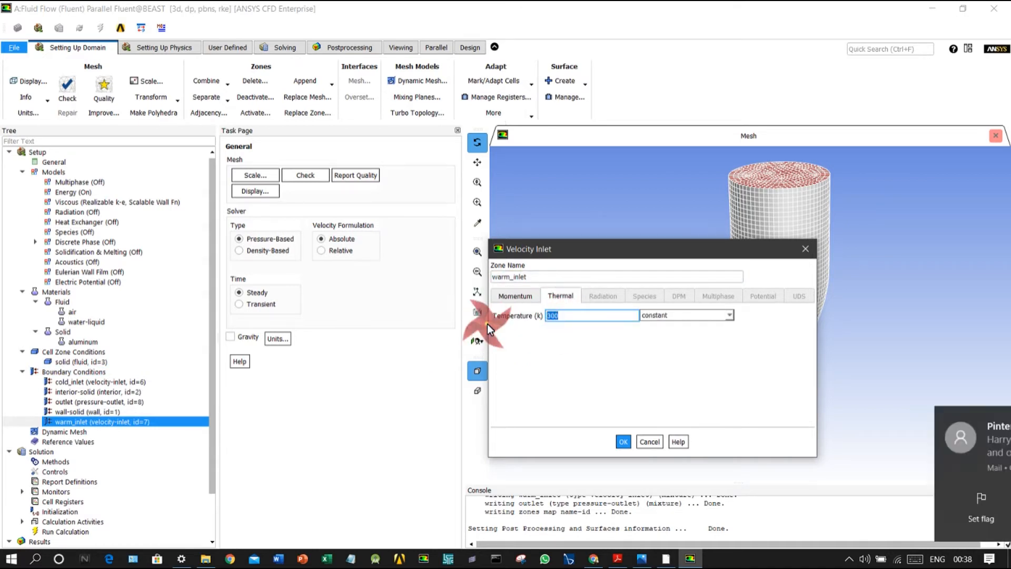
{"action": "type", "text": "323"}
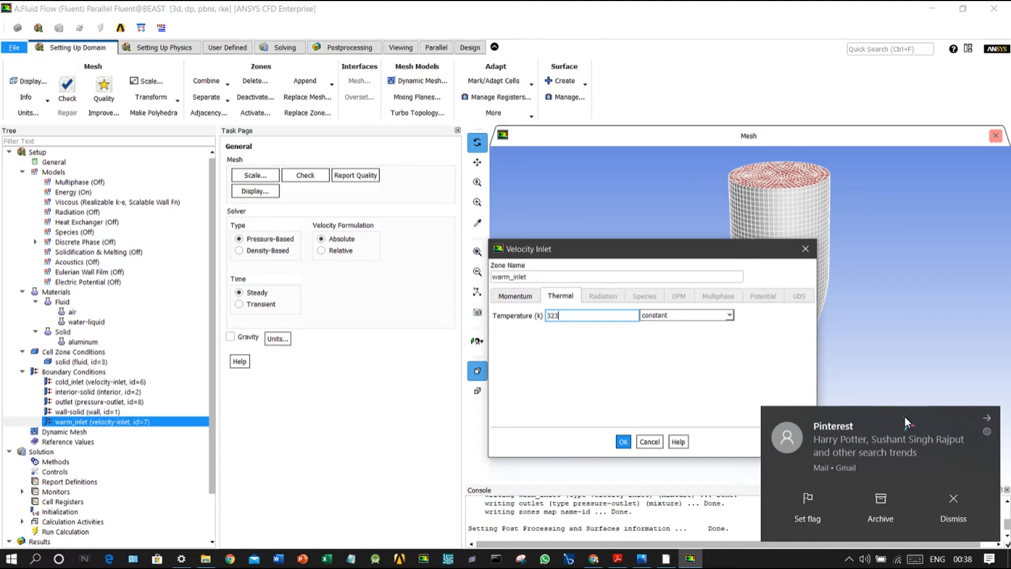
{"action": "left_click", "coordinate": [986, 418]}
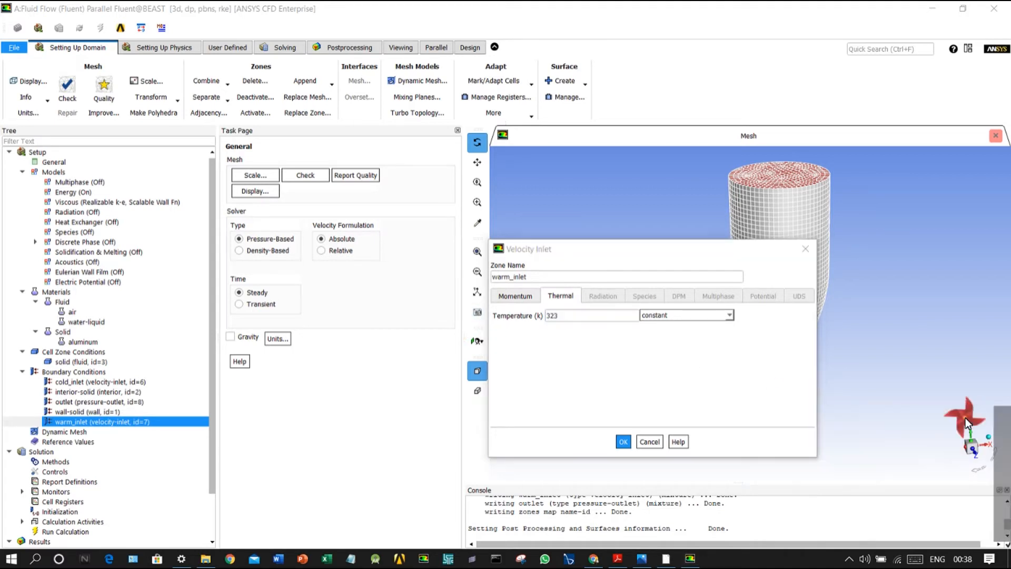
{"action": "left_click", "coordinate": [521, 296]}
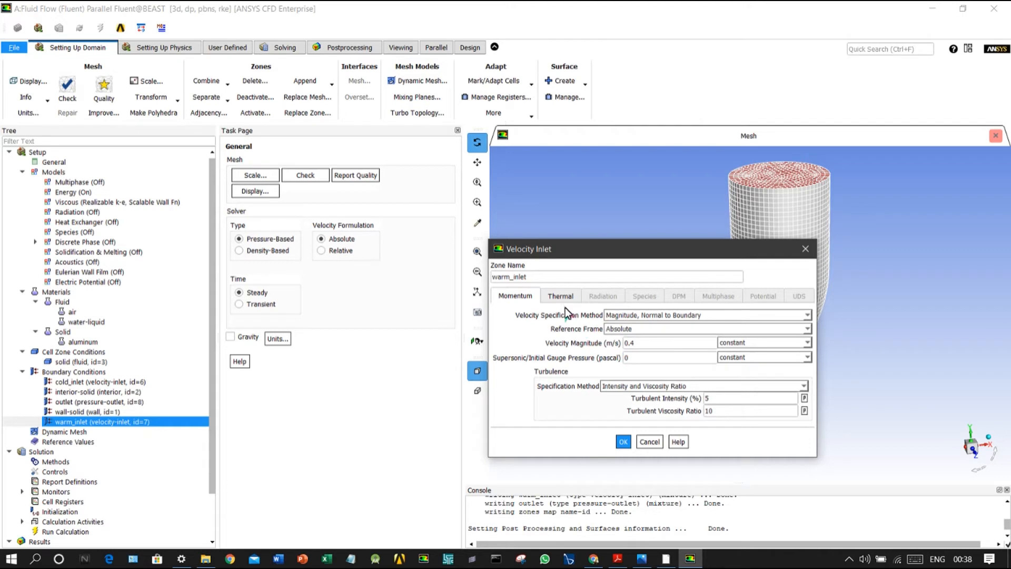
{"action": "left_click", "coordinate": [557, 296]}
{"action": "left_click", "coordinate": [623, 441]}
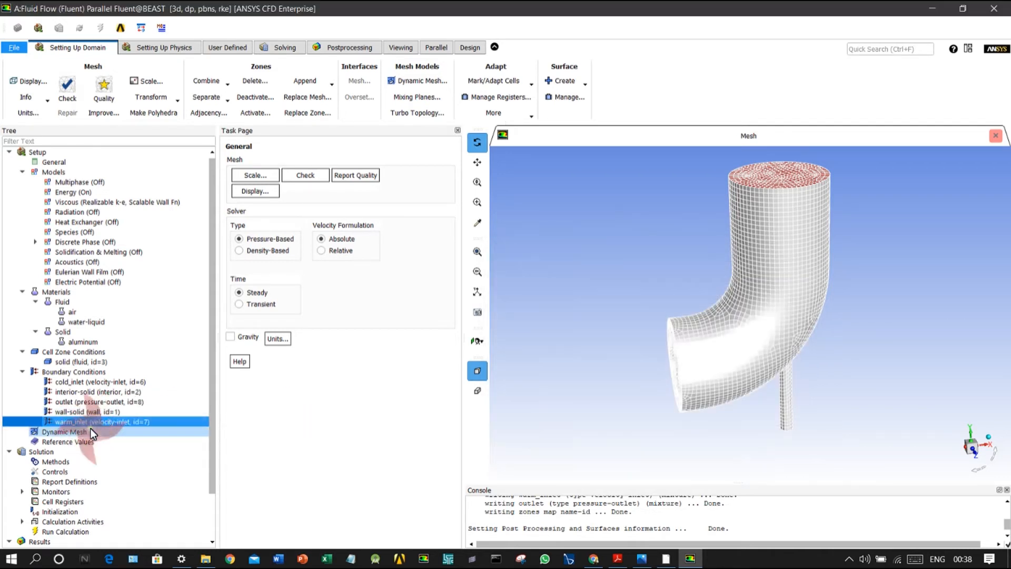
Review the thermal settings of the outlet pressure boundary and accept them as they are
{"action": "left_click", "coordinate": [79, 402]}
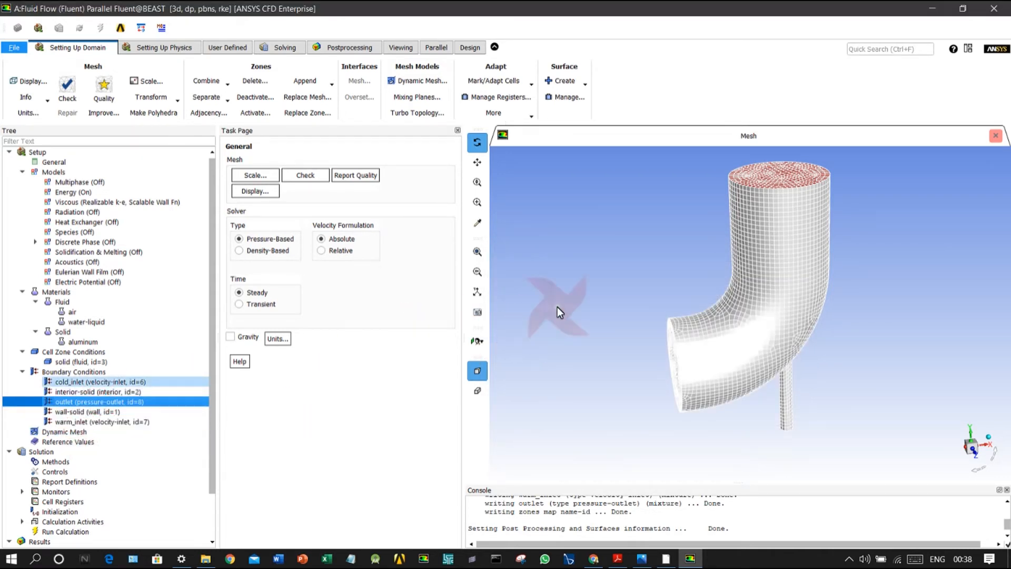
{"action": "double_click", "coordinate": [91, 402]}
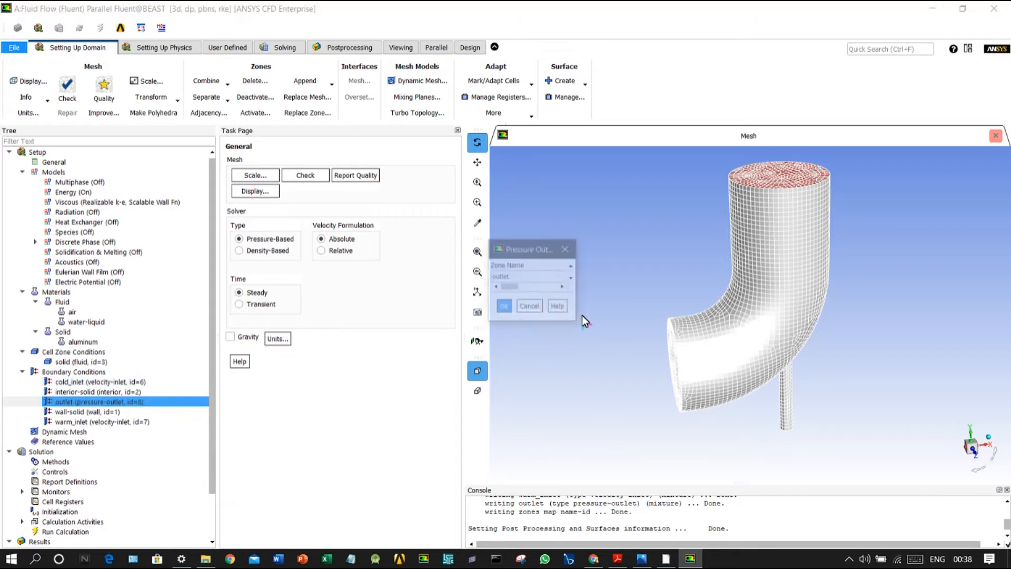
{"action": "left_click", "coordinate": [555, 297]}
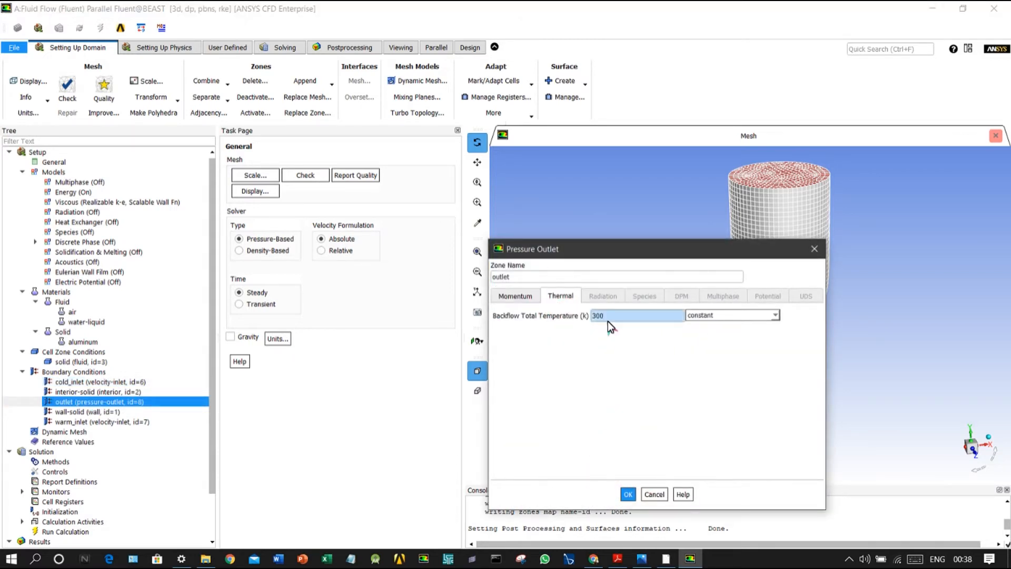
{"action": "left_click", "coordinate": [629, 492]}
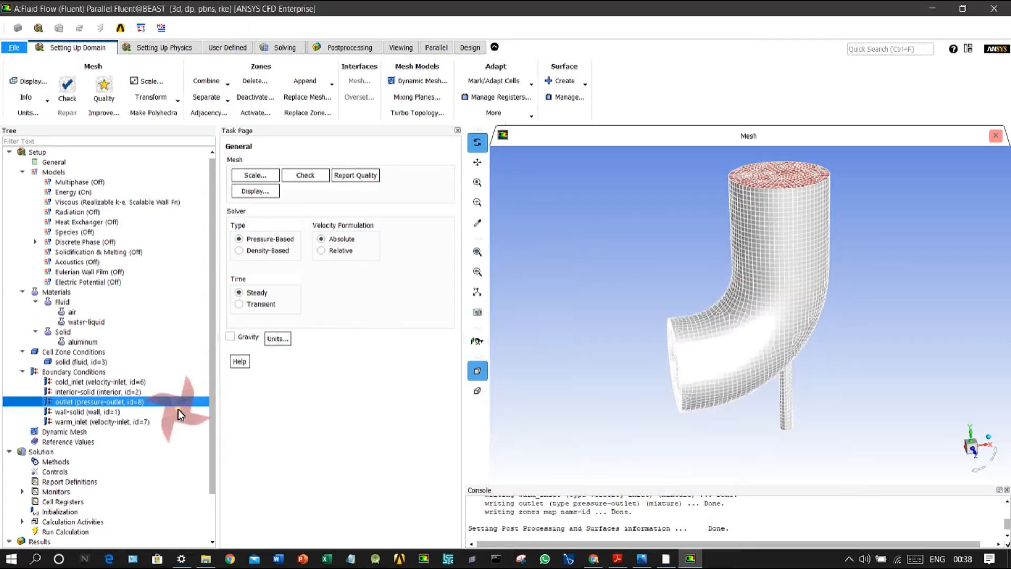
Set the pressure-velocity coupling to Coupled, with Second Order Upwind for turbulent kinetic energy and turbulent dissipation rate
{"action": "left_click", "coordinate": [76, 460]}
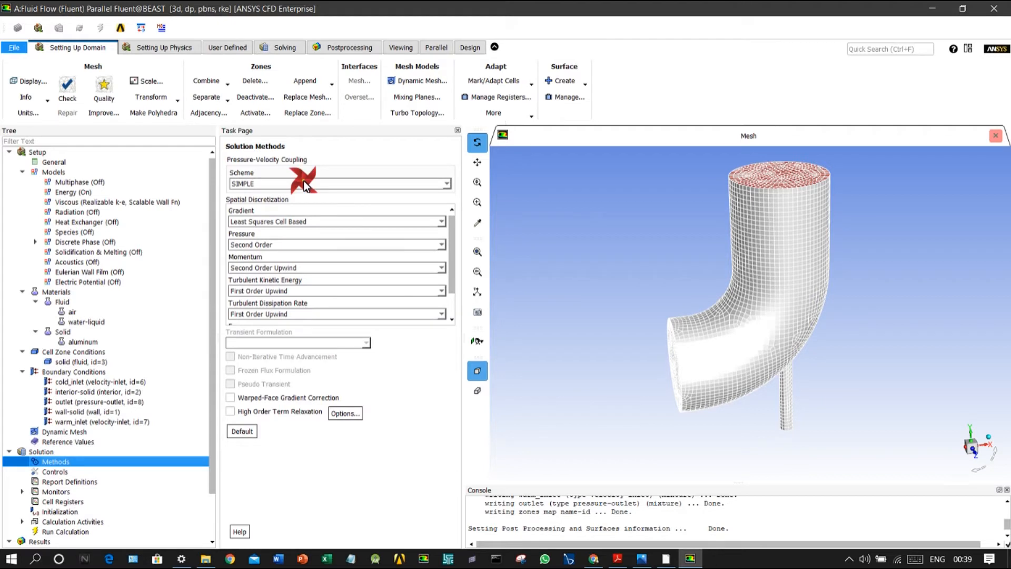
{"action": "left_click", "coordinate": [304, 183]}
{"action": "left_click", "coordinate": [292, 216]}
{"action": "left_click", "coordinate": [267, 292]}
{"action": "left_click", "coordinate": [269, 312]}
{"action": "left_click", "coordinate": [270, 314]}
{"action": "left_click", "coordinate": [270, 334]}
{"action": "scroll", "coordinate": [274, 308], "scroll_direction": "down", "scroll_amount": 2}
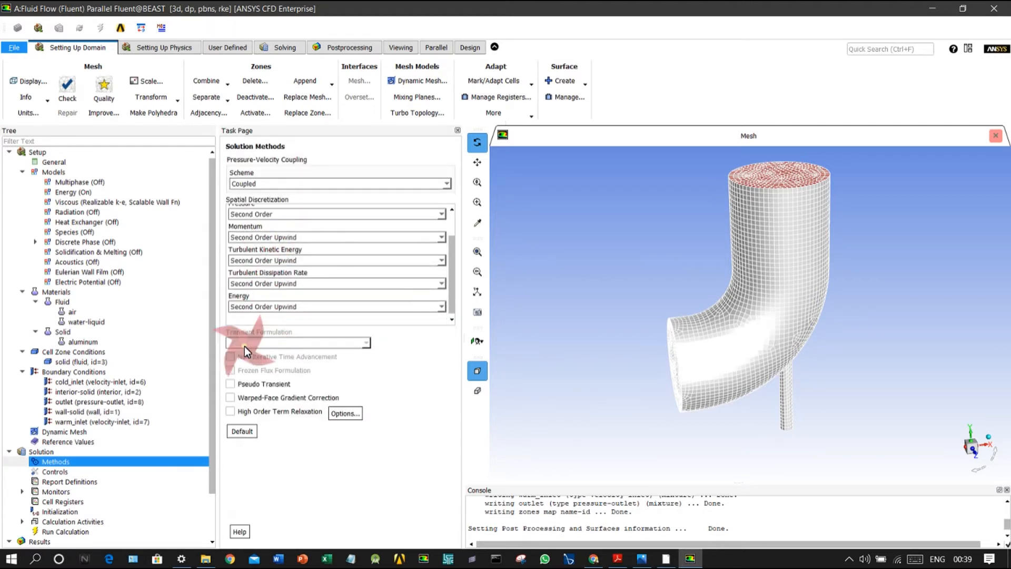
Initialize the solution with Hybrid Initialization and read the initialization output in the console
{"action": "left_click", "coordinate": [94, 471]}
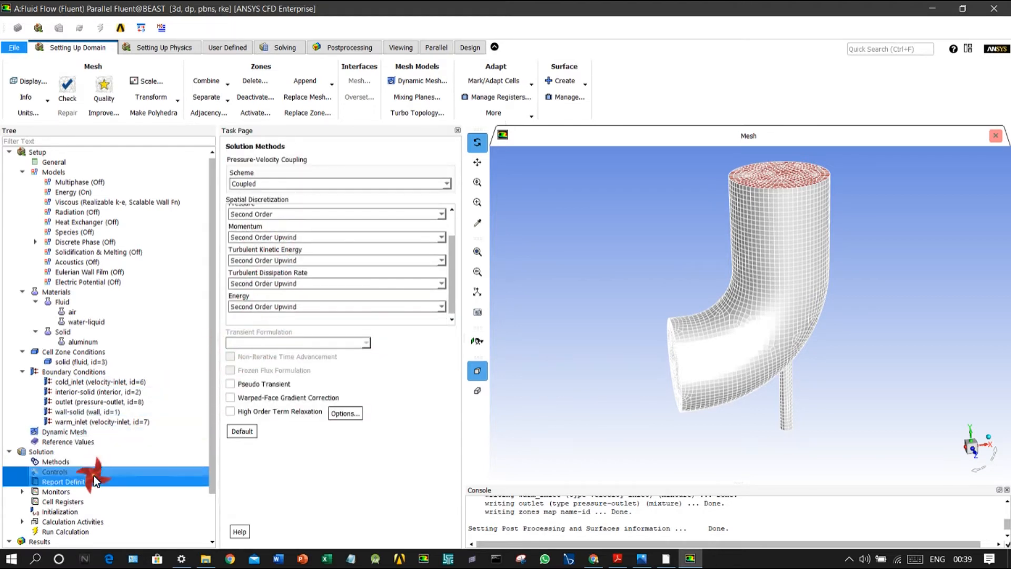
{"action": "left_click", "coordinate": [30, 490]}
{"action": "left_click", "coordinate": [23, 491]}
{"action": "scroll", "coordinate": [78, 470], "scroll_direction": "down", "scroll_amount": 3}
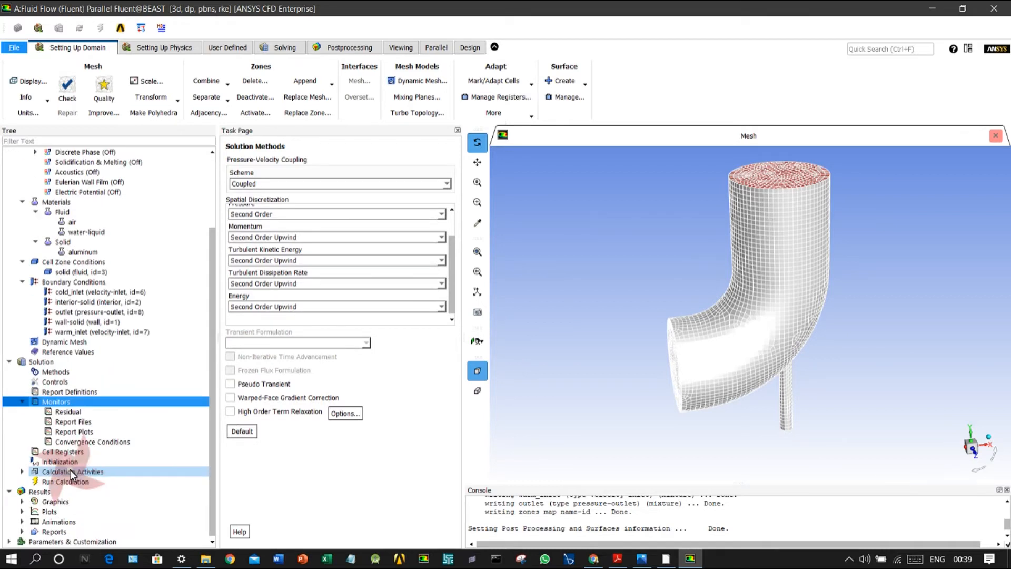
{"action": "left_click", "coordinate": [60, 461]}
{"action": "left_click", "coordinate": [299, 200]}
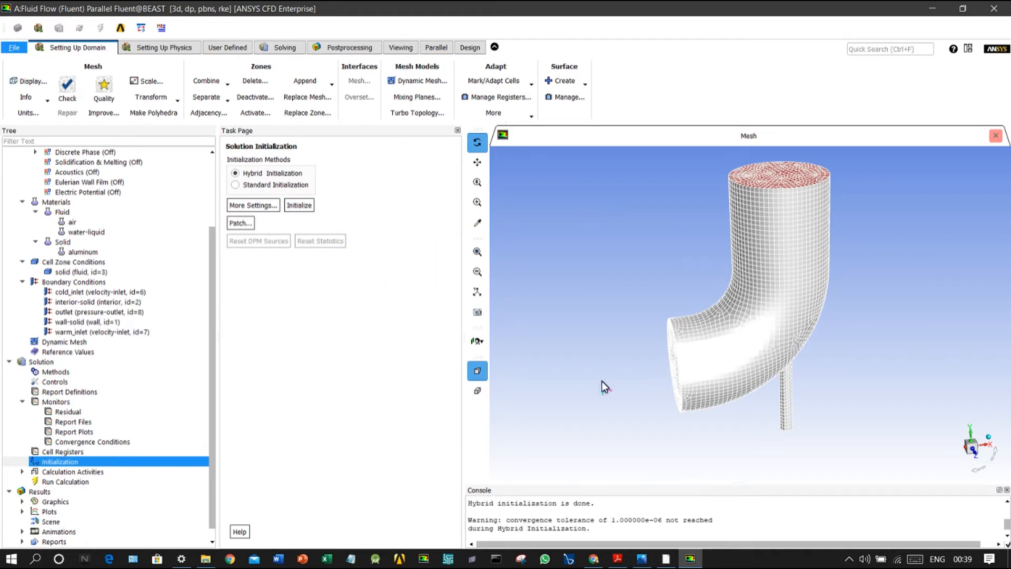
{"action": "scroll", "coordinate": [547, 516], "scroll_direction": "up", "scroll_amount": 2}
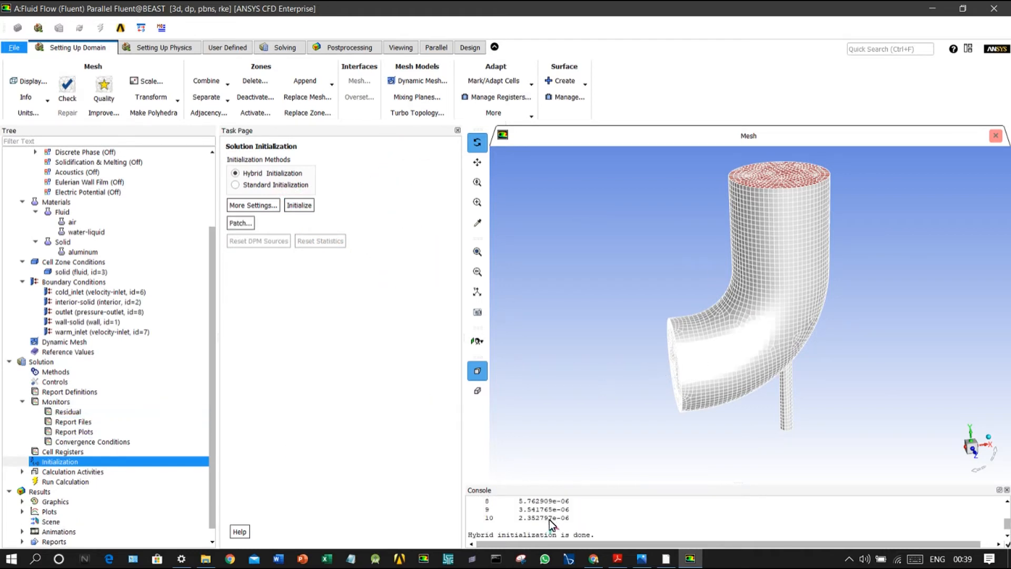
{"action": "scroll", "coordinate": [549, 519], "scroll_direction": "down", "scroll_amount": 2}
{"action": "scroll", "coordinate": [550, 520], "scroll_direction": "down", "scroll_amount": 1}
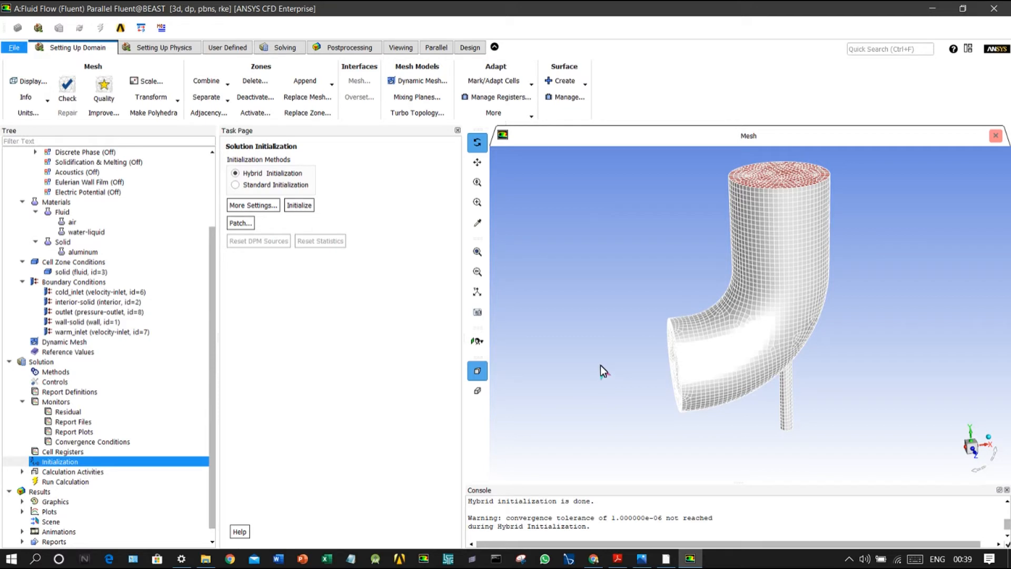
Set the number of iterations to 200 and run the calculation through to completion
{"action": "left_click", "coordinate": [74, 481]}
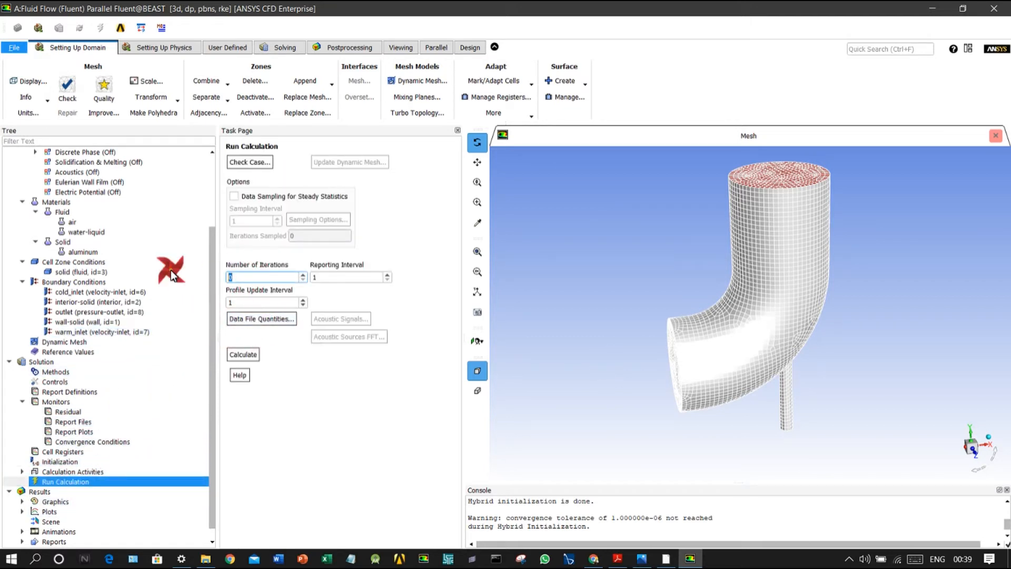
{"action": "key", "text": "BackSpace"}
{"action": "type", "text": "200"}
{"action": "left_click", "coordinate": [245, 355]}
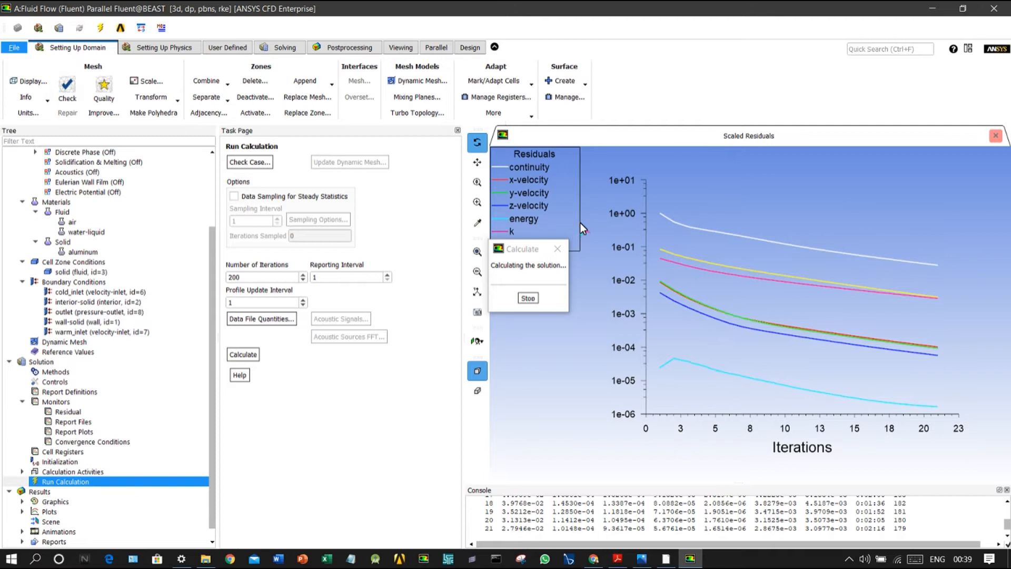
{"action": "left_click", "coordinate": [523, 252]}
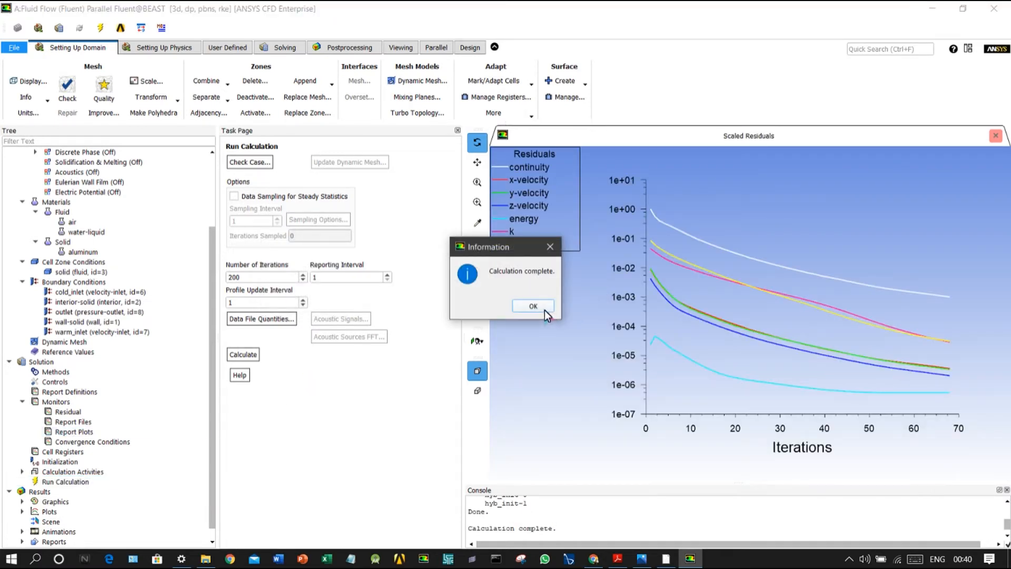
{"action": "left_click", "coordinate": [544, 309]}
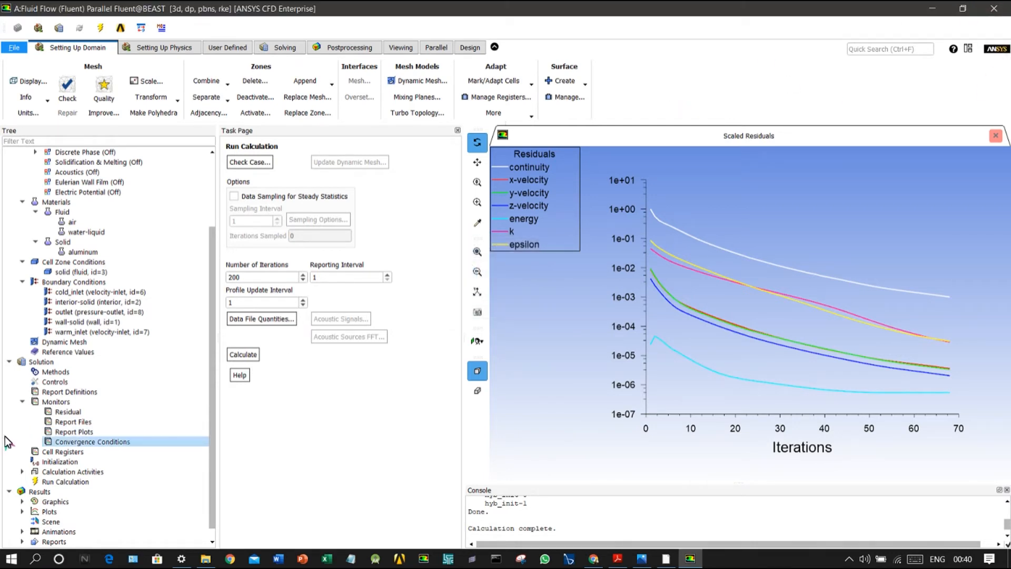
Quit Fluent and open the project's Results in CFD-Post from Workbench, allowing it through the firewall
{"action": "key", "text": "Up"}
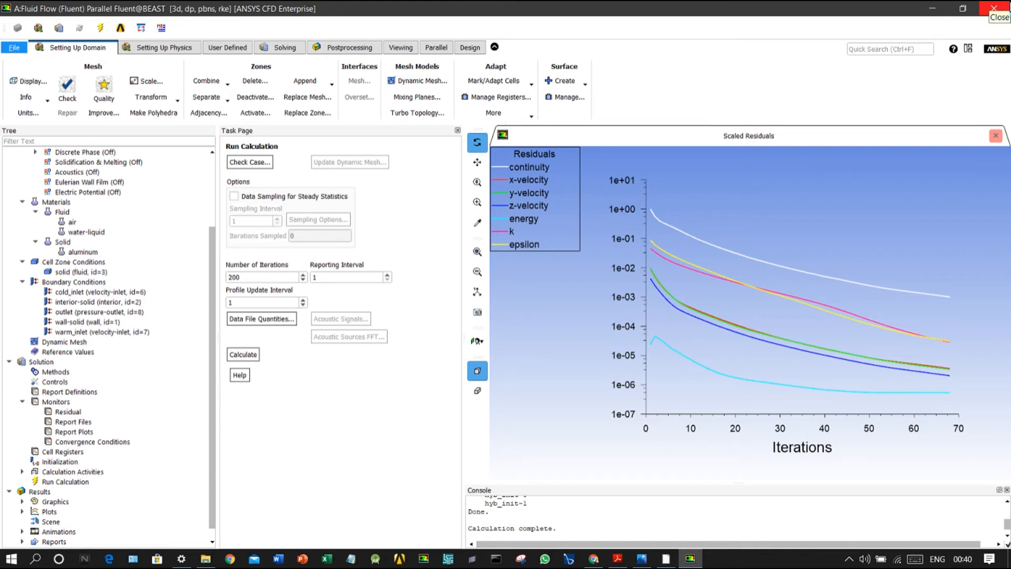
{"action": "scroll", "coordinate": [113, 429], "scroll_direction": "down", "scroll_amount": 1}
{"action": "left_click", "coordinate": [23, 491]}
{"action": "scroll", "coordinate": [58, 492], "scroll_direction": "down", "scroll_amount": 2}
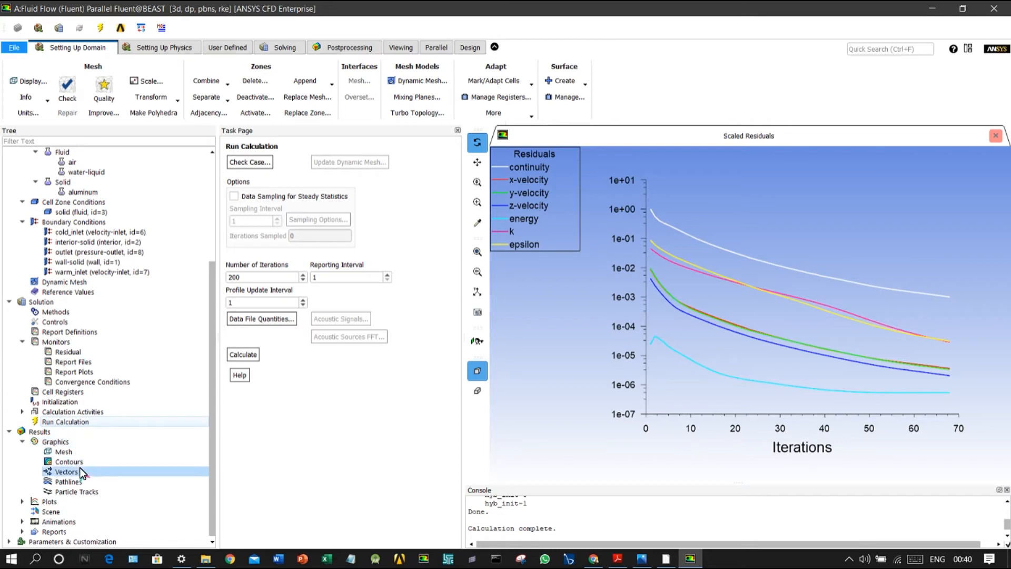
{"action": "left_click", "coordinate": [993, 8]}
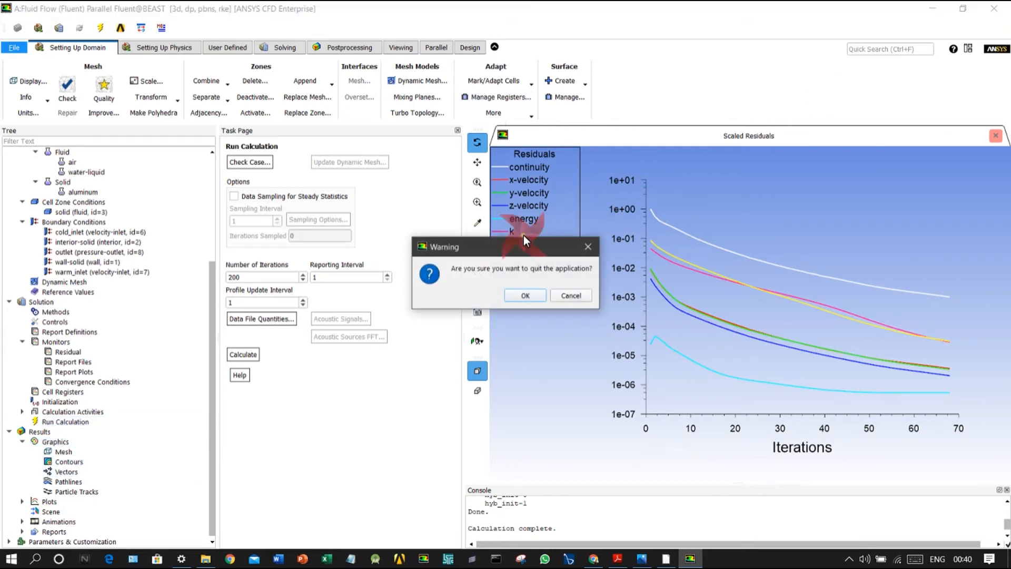
{"action": "left_click", "coordinate": [519, 291]}
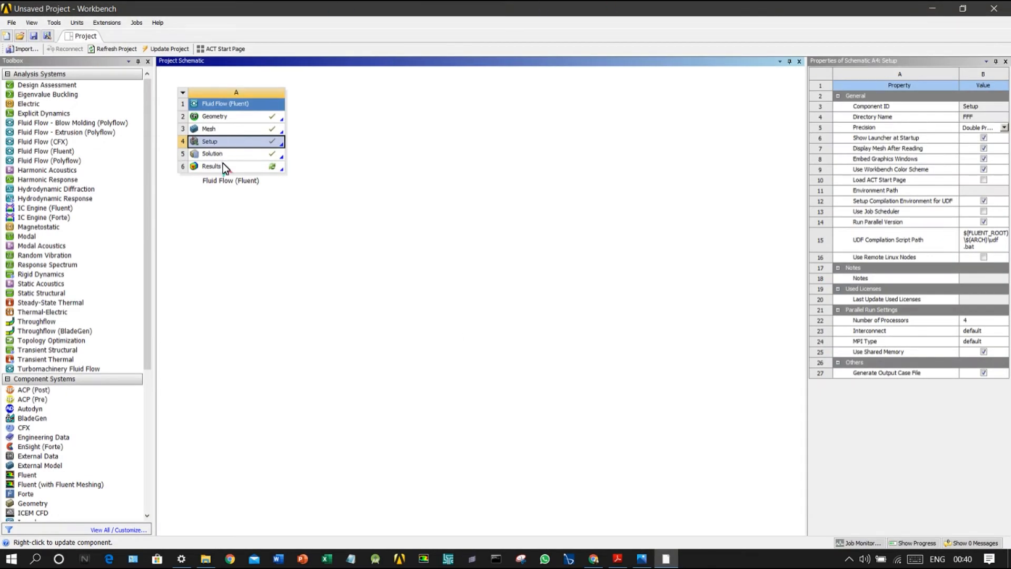
{"action": "double_click", "coordinate": [223, 166]}
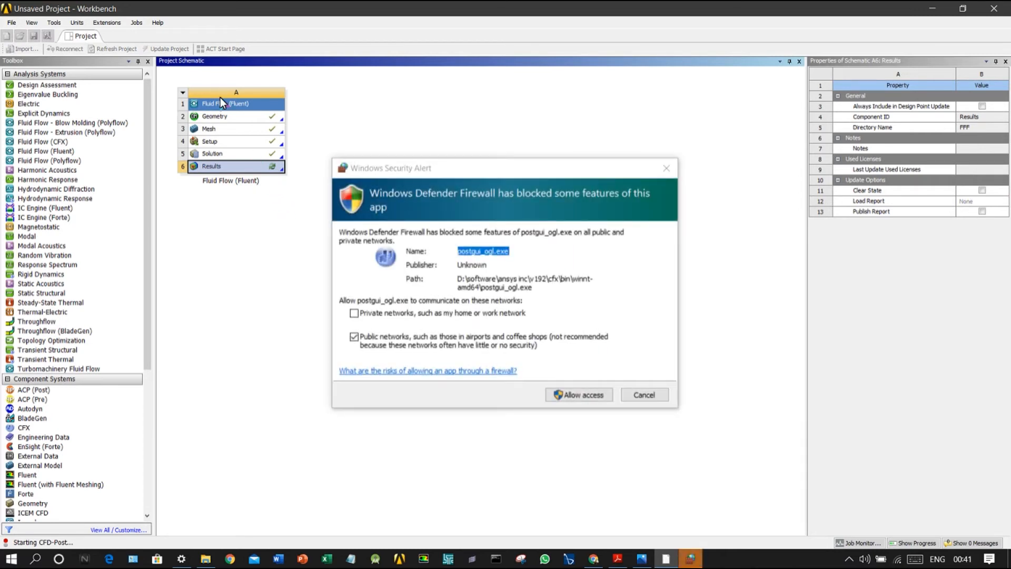
{"action": "left_click", "coordinate": [579, 394]}
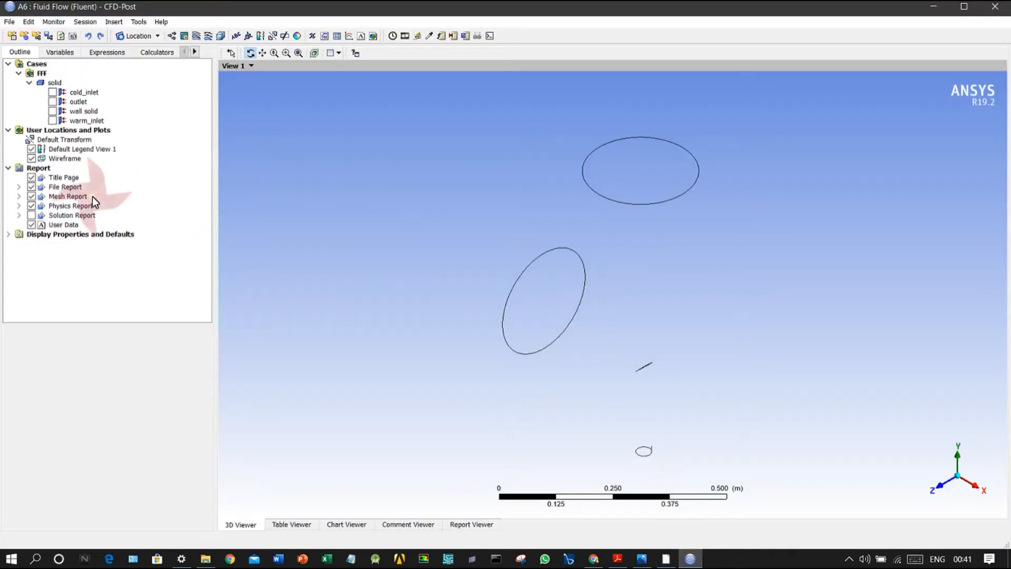
Insert a vector plot with the default name, located on solid and reduced by Max Number of Points
{"action": "left_click", "coordinate": [134, 34]}
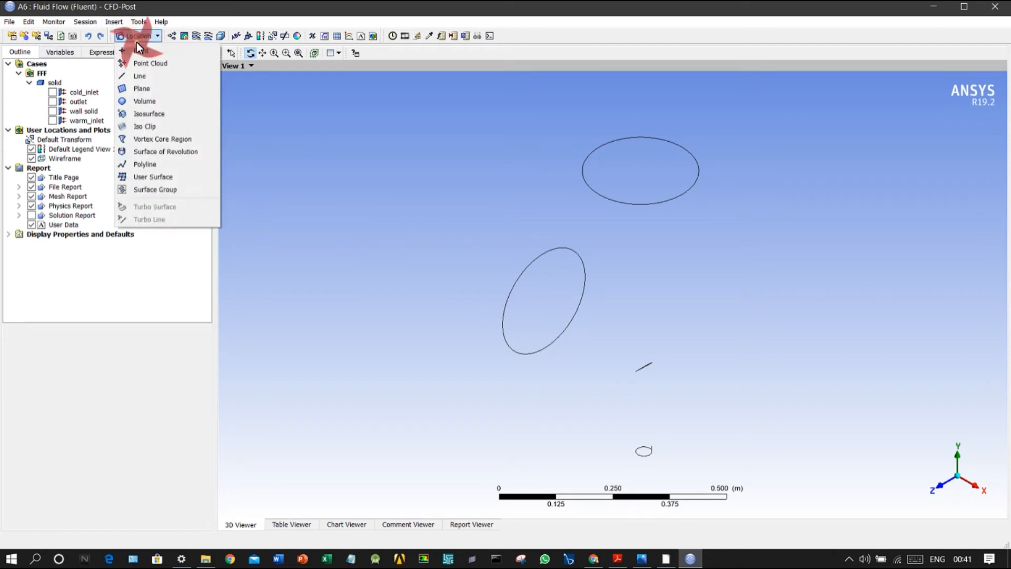
{"action": "left_click", "coordinate": [172, 36]}
{"action": "left_click", "coordinate": [205, 87]}
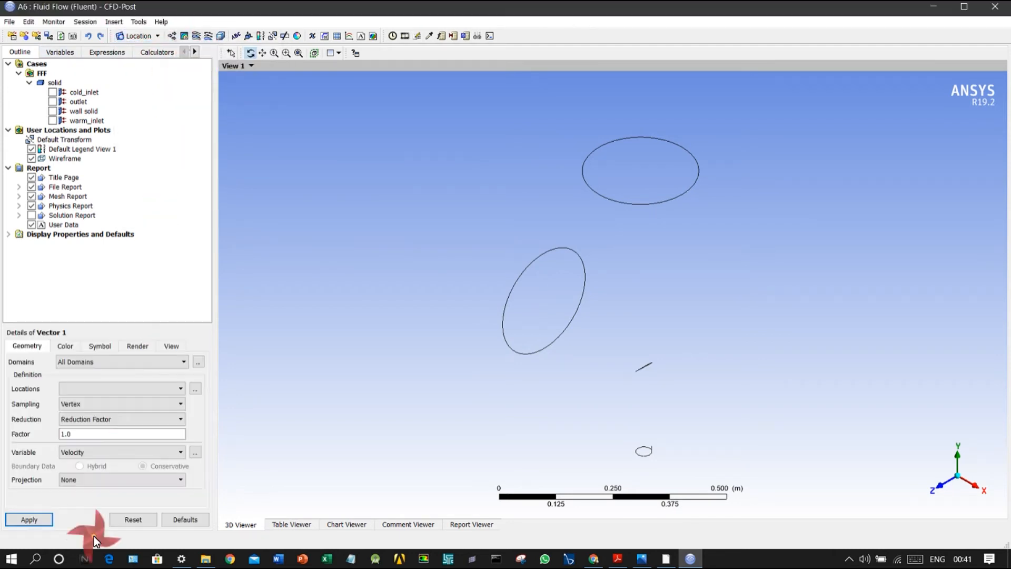
{"action": "left_click", "coordinate": [90, 390]}
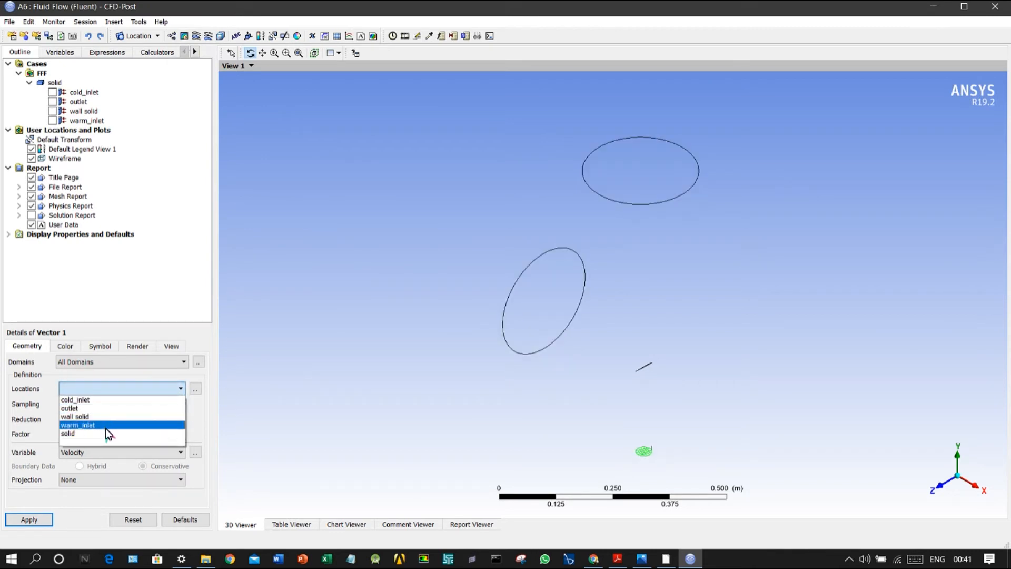
{"action": "left_click", "coordinate": [105, 430]}
{"action": "left_click", "coordinate": [101, 420]}
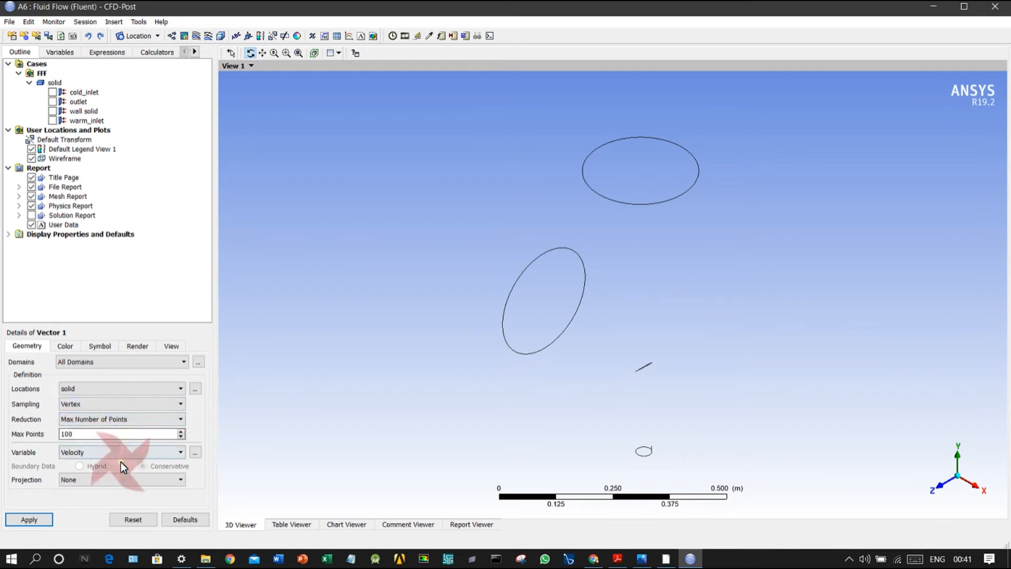
Set the vector plot to a maximum of 10000 points, keep Velocity as its variable, and apply it
{"action": "left_click", "coordinate": [133, 446]}
{"action": "left_click", "coordinate": [185, 445]}
{"action": "left_click", "coordinate": [194, 450]}
{"action": "left_click", "coordinate": [498, 162]}
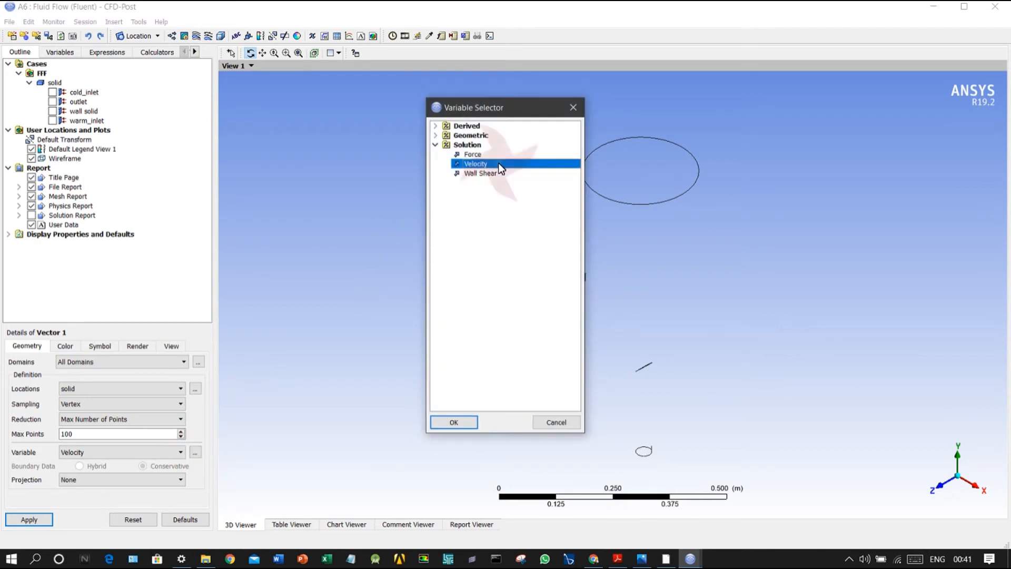
{"action": "left_click", "coordinate": [570, 108]}
{"action": "left_click", "coordinate": [90, 435]}
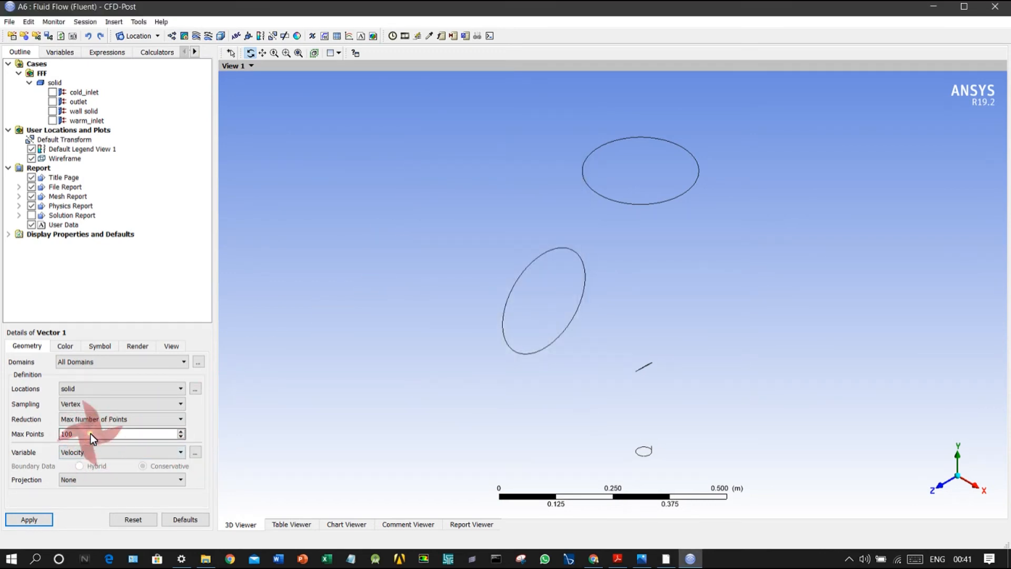
{"action": "type", "text": "00"}
{"action": "left_click", "coordinate": [29, 518]}
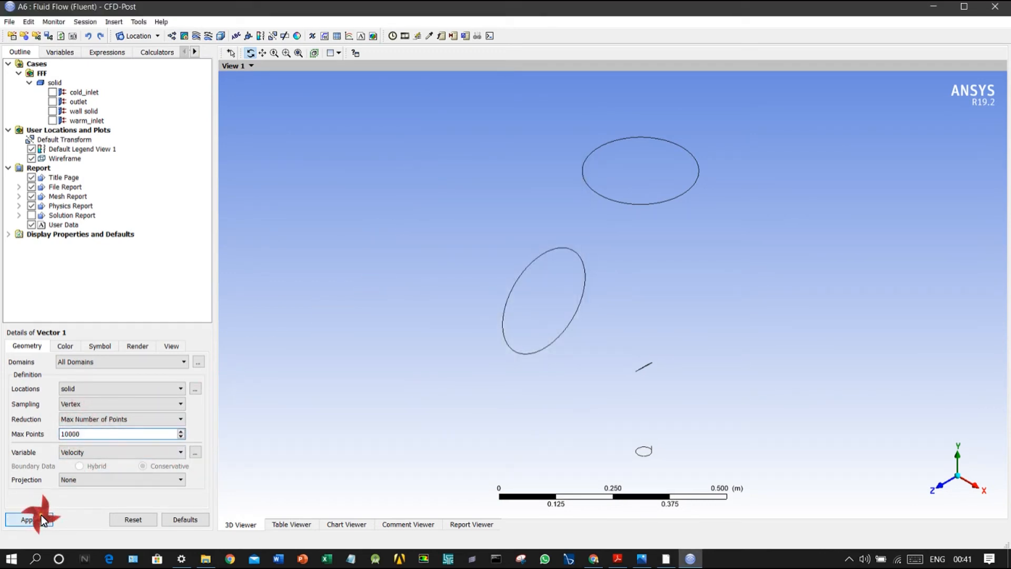
Probe the Velocity value where the small side inlet enters the elbow
{"action": "mouse_move", "coordinate": [482, 360]}
{"action": "left_mouse_down"}
{"action": "mouse_move", "coordinate": [431, 406]}
{"action": "mouse_move", "coordinate": [549, 308]}
{"action": "mouse_move", "coordinate": [627, 315]}
{"action": "mouse_move", "coordinate": [470, 314]}
{"action": "mouse_move", "coordinate": [484, 381]}
{"action": "mouse_move", "coordinate": [601, 318]}
{"action": "mouse_move", "coordinate": [523, 343]}
{"action": "mouse_move", "coordinate": [595, 359]}
{"action": "mouse_move", "coordinate": [614, 381]}
{"action": "mouse_move", "coordinate": [644, 372]}
{"action": "mouse_move", "coordinate": [663, 387]}
{"action": "left_mouse_up"}
{"action": "scroll", "coordinate": [663, 387], "scroll_direction": "up", "scroll_amount": 1}
{"action": "middle_click_drag", "start_coordinate": [656, 379], "coordinate": [592, 325], "text": "ctrl"}
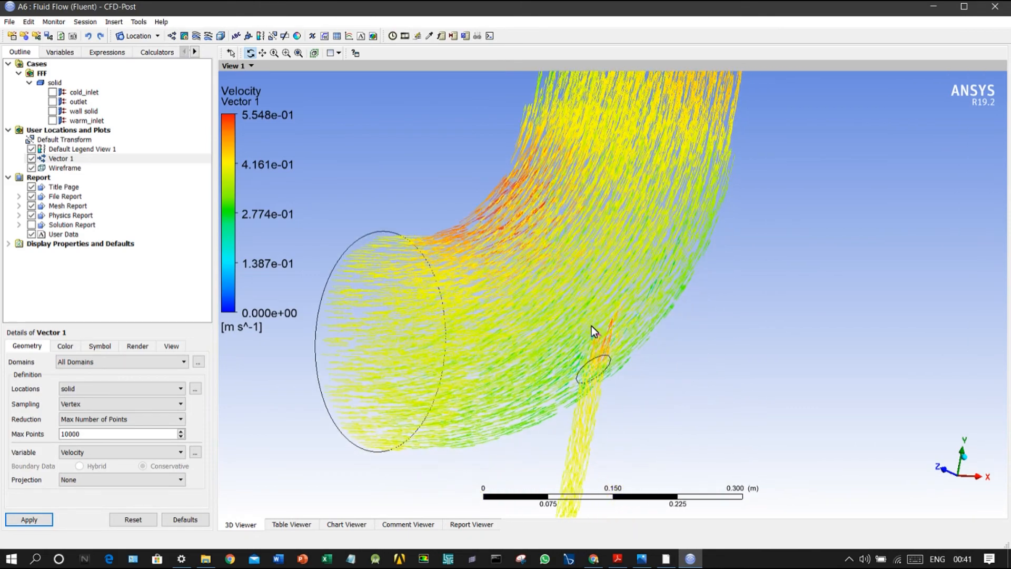
{"action": "scroll", "coordinate": [590, 330], "scroll_direction": "up", "scroll_amount": 4}
{"action": "scroll", "coordinate": [586, 349], "scroll_direction": "up", "scroll_amount": 2}
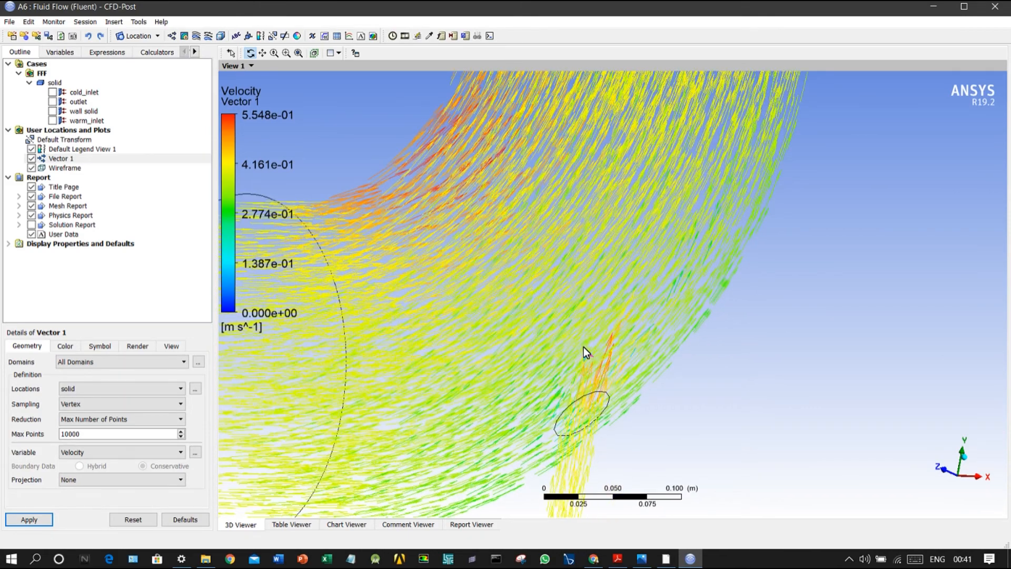
{"action": "scroll", "coordinate": [584, 346], "scroll_direction": "up", "scroll_amount": 2}
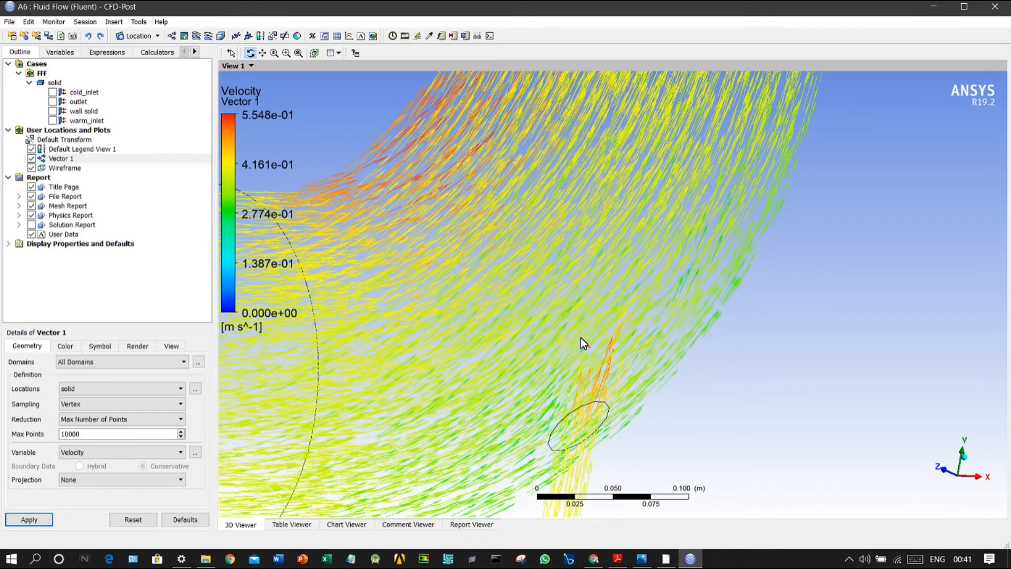
{"action": "left_click", "coordinate": [426, 39]}
{"action": "left_click", "coordinate": [605, 395]}
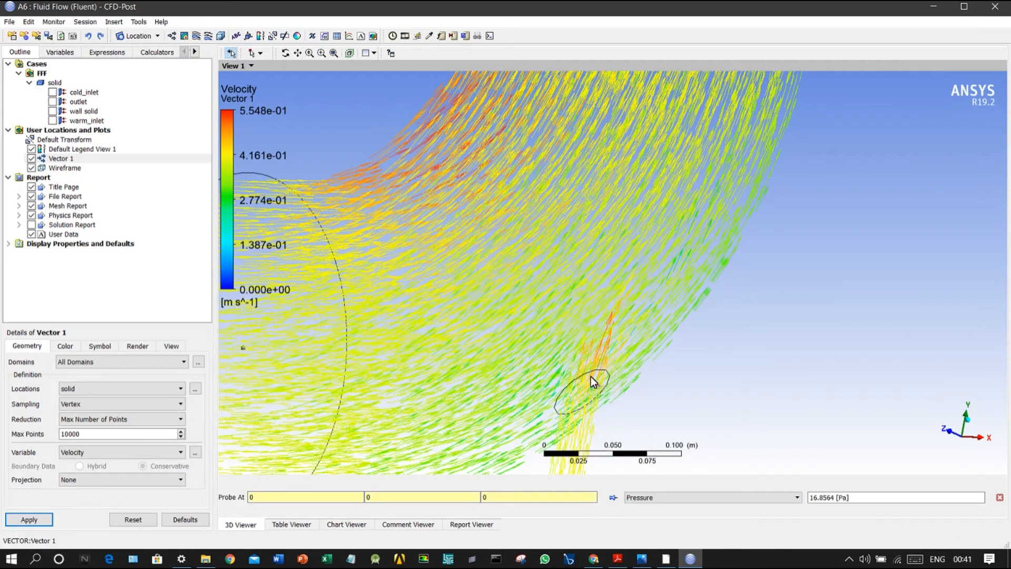
{"action": "mouse_move", "coordinate": [650, 372]}
{"action": "middle_mouse_down"}
{"action": "mouse_move", "coordinate": [570, 338]}
{"action": "mouse_move", "coordinate": [528, 302]}
{"action": "mouse_move", "coordinate": [604, 411]}
{"action": "mouse_move", "coordinate": [617, 414]}
{"action": "mouse_move", "coordinate": [606, 412]}
{"action": "mouse_move", "coordinate": [624, 361]}
{"action": "mouse_move", "coordinate": [574, 421]}
{"action": "middle_mouse_up"}
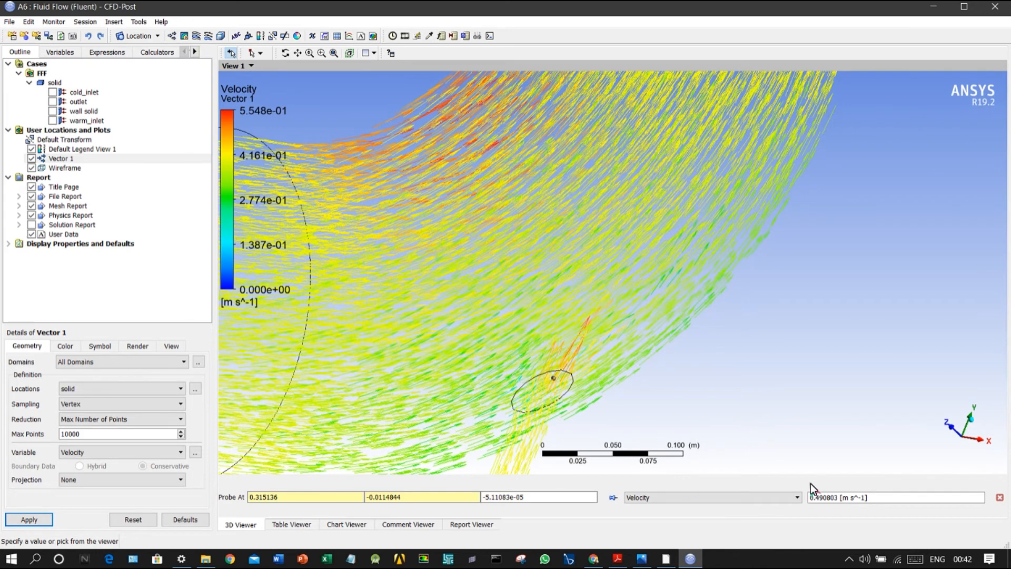
Probe the Velocity value on the inner curve of the elbow bend
{"action": "scroll", "coordinate": [557, 335], "scroll_direction": "down", "scroll_amount": 3}
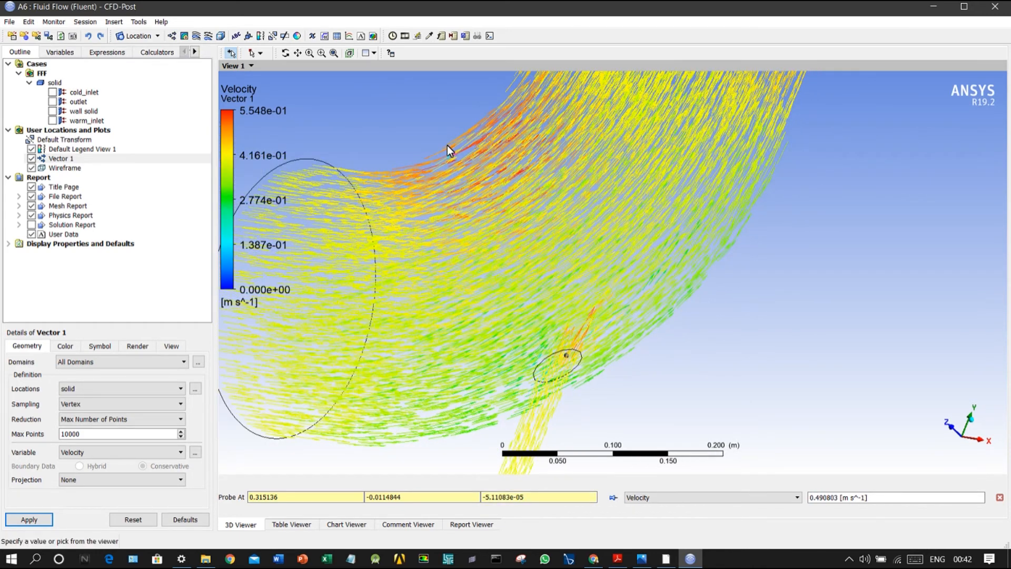
{"action": "middle_click_drag", "start_coordinate": [466, 161], "coordinate": [484, 144]}
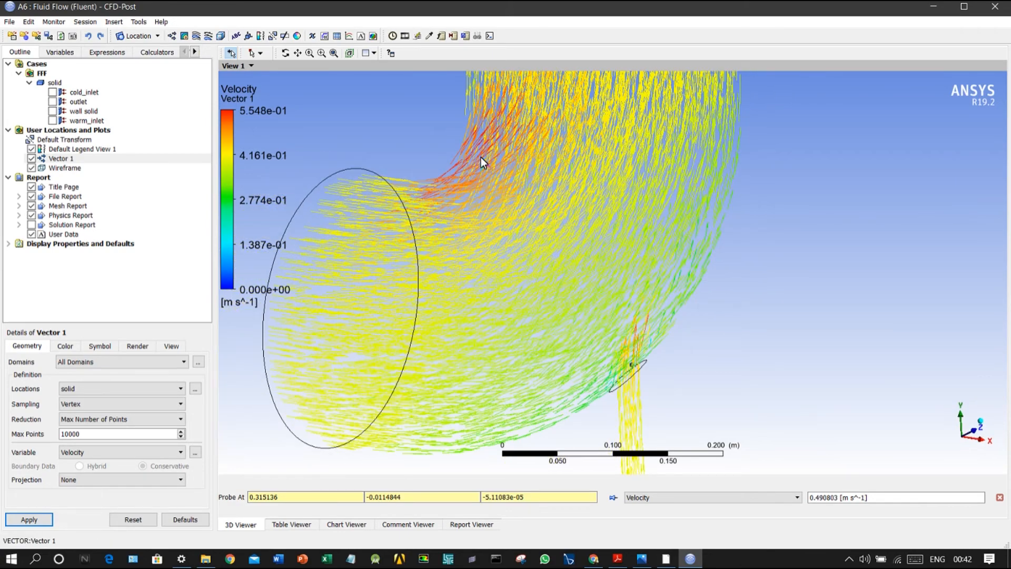
{"action": "middle_click_drag", "start_coordinate": [482, 157], "coordinate": [461, 198]}
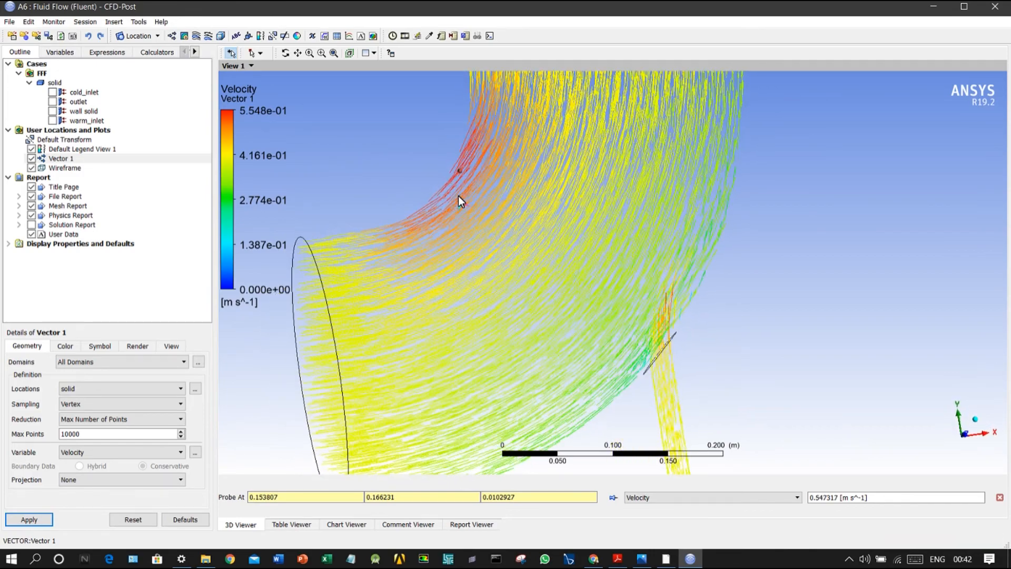
Insert a Pressure contour plot with the default name on cold_inlet, apply it, and choose wall solid as its location
{"action": "scroll", "coordinate": [767, 294], "scroll_direction": "down", "scroll_amount": 3}
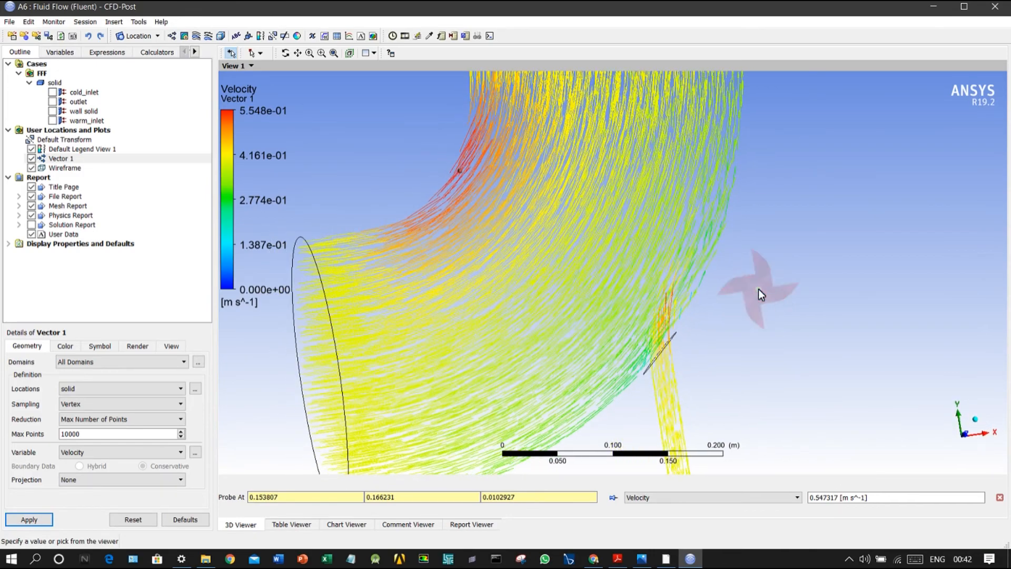
{"action": "middle_click_drag", "start_coordinate": [713, 325], "coordinate": [521, 399]}
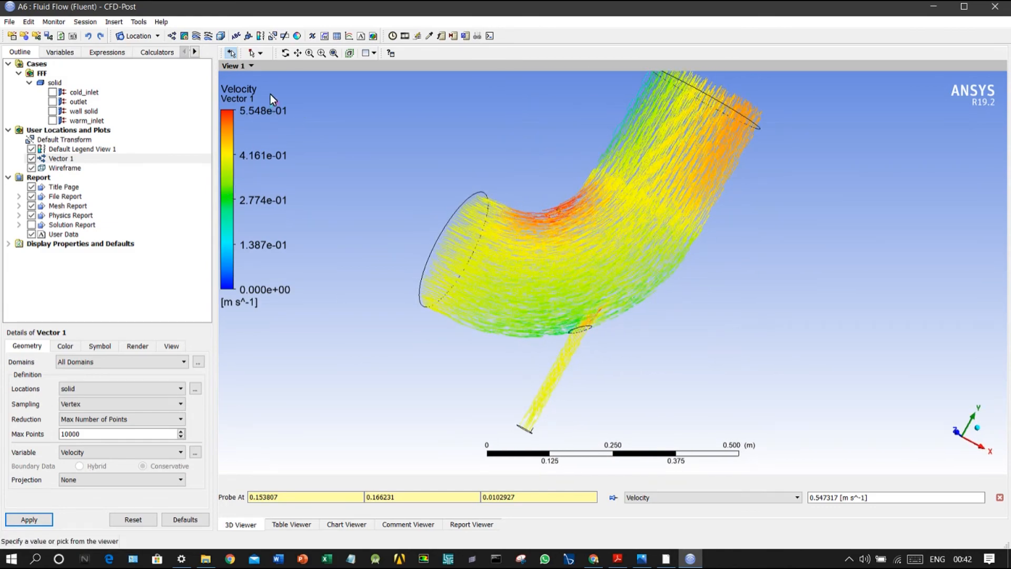
{"action": "left_click", "coordinate": [184, 36]}
{"action": "key", "text": "Return"}
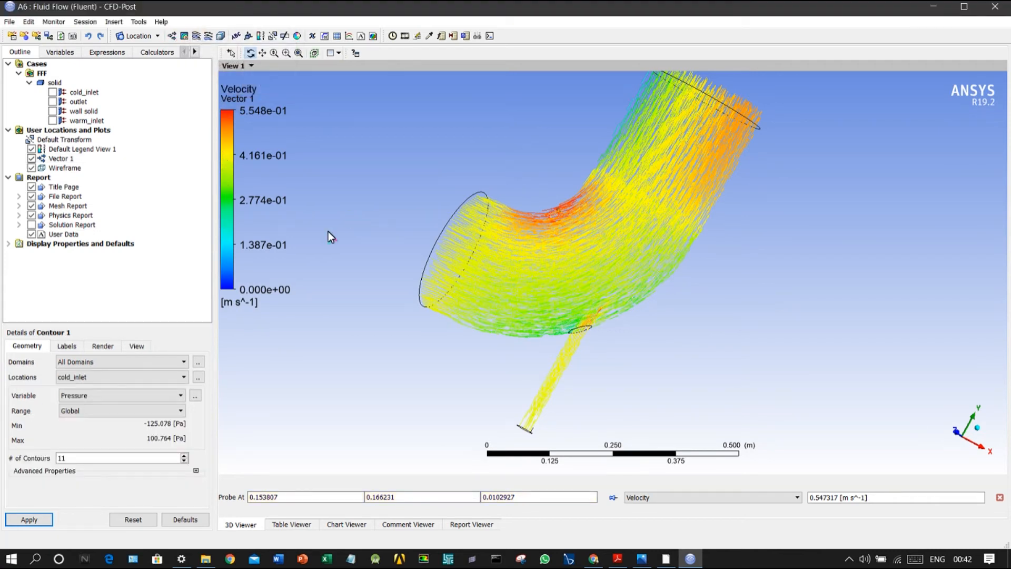
{"action": "left_click", "coordinate": [31, 520]}
{"action": "left_click", "coordinate": [80, 379]}
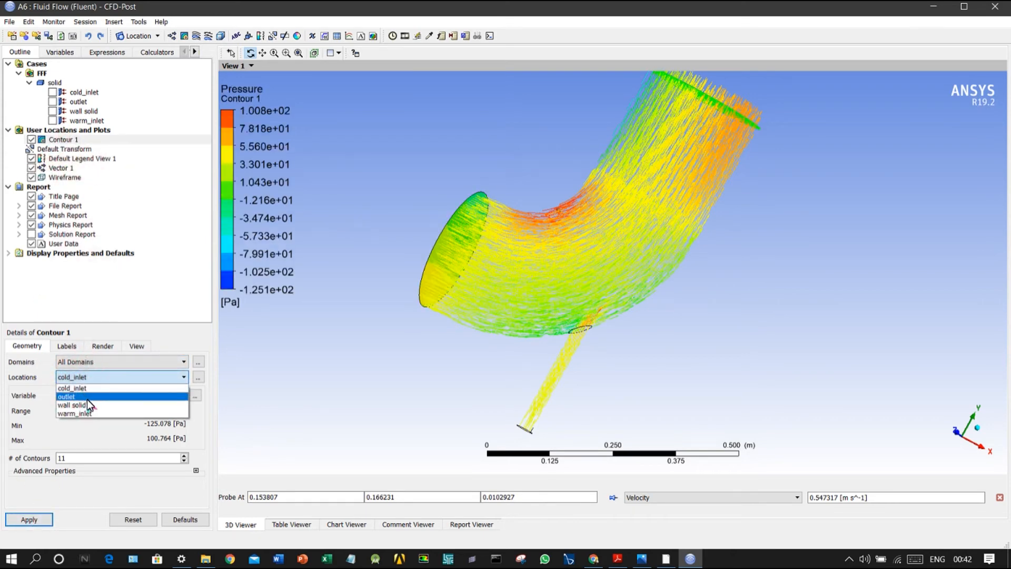
{"action": "left_click", "coordinate": [87, 403]}
{"action": "mouse_move", "coordinate": [350, 332]}
{"action": "left_mouse_down"}
{"action": "mouse_move", "coordinate": [395, 347]}
{"action": "mouse_move", "coordinate": [291, 298]}
{"action": "mouse_move", "coordinate": [205, 388]}
{"action": "mouse_move", "coordinate": [393, 289]}
{"action": "mouse_move", "coordinate": [300, 271]}
{"action": "mouse_move", "coordinate": [374, 235]}
{"action": "mouse_move", "coordinate": [447, 180]}
{"action": "mouse_move", "coordinate": [466, 207]}
{"action": "left_mouse_up"}
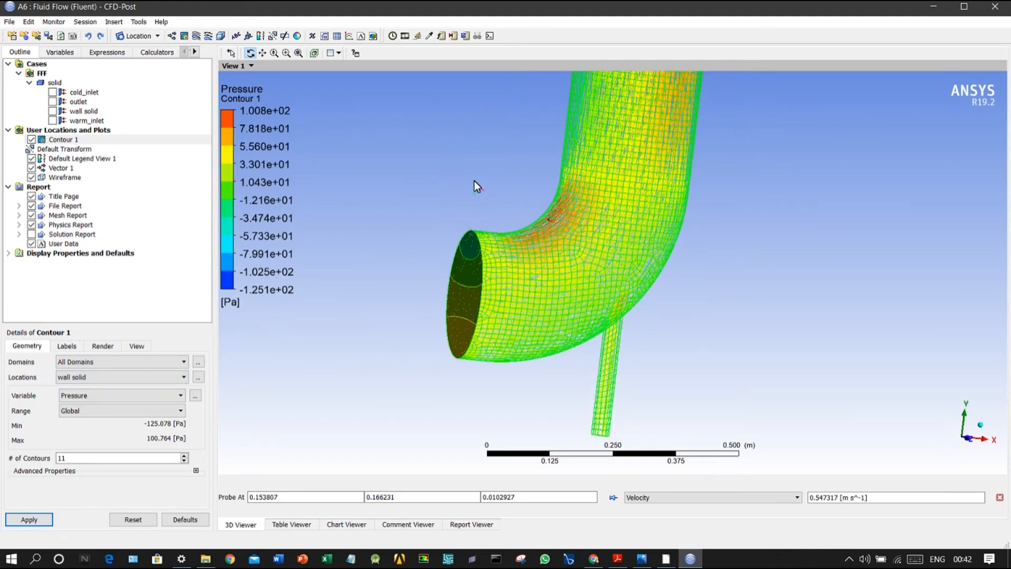
Insert a plane with the default name using the XY Plane method at Z 0.0 m, and apply it
{"action": "left_click", "coordinate": [146, 37]}
{"action": "left_click", "coordinate": [152, 93]}
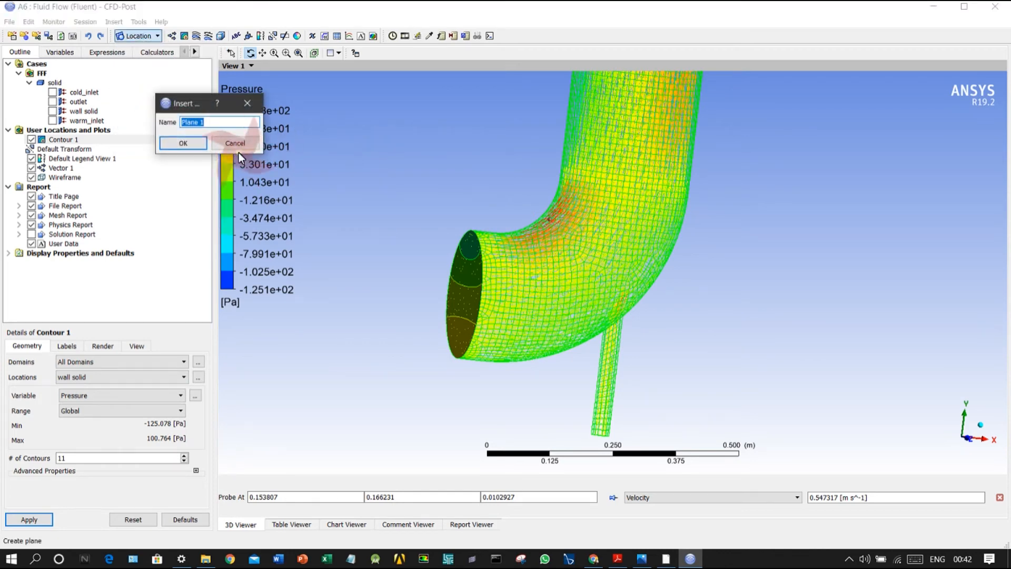
{"action": "left_click", "coordinate": [192, 146]}
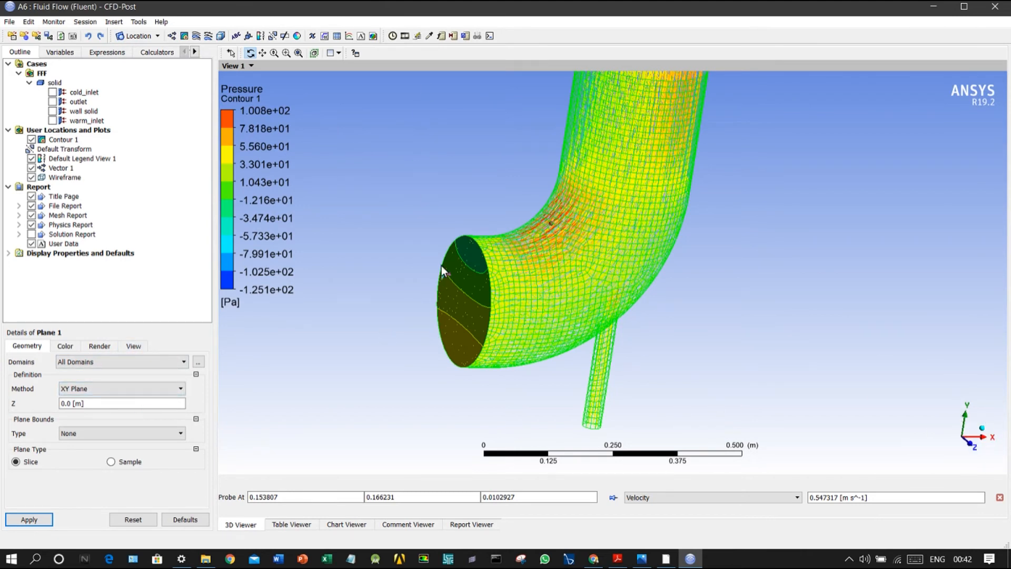
{"action": "left_click", "coordinate": [38, 516]}
{"action": "left_click_drag", "start_coordinate": [478, 305], "coordinate": [437, 279]}
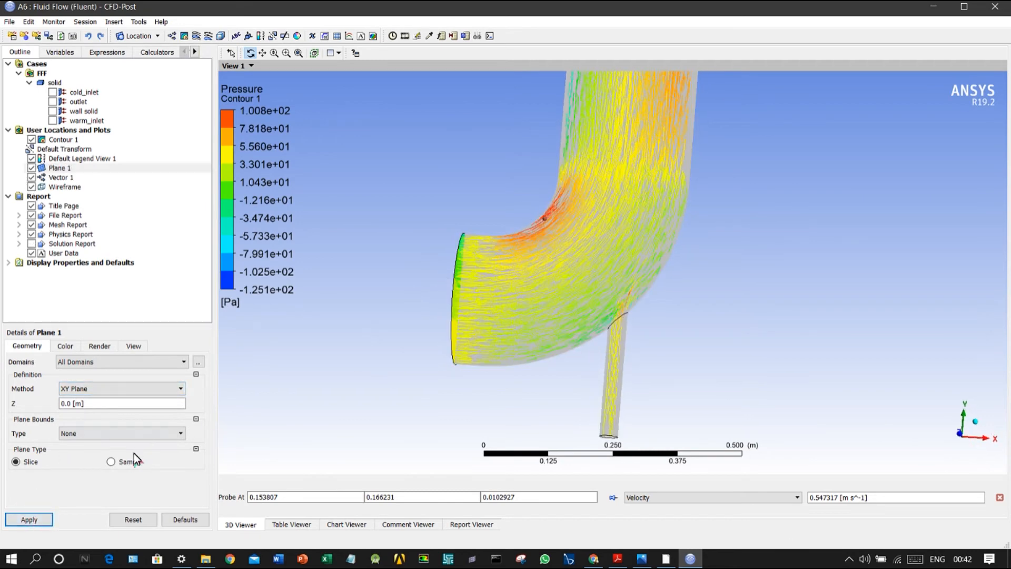
{"action": "left_click", "coordinate": [137, 435]}
{"action": "left_click", "coordinate": [129, 463]}
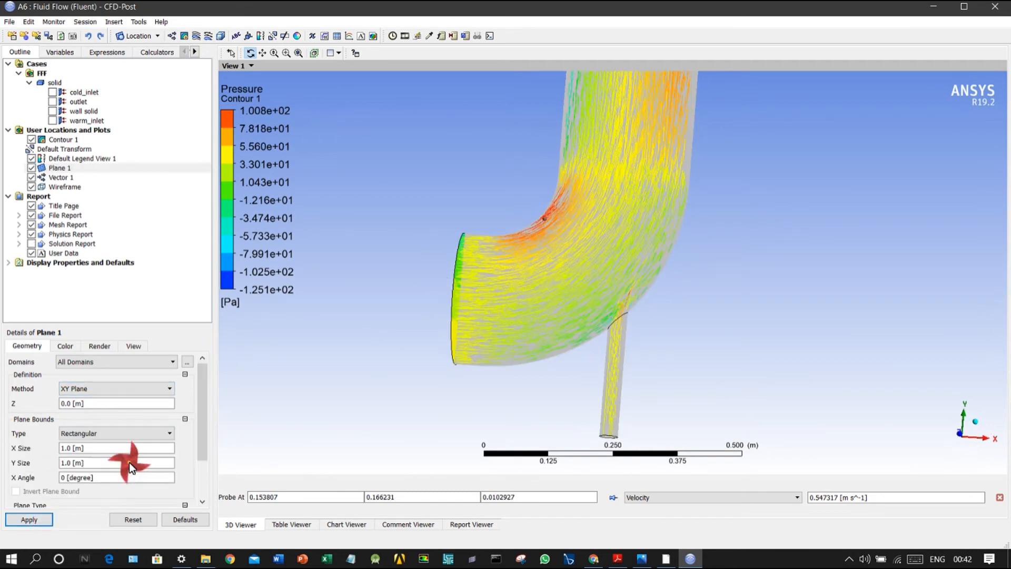
{"action": "left_click", "coordinate": [79, 388]}
{"action": "left_click", "coordinate": [90, 416]}
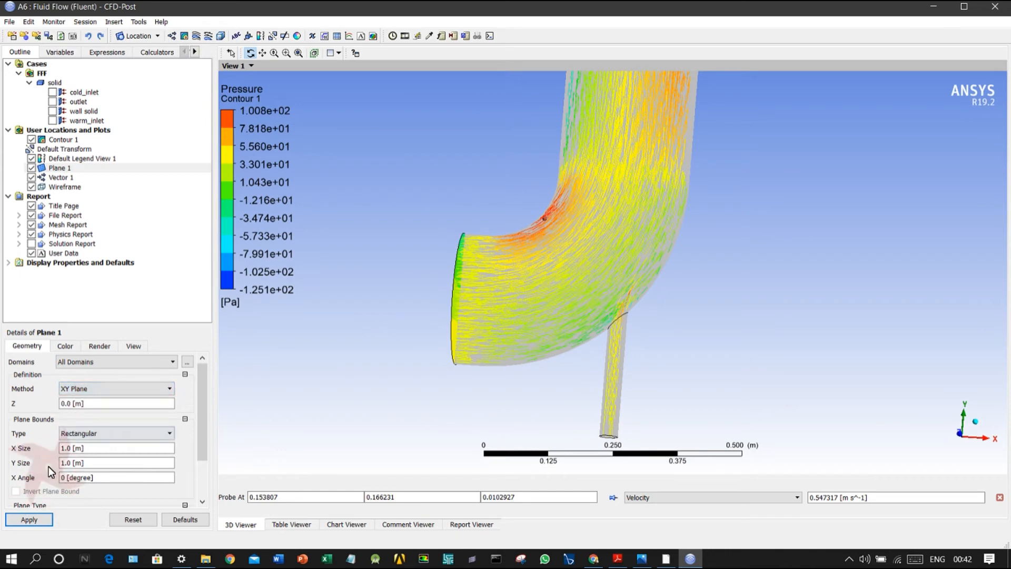
{"action": "scroll", "coordinate": [62, 466], "scroll_direction": "down", "scroll_amount": 3}
{"action": "left_click", "coordinate": [33, 463]}
Hide the vector plot, the pressure contour and the wireframe so only Plane 1 is displayed
{"action": "left_click_drag", "start_coordinate": [360, 346], "coordinate": [539, 228]}
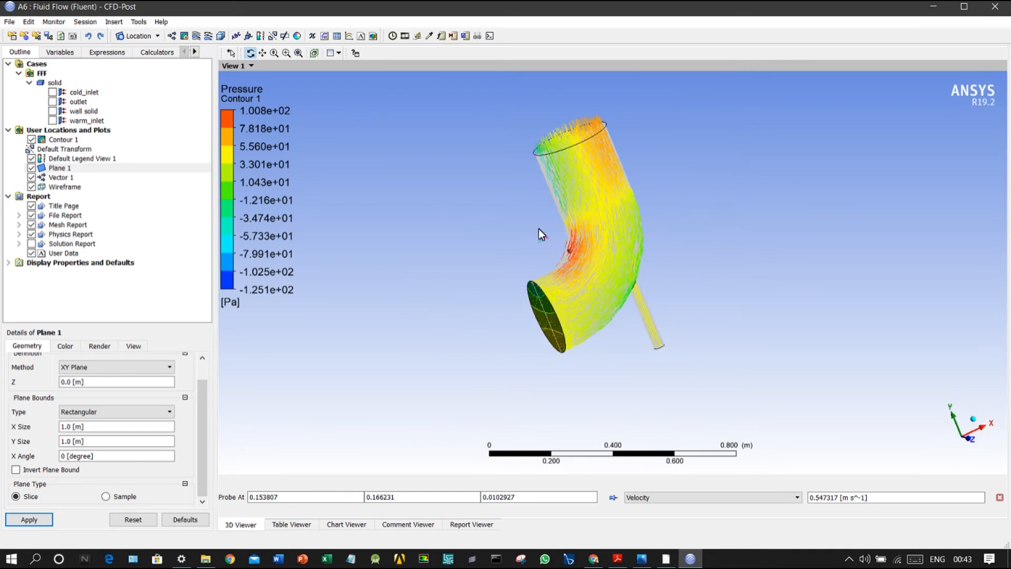
{"action": "left_click", "coordinate": [32, 177]}
{"action": "left_click", "coordinate": [33, 141]}
{"action": "left_click_drag", "start_coordinate": [462, 192], "coordinate": [532, 224]}
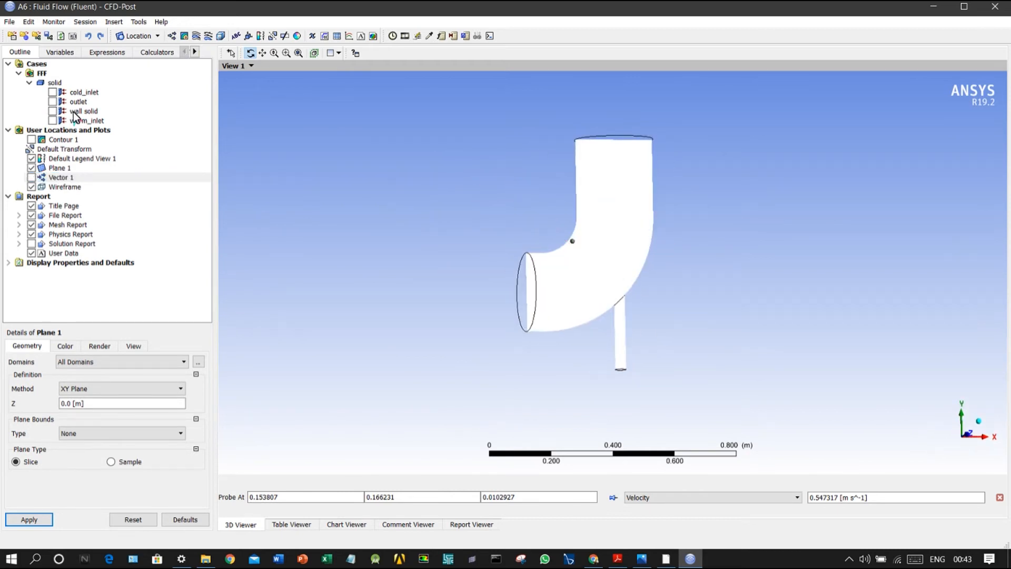
{"action": "left_click", "coordinate": [32, 187]}
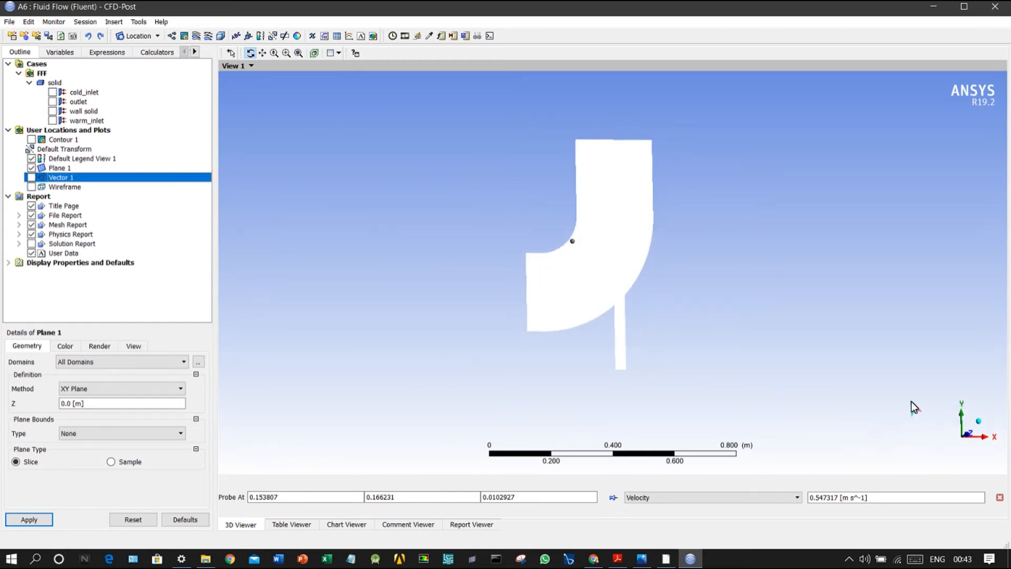
Orient the view along the Z axis to face the plane, and close the probe
{"action": "left_click_drag", "start_coordinate": [893, 382], "coordinate": [894, 413]}
{"action": "left_click", "coordinate": [968, 448]}
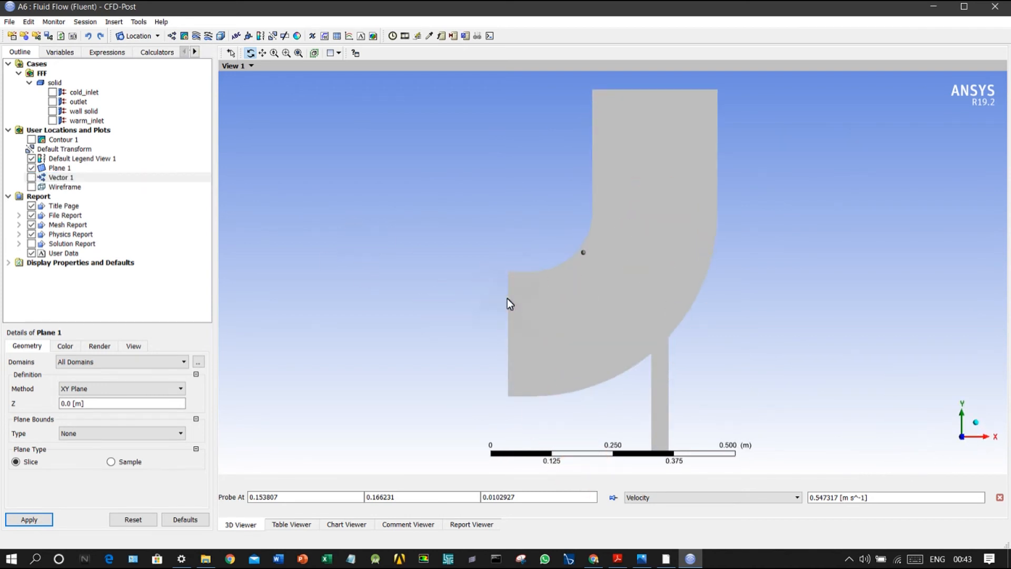
{"action": "left_click", "coordinate": [1000, 497]}
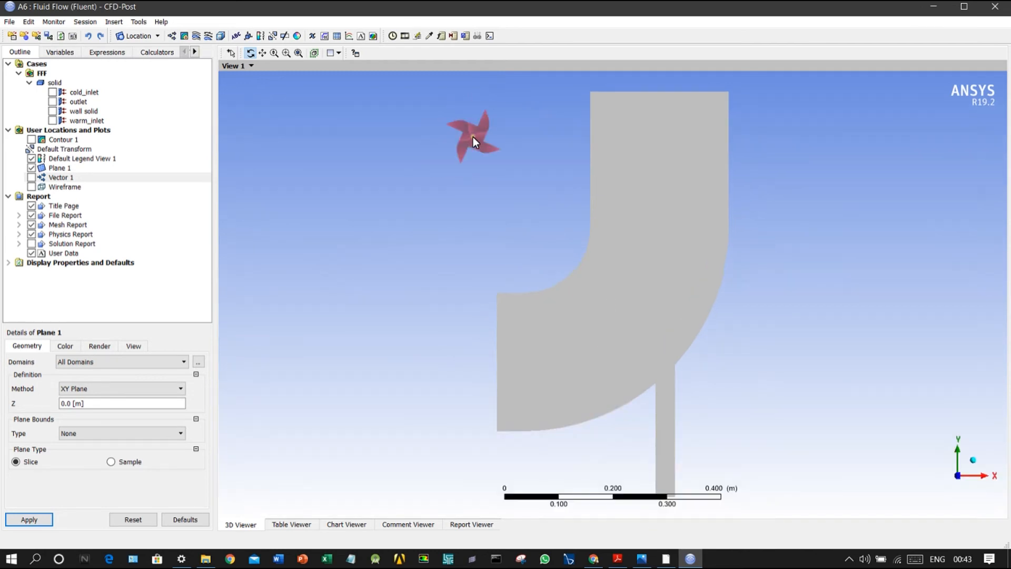
Insert a second contour plot with the default name on Plane 1, showing Temperature with 100 contours, and apply it
{"action": "left_click", "coordinate": [184, 36]}
{"action": "left_click", "coordinate": [200, 89]}
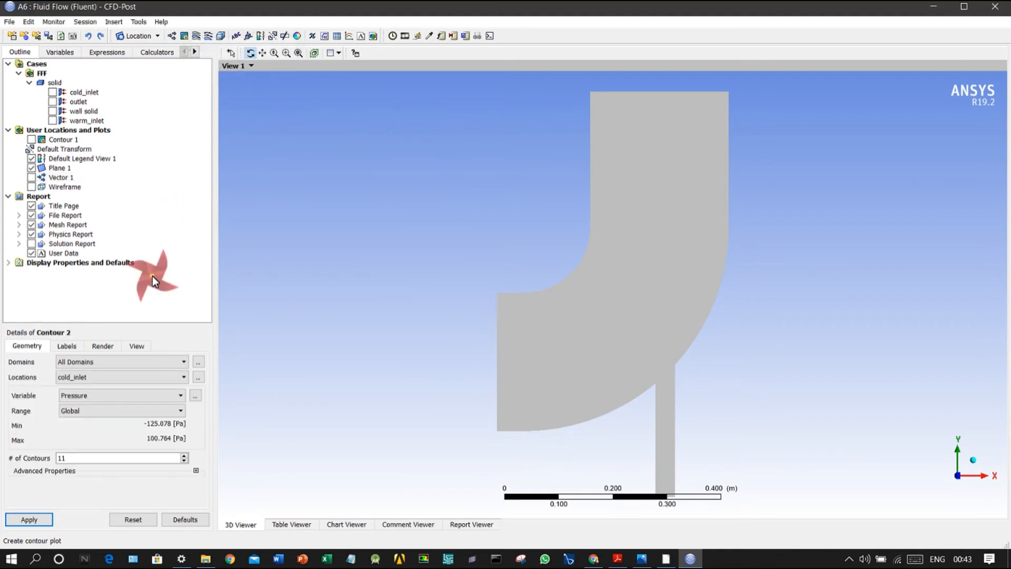
{"action": "left_click", "coordinate": [78, 376]}
{"action": "left_click", "coordinate": [89, 417]}
{"action": "left_click", "coordinate": [132, 396]}
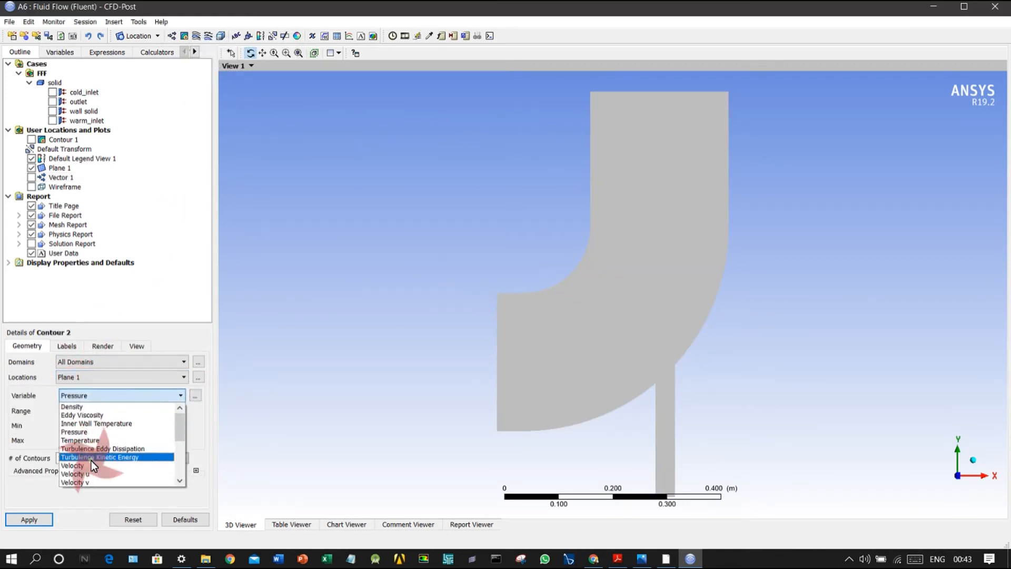
{"action": "left_click", "coordinate": [84, 441]}
{"action": "left_click", "coordinate": [79, 459]}
{"action": "key", "text": "BackSpace"}
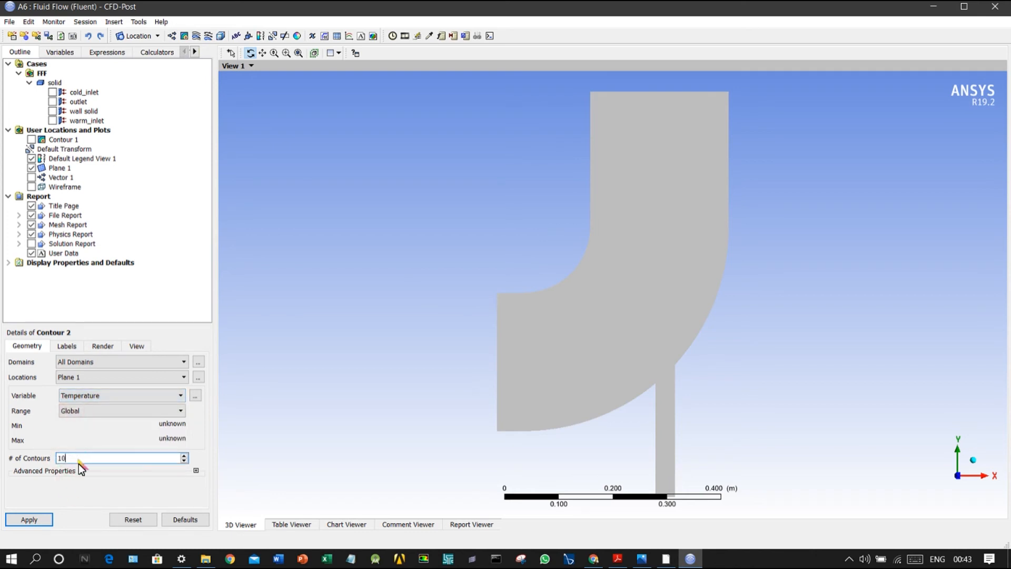
{"action": "left_click", "coordinate": [30, 520]}
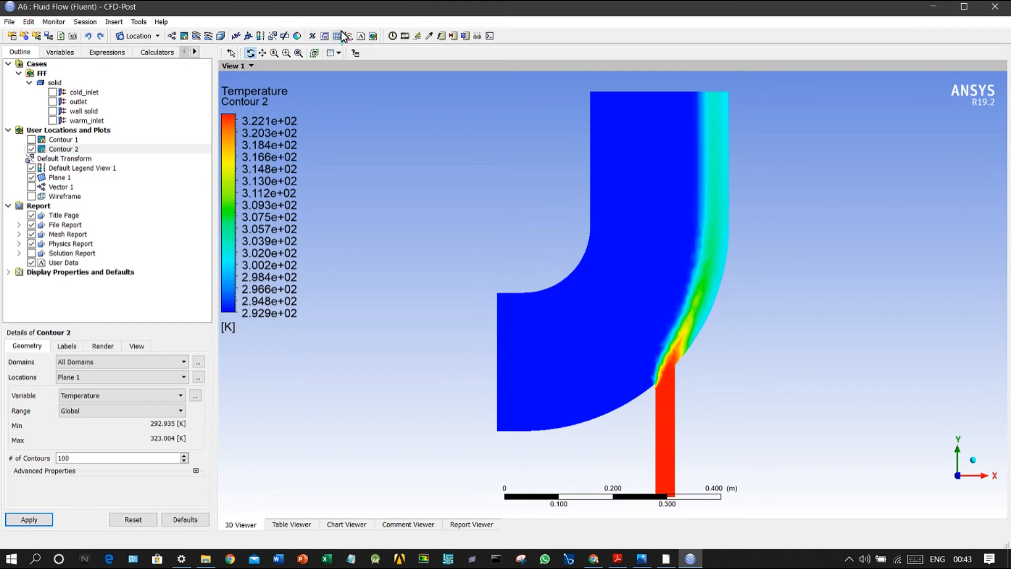
Probe the Temperature on the contour where the warm inlet pipe joins the elbow
{"action": "left_click", "coordinate": [428, 36]}
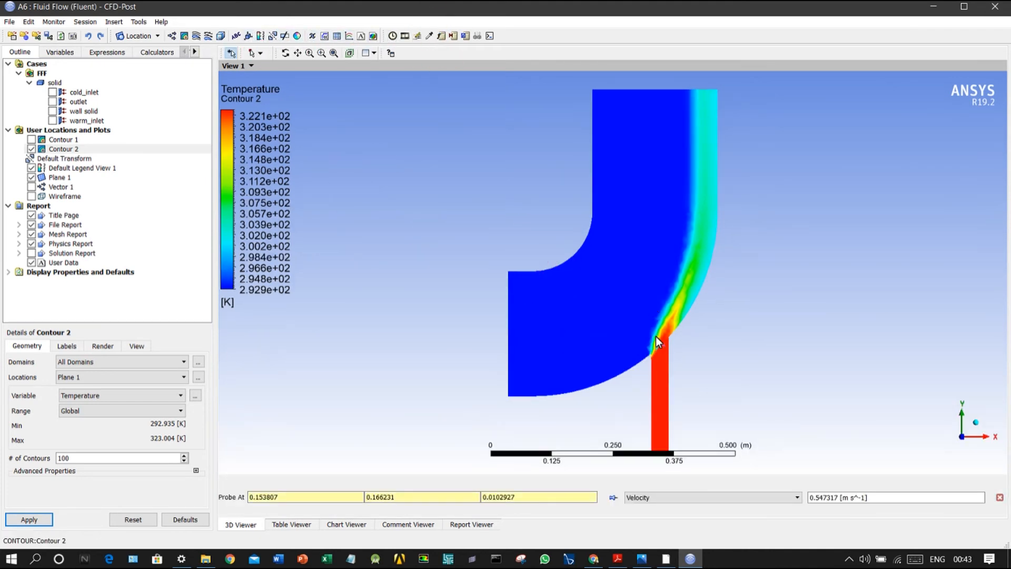
{"action": "left_click", "coordinate": [668, 321]}
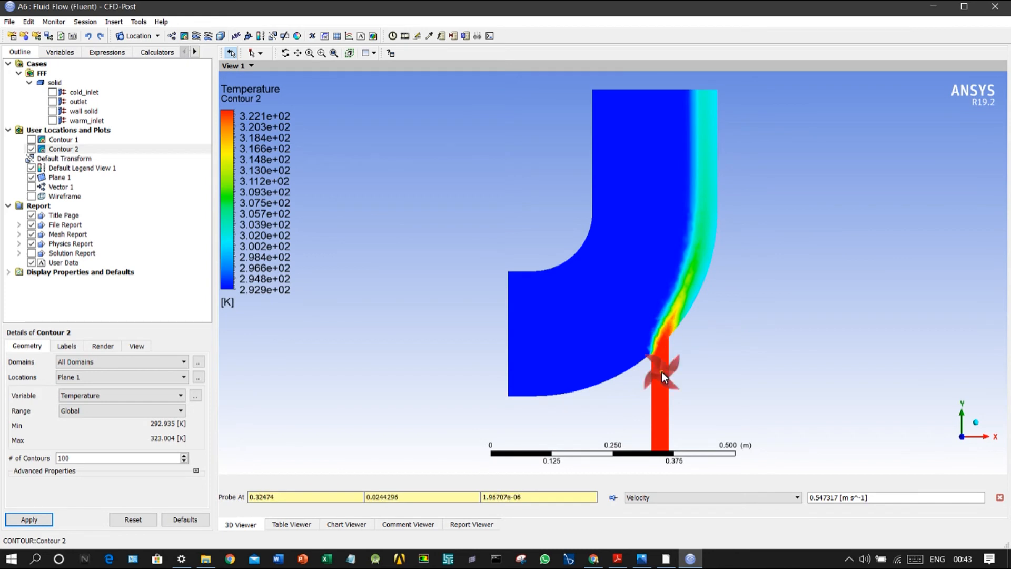
{"action": "left_click", "coordinate": [658, 341]}
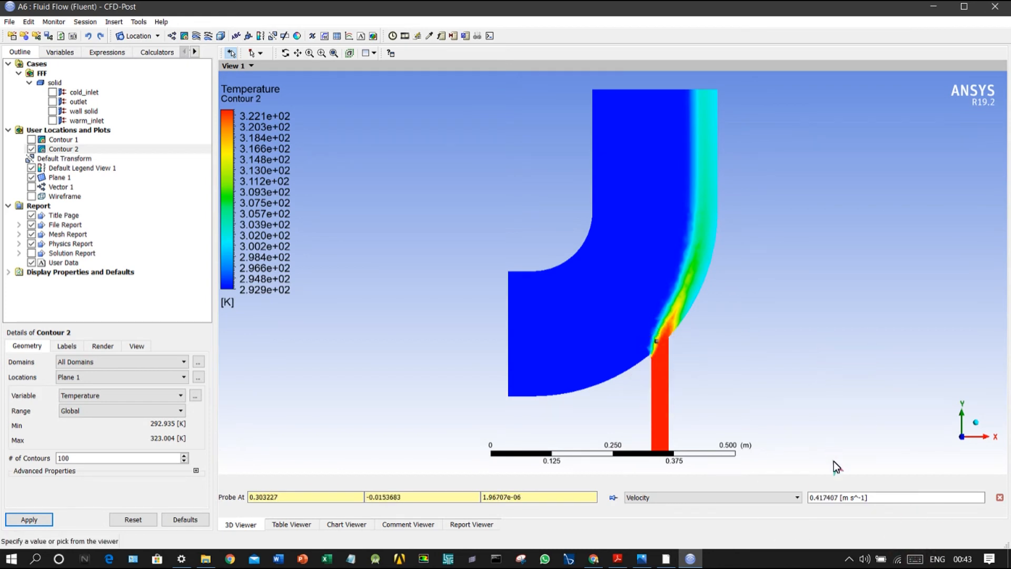
{"action": "left_click", "coordinate": [653, 497]}
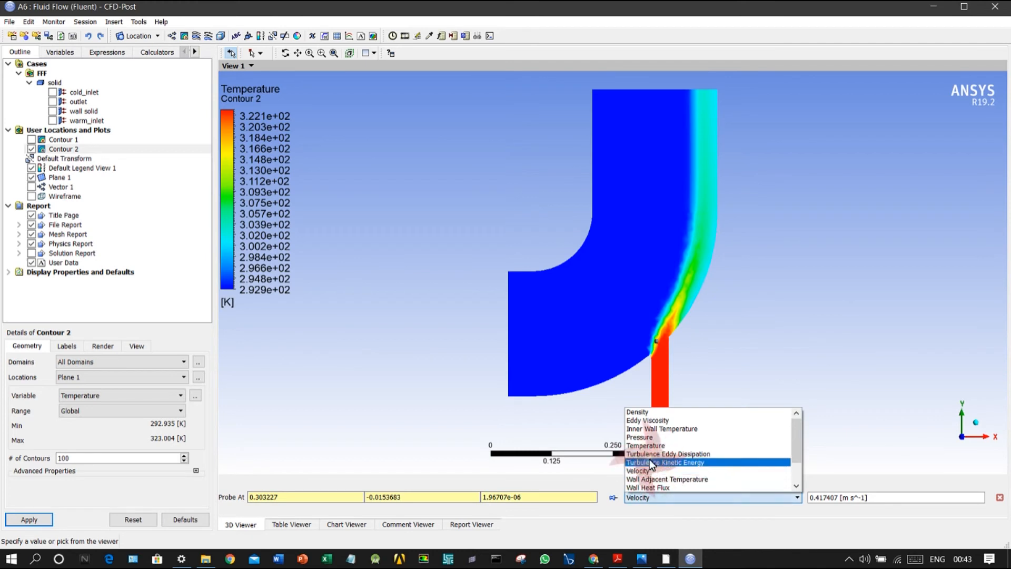
{"action": "left_click", "coordinate": [646, 446]}
{"action": "double_click", "coordinate": [818, 497]}
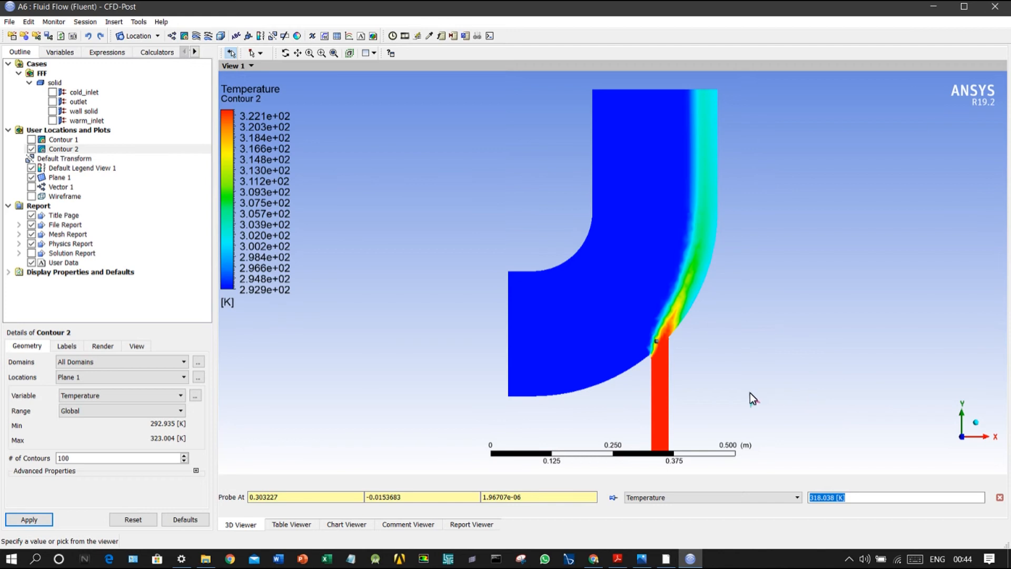
Probe the Temperature on the contour in the cold stream and at the outlet end of the warm band
{"action": "left_click", "coordinate": [591, 183]}
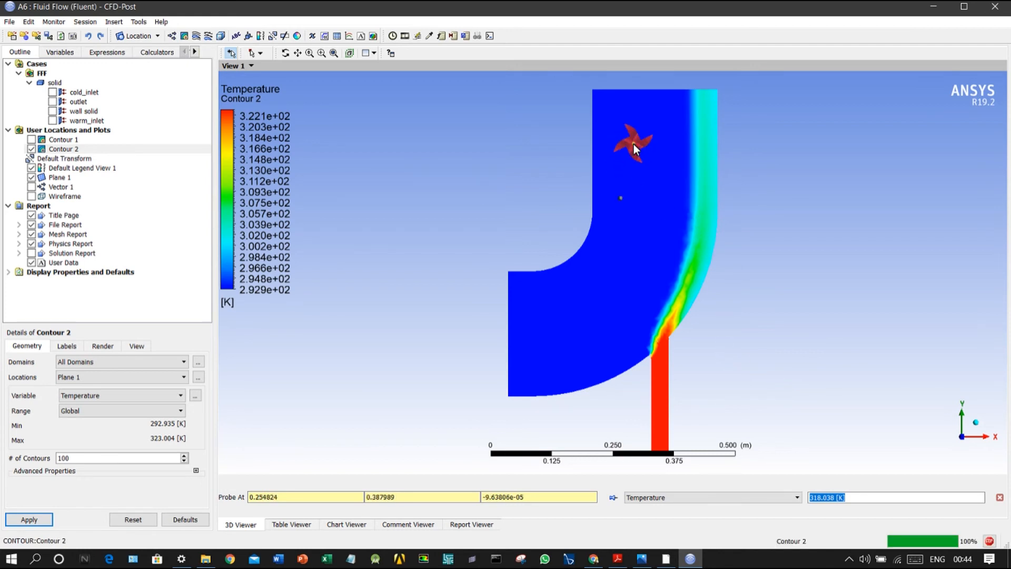
{"action": "left_click", "coordinate": [553, 287]}
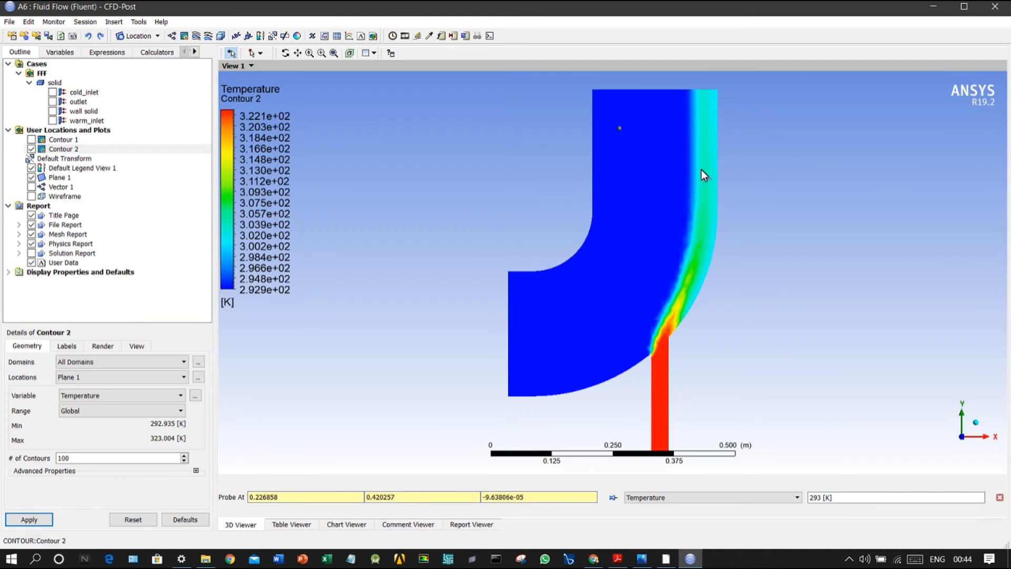
{"action": "left_click", "coordinate": [704, 90]}
Insert a streamline plot with the default name, starting from both cold_inlet and warm_inlet
{"action": "left_click", "coordinate": [195, 37]}
{"action": "left_click", "coordinate": [220, 83]}
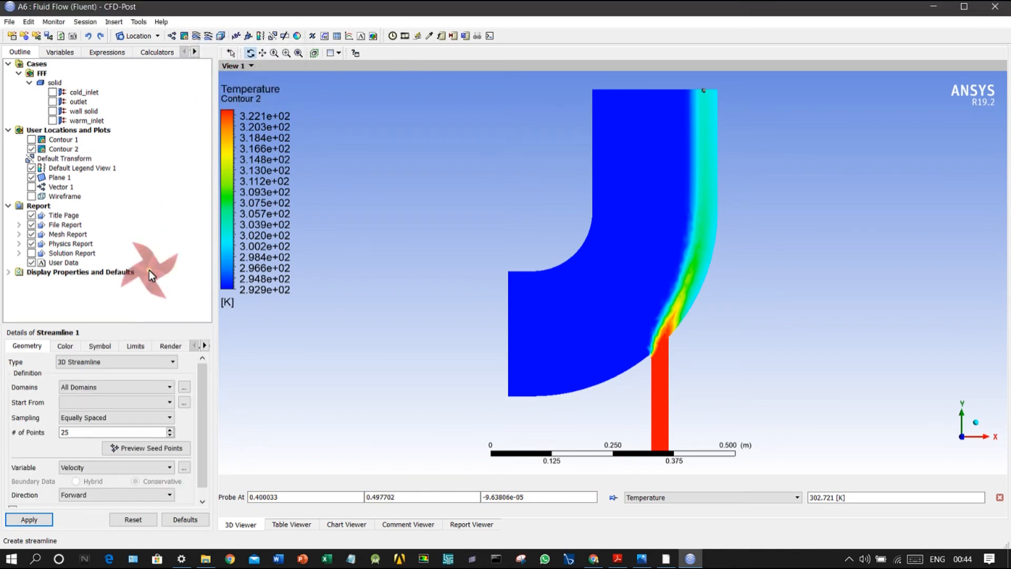
{"action": "left_click", "coordinate": [108, 417]}
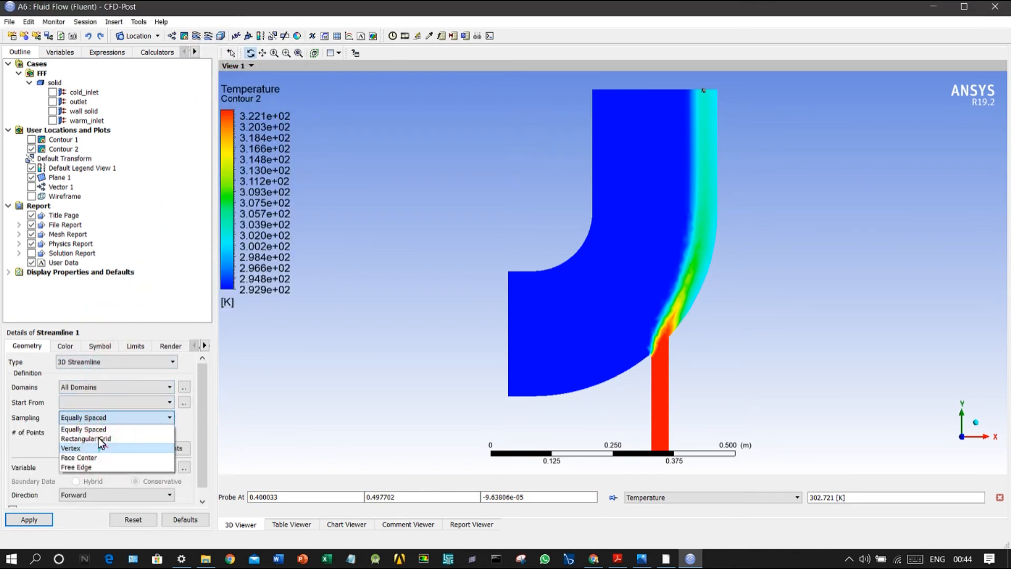
{"action": "left_click", "coordinate": [93, 405]}
{"action": "left_click", "coordinate": [93, 404]}
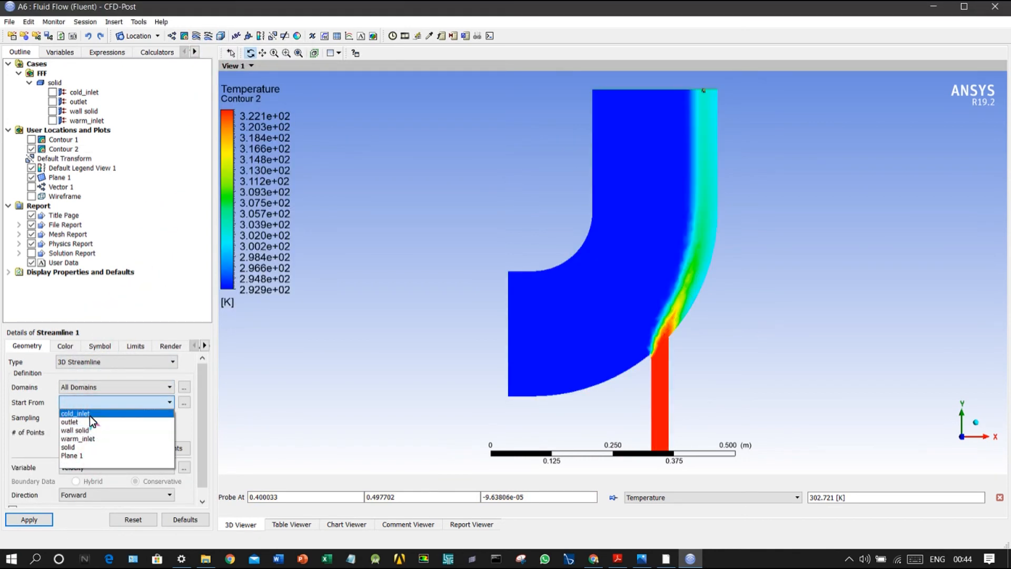
{"action": "left_click", "coordinate": [90, 414]}
{"action": "left_click", "coordinate": [105, 403]}
{"action": "left_click", "coordinate": [126, 402]}
{"action": "left_click", "coordinate": [184, 403]}
{"action": "left_click", "coordinate": [508, 153]}
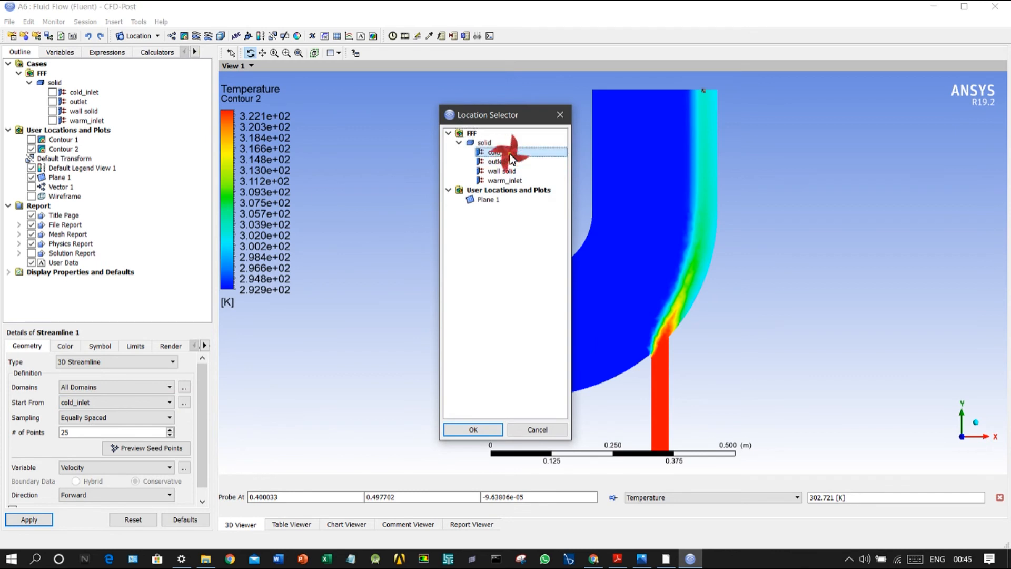
{"action": "left_click", "coordinate": [504, 181], "text": "ctrl"}
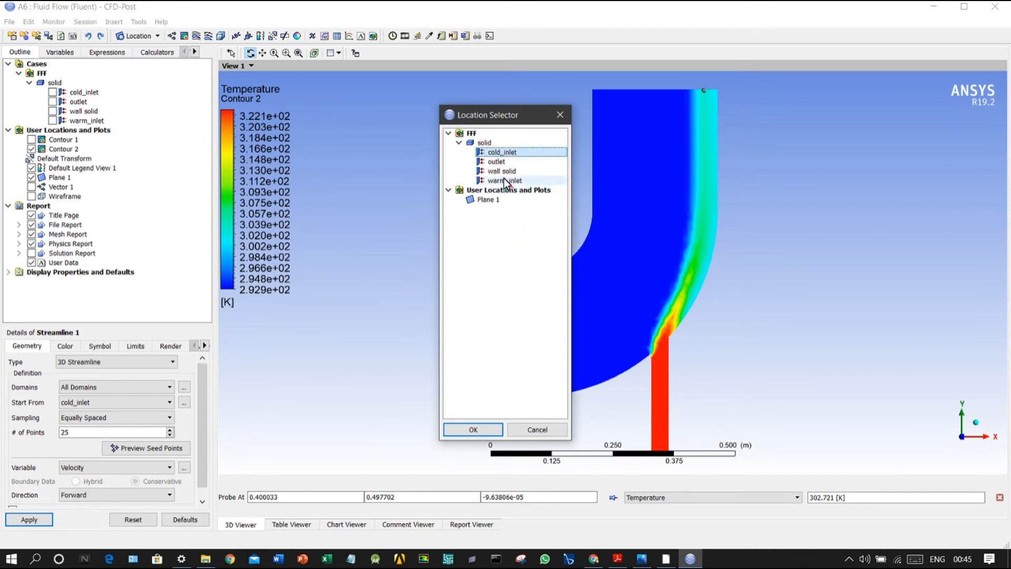
{"action": "left_click", "coordinate": [473, 431]}
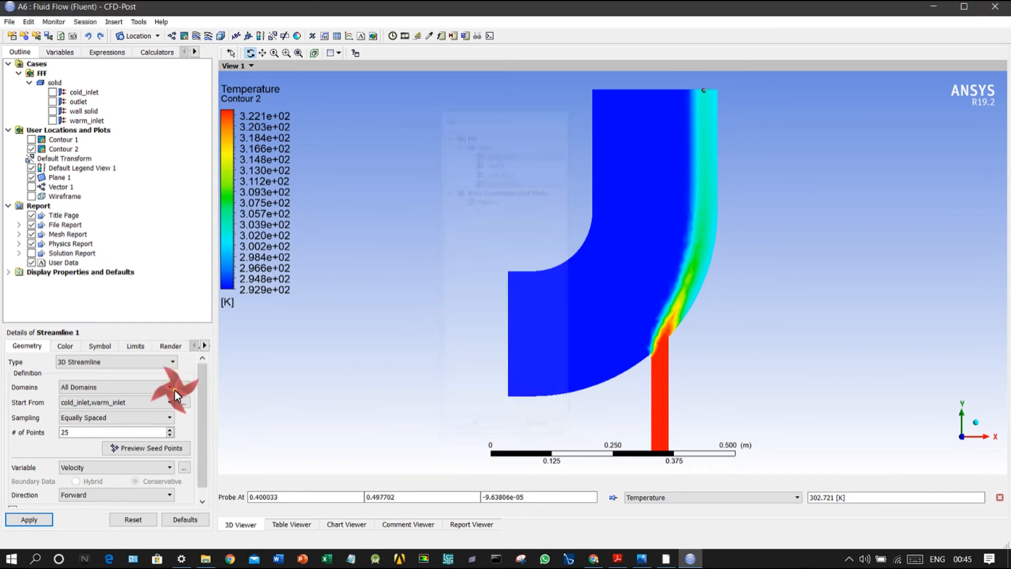
Set the streamline plot's number of points to 100 with equally spaced sampling, and apply it
{"action": "double_click", "coordinate": [93, 432]}
{"action": "type", "text": "100"}
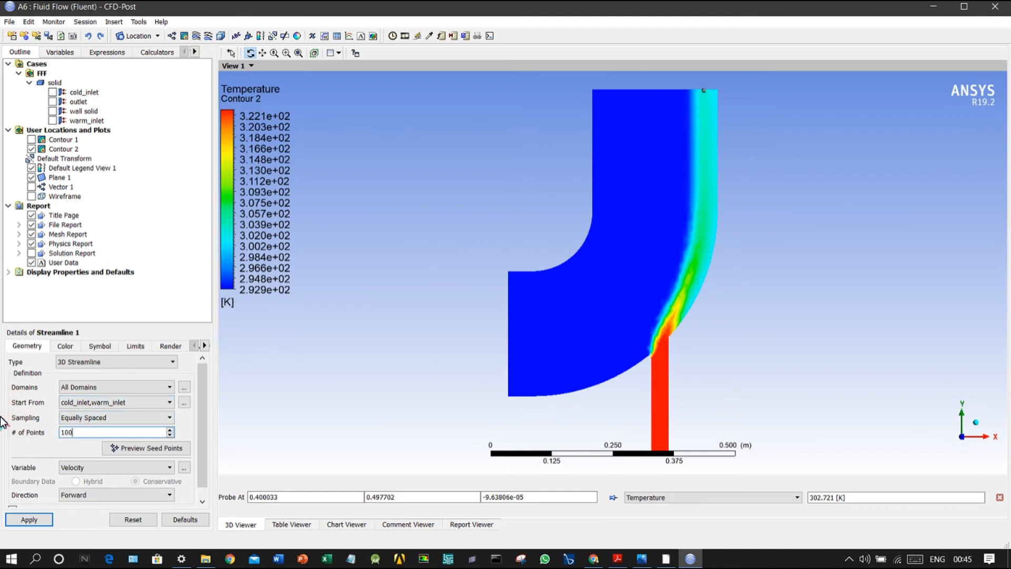
{"action": "left_click", "coordinate": [29, 519]}
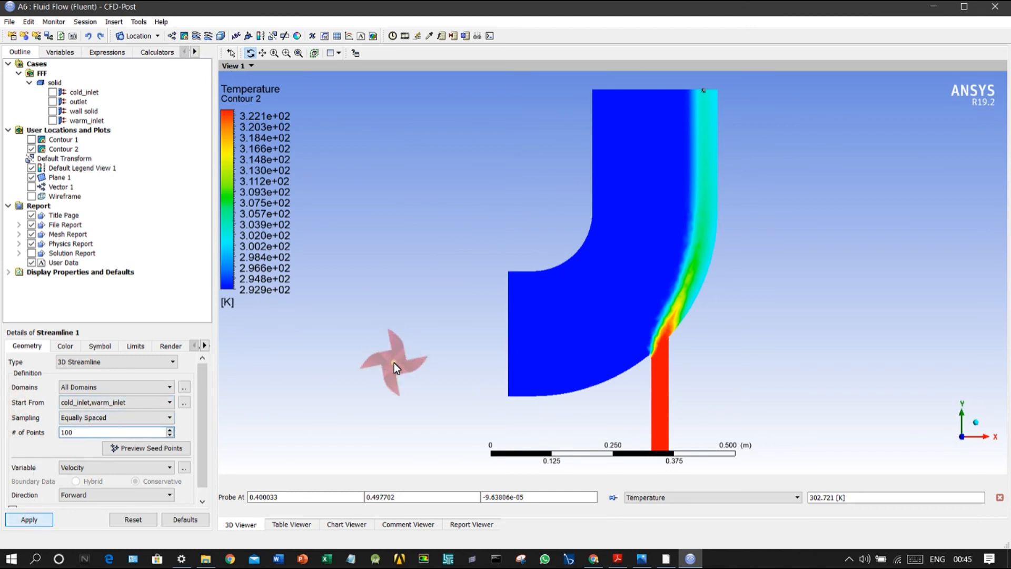
Hide the temperature contour and Plane 1 so only the streamlines are displayed
{"action": "left_click_drag", "start_coordinate": [472, 330], "coordinate": [453, 222]}
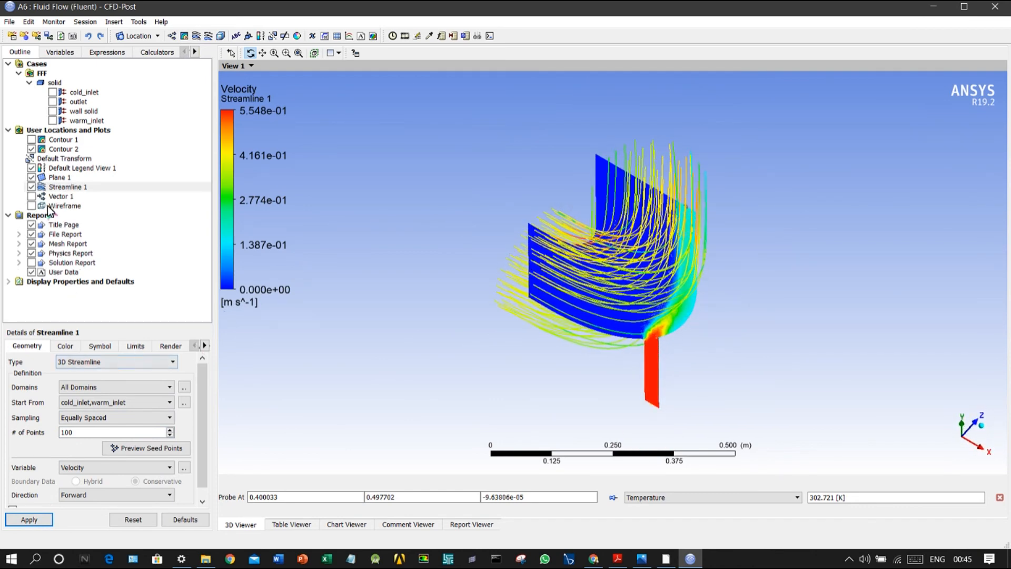
{"action": "left_click", "coordinate": [31, 149]}
{"action": "left_click_drag", "start_coordinate": [579, 299], "coordinate": [576, 333]}
{"action": "left_click_drag", "start_coordinate": [582, 391], "coordinate": [657, 367]}
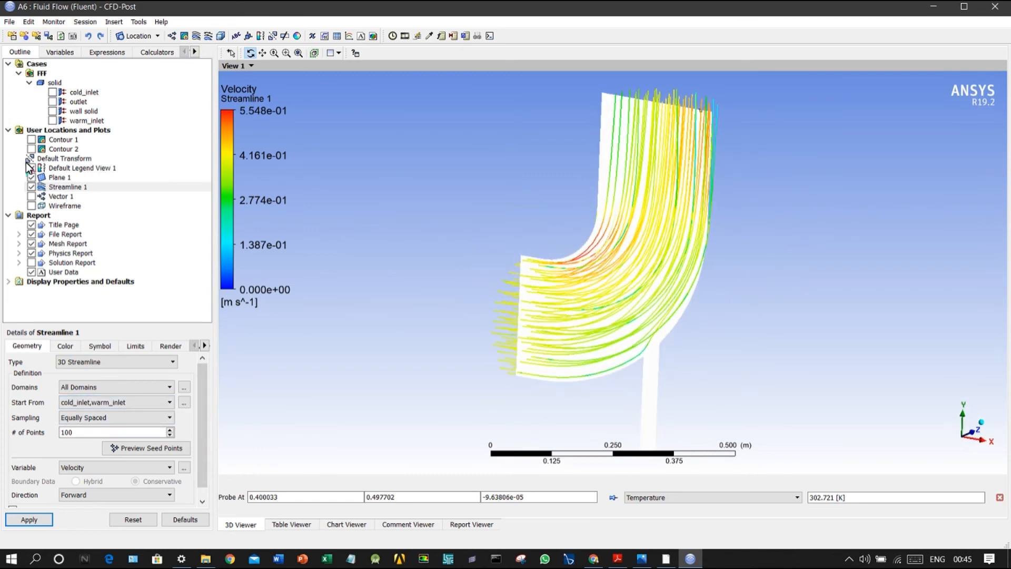
{"action": "left_click", "coordinate": [31, 177]}
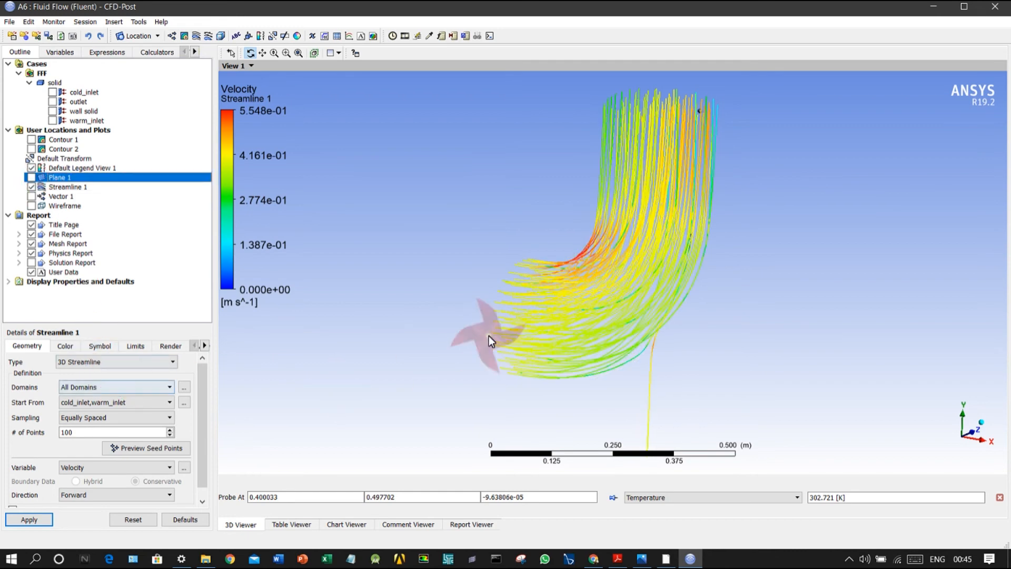
{"action": "left_click_drag", "start_coordinate": [489, 342], "coordinate": [506, 337]}
Increase the streamlines to 1000 points, apply the change, and close the probe
{"action": "left_click", "coordinate": [79, 432]}
{"action": "type", "text": "0"}
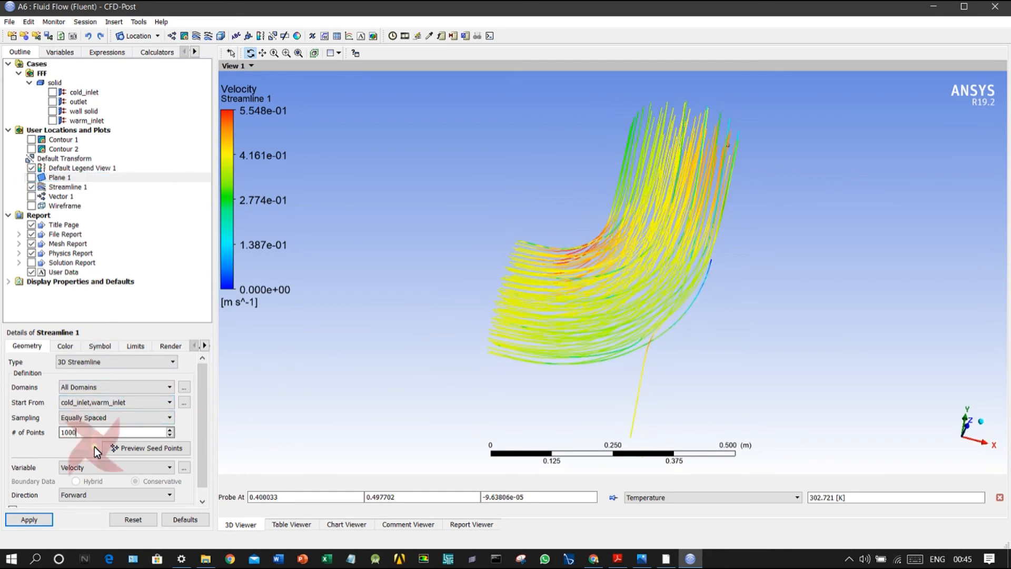
{"action": "left_click", "coordinate": [77, 514]}
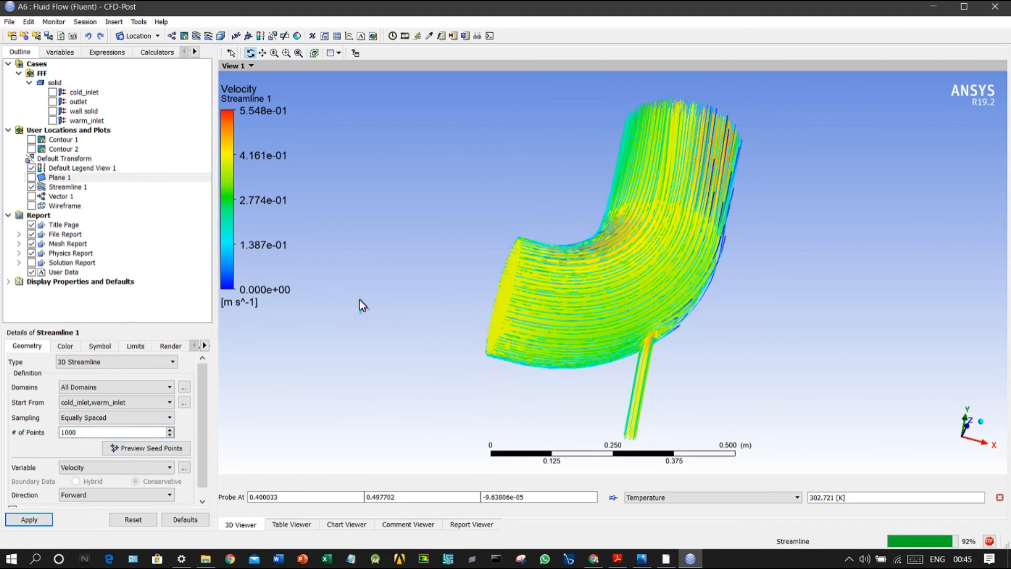
{"action": "left_click_drag", "start_coordinate": [456, 296], "coordinate": [451, 405]}
{"action": "left_click", "coordinate": [999, 497]}
{"action": "left_click", "coordinate": [709, 299]}
{"action": "left_click_drag", "start_coordinate": [642, 274], "coordinate": [452, 134]}
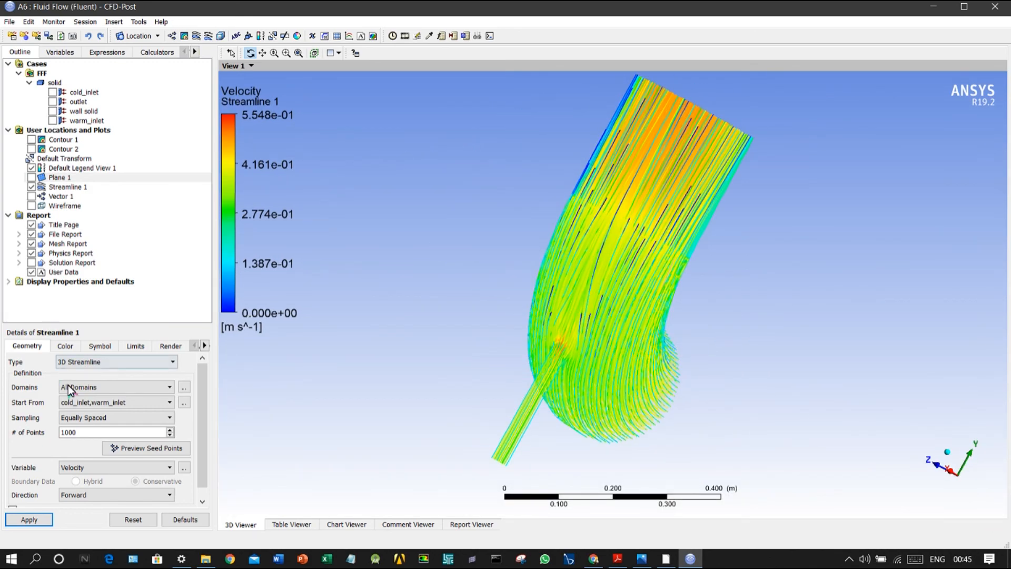
{"action": "left_click", "coordinate": [88, 469]}
{"action": "left_click", "coordinate": [89, 487]}
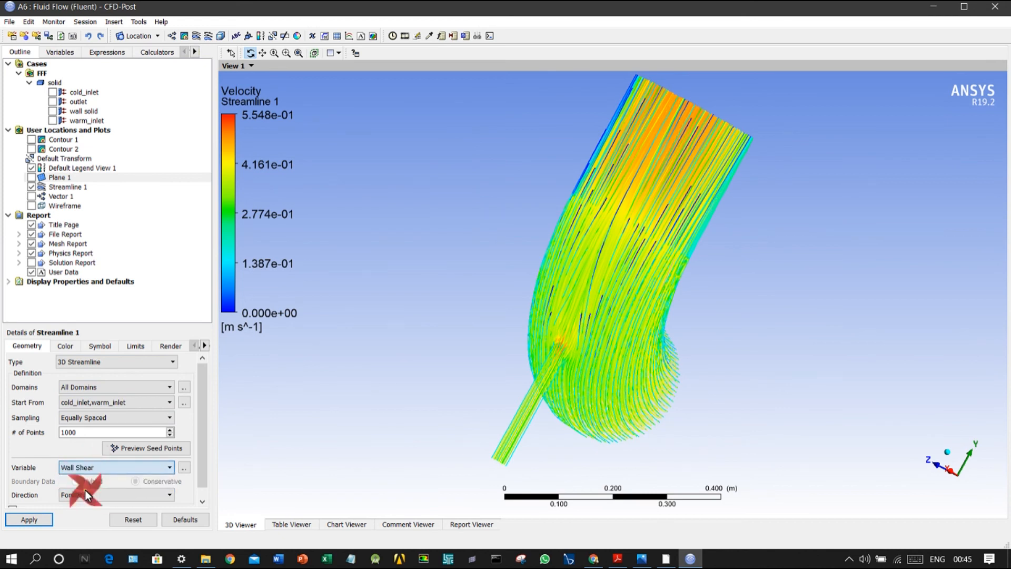
{"action": "left_click", "coordinate": [72, 467]}
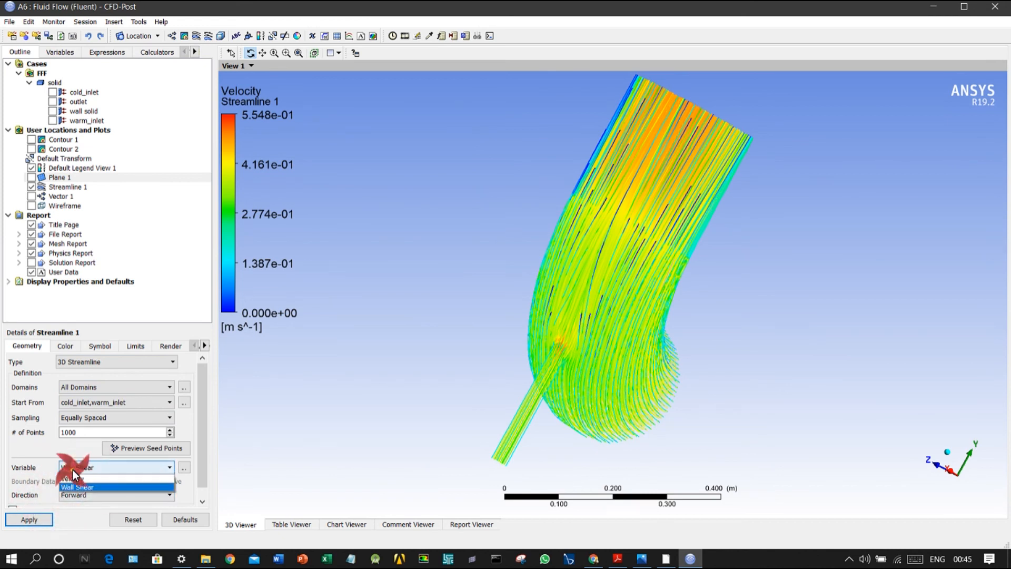
{"action": "left_click", "coordinate": [76, 476]}
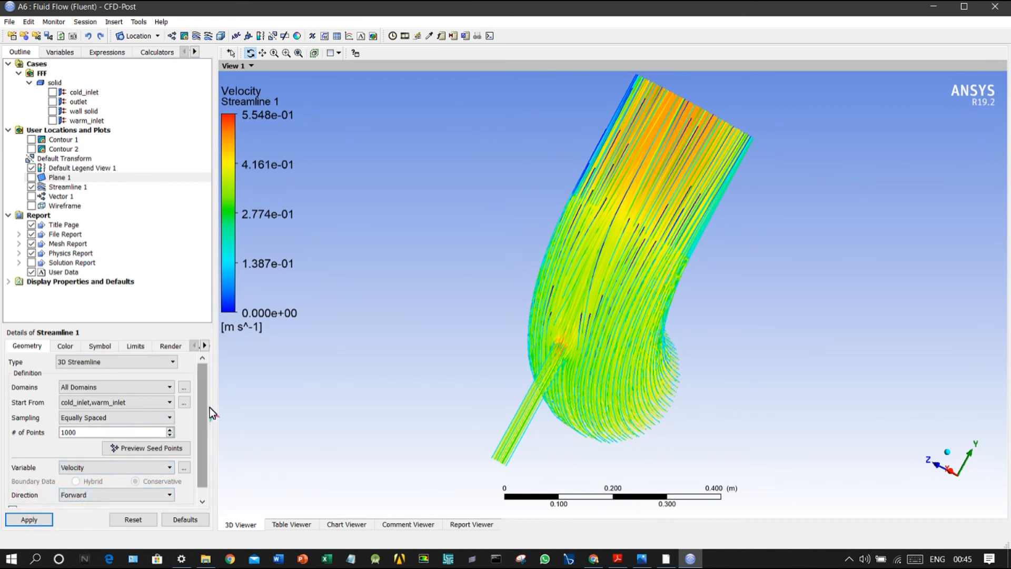
Insert a volume rendering with the default name showing Temperature, apply it, and hide the streamlines
{"action": "left_click_drag", "start_coordinate": [203, 421], "coordinate": [196, 461]}
{"action": "left_click_drag", "start_coordinate": [416, 363], "coordinate": [411, 153]}
{"action": "left_click", "coordinate": [220, 37]}
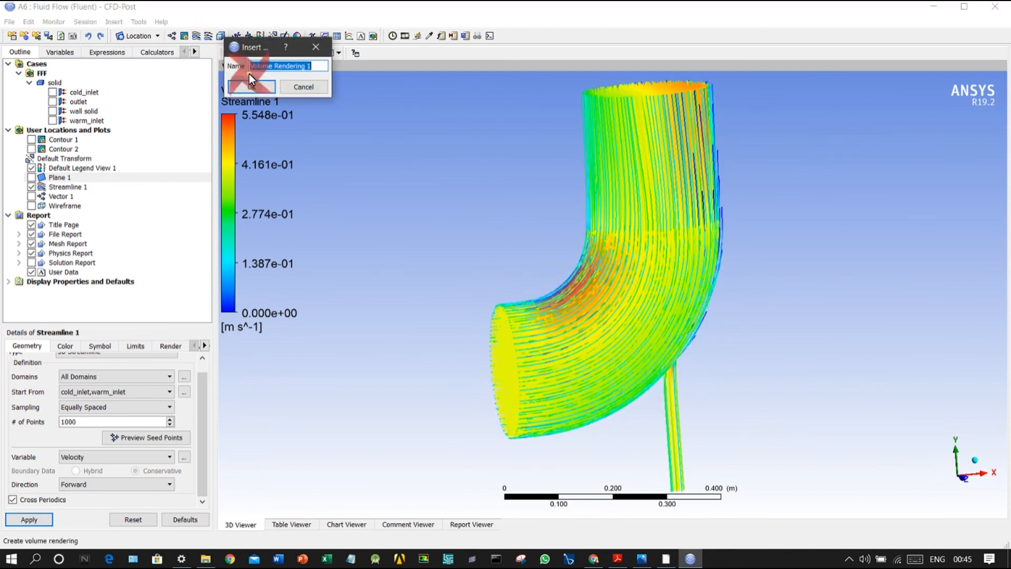
{"action": "left_click", "coordinate": [257, 89]}
{"action": "left_click", "coordinate": [128, 388]}
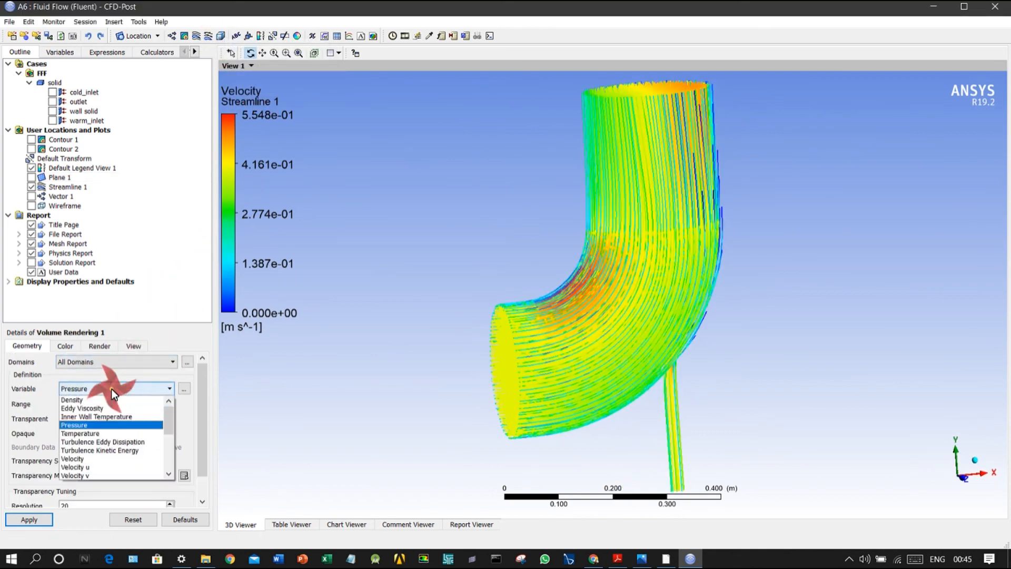
{"action": "left_click", "coordinate": [109, 429]}
{"action": "scroll", "coordinate": [105, 423], "scroll_direction": "down", "scroll_amount": 1}
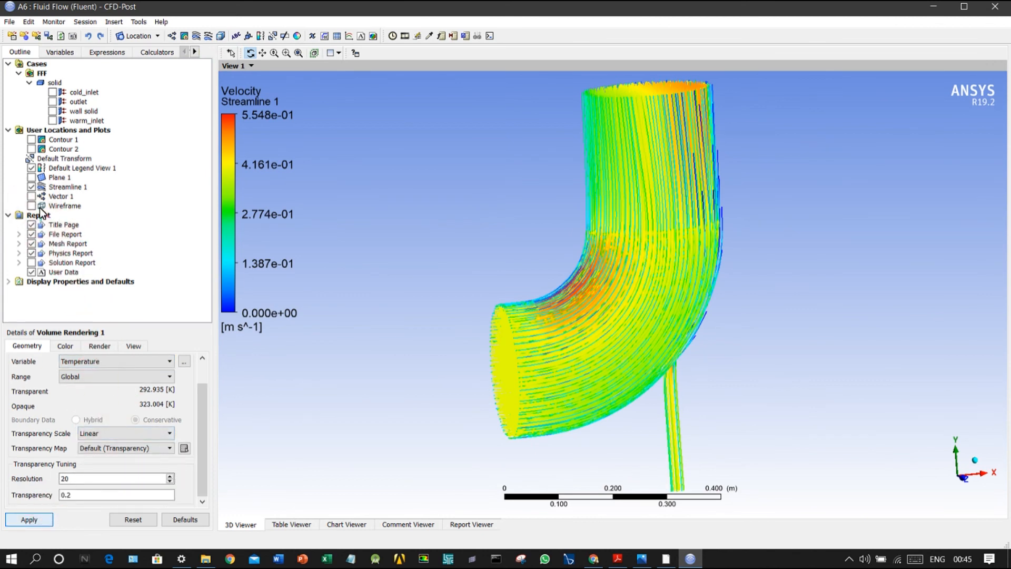
{"action": "left_click", "coordinate": [32, 197]}
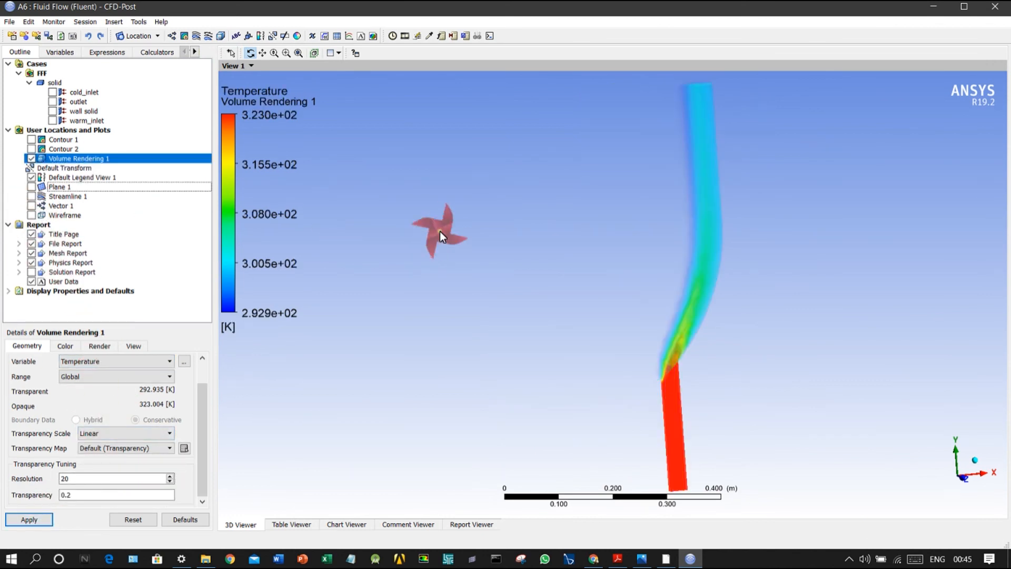
{"action": "left_click_drag", "start_coordinate": [420, 232], "coordinate": [540, 300]}
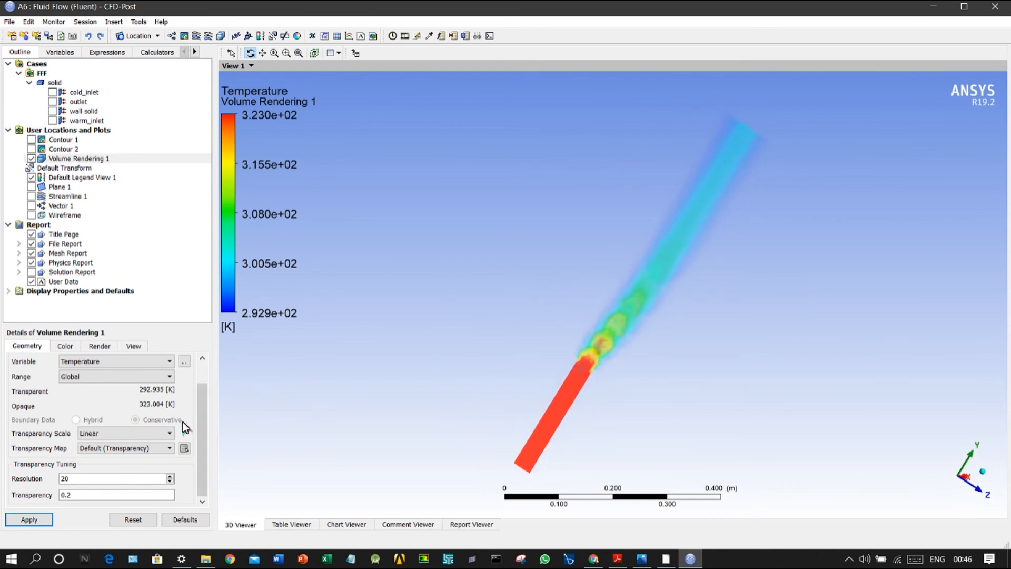
Try transparency values of 0.517 and 0.845 on the temperature volume rendering
{"action": "scroll", "coordinate": [122, 396], "scroll_direction": "up", "scroll_amount": 2}
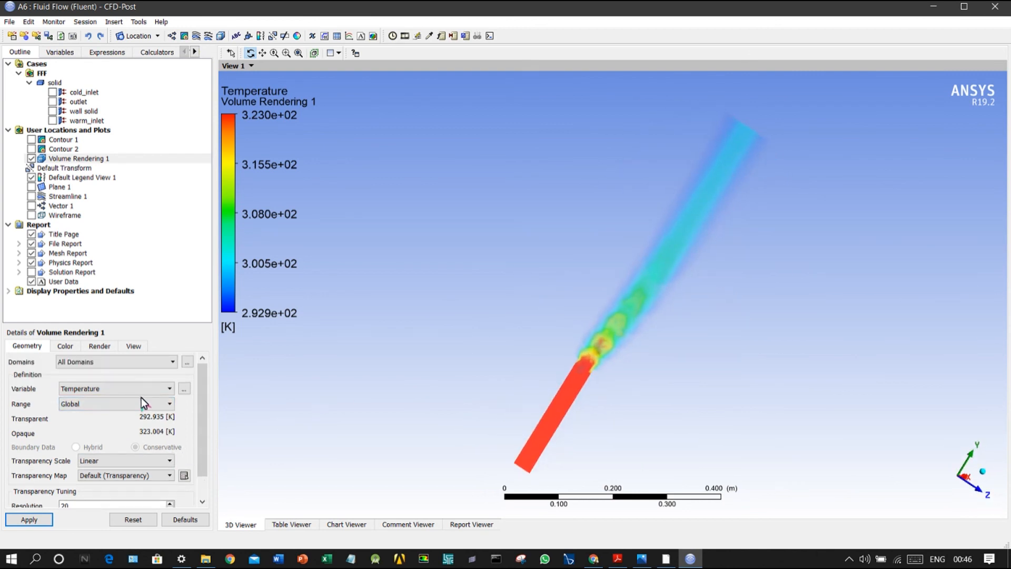
{"action": "scroll", "coordinate": [141, 397], "scroll_direction": "down", "scroll_amount": 2}
{"action": "left_click", "coordinate": [94, 494]}
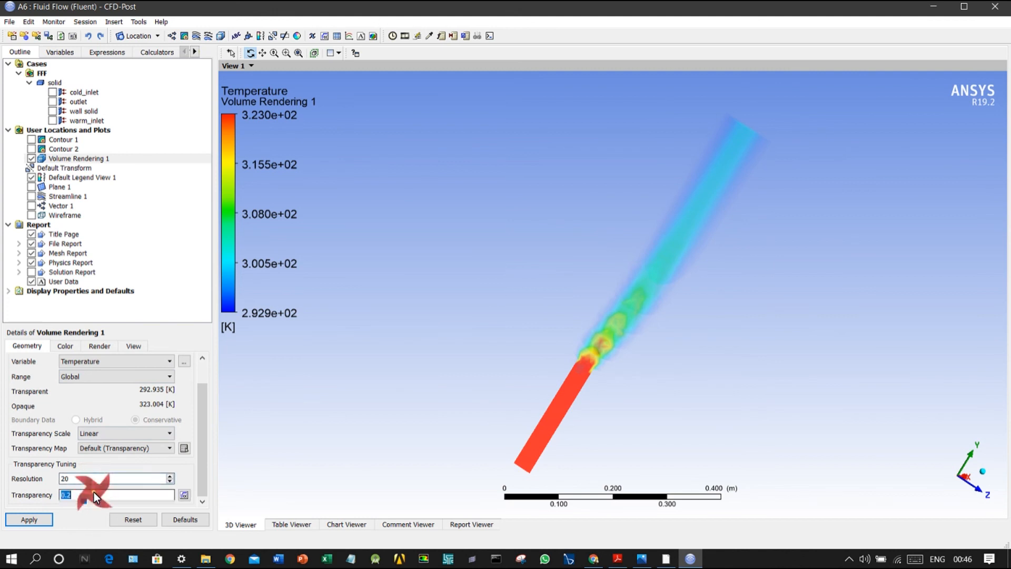
{"action": "type", "text": "0.517"}
{"action": "left_click", "coordinate": [119, 499]}
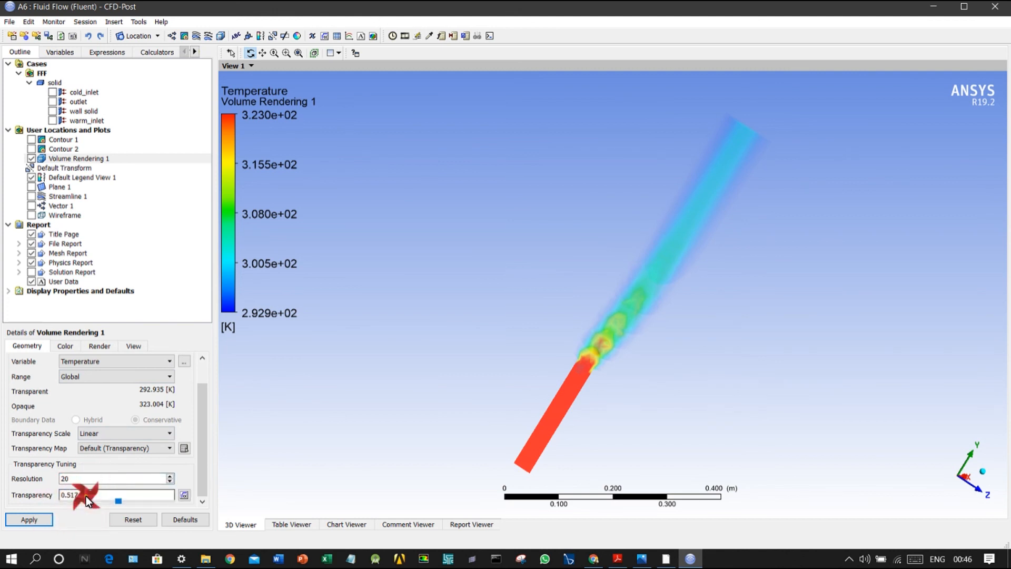
{"action": "left_click_drag", "start_coordinate": [351, 410], "coordinate": [259, 435]}
{"action": "left_click", "coordinate": [102, 497]}
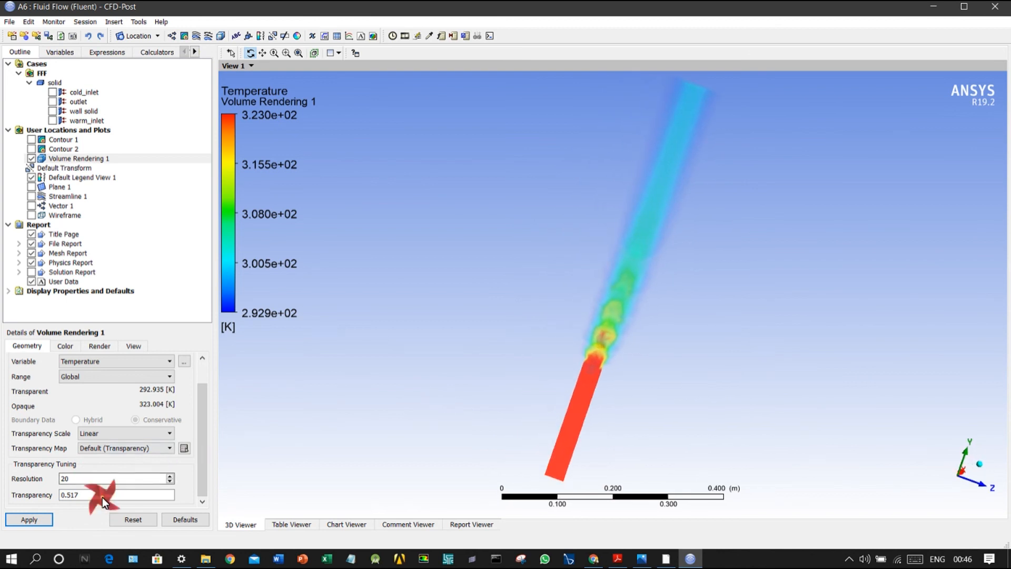
{"action": "left_click_drag", "start_coordinate": [121, 499], "coordinate": [156, 501]}
{"action": "left_click_drag", "start_coordinate": [666, 248], "coordinate": [580, 303]}
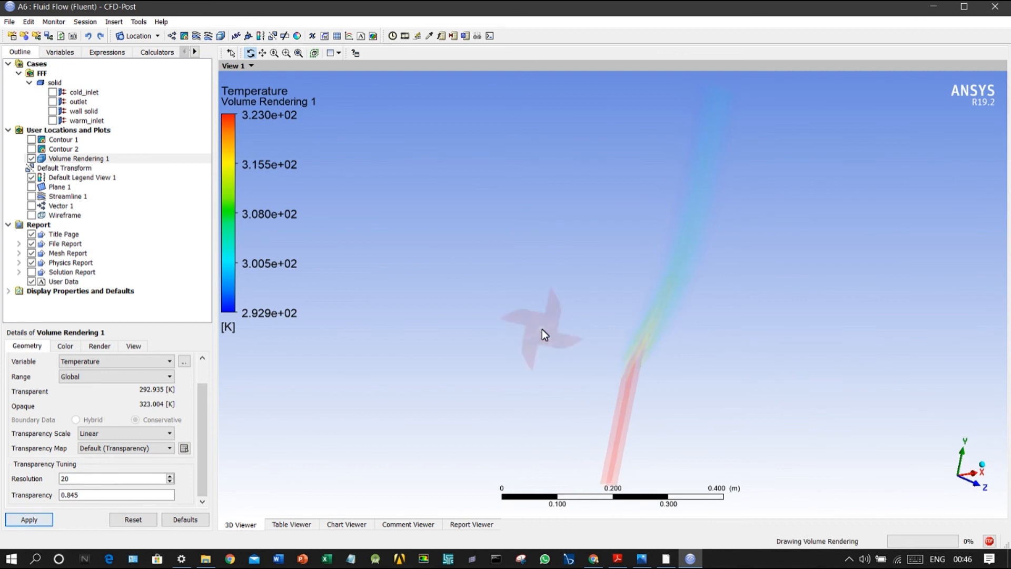
Set the volume rendering's transparency to 0.014 and apply it
{"action": "left_click", "coordinate": [105, 498]}
{"action": "left_click_drag", "start_coordinate": [156, 500], "coordinate": [81, 496]}
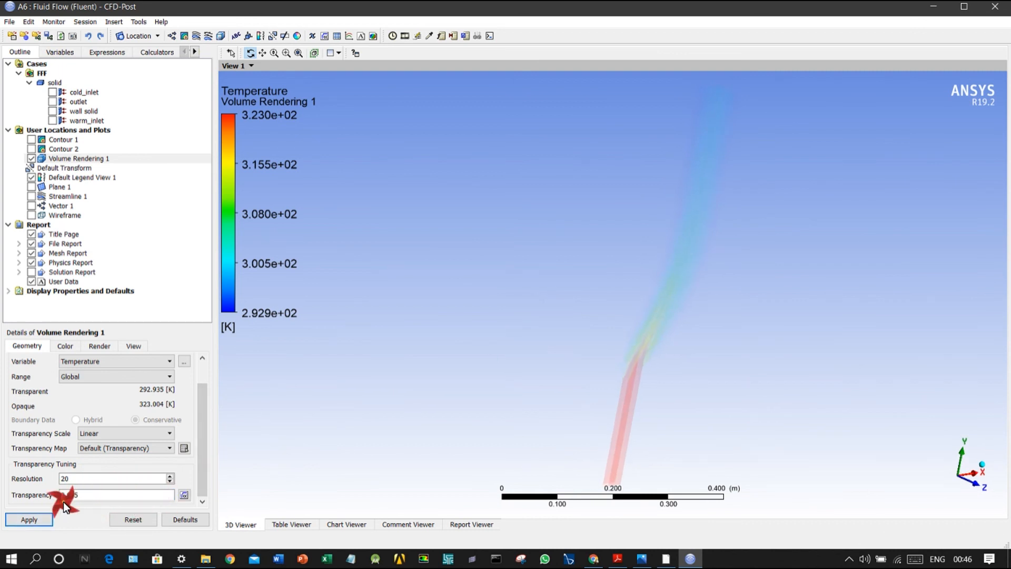
{"action": "left_click", "coordinate": [42, 516]}
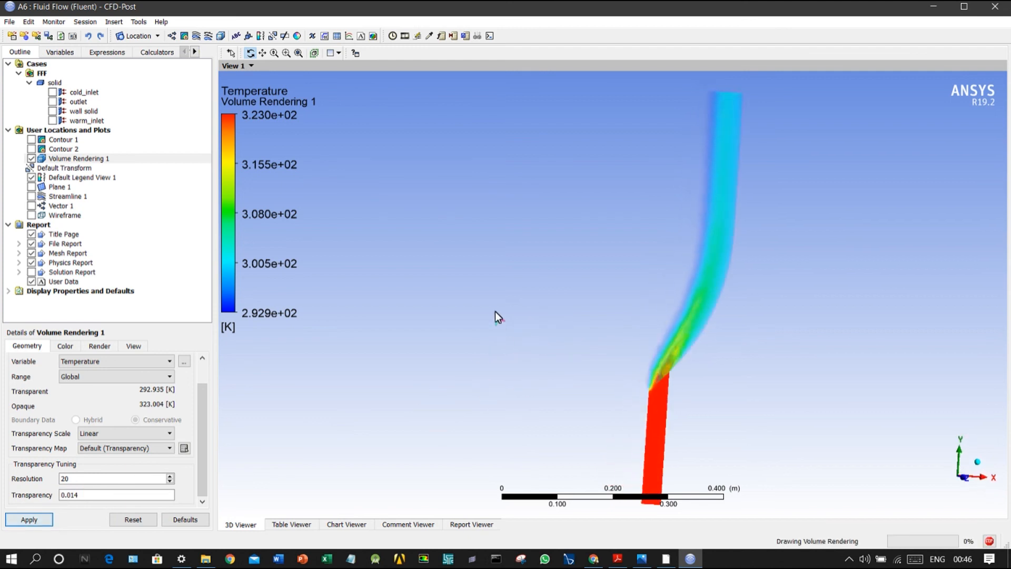
{"action": "mouse_move", "coordinate": [460, 287]}
{"action": "left_mouse_down"}
{"action": "mouse_move", "coordinate": [680, 305]}
{"action": "mouse_move", "coordinate": [699, 268]}
{"action": "mouse_move", "coordinate": [707, 290]}
{"action": "mouse_move", "coordinate": [618, 305]}
{"action": "mouse_move", "coordinate": [561, 289]}
{"action": "mouse_move", "coordinate": [452, 302]}
{"action": "left_mouse_up"}
Set the volume rendering's resolution to 50, apply it, and inspect the mixing region up close
{"action": "left_click_drag", "start_coordinate": [155, 478], "coordinate": [2, 454]}
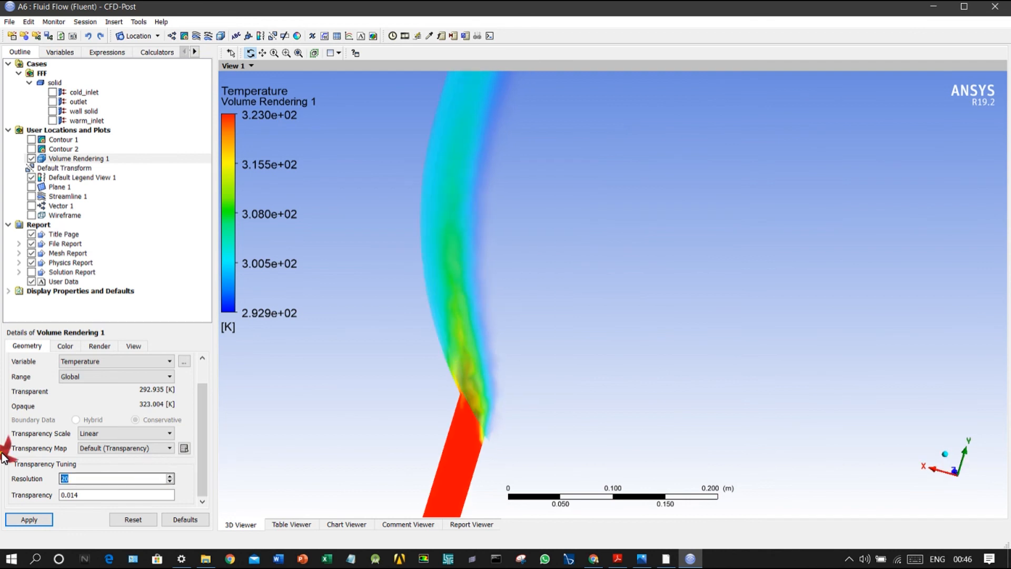
{"action": "type", "text": "50"}
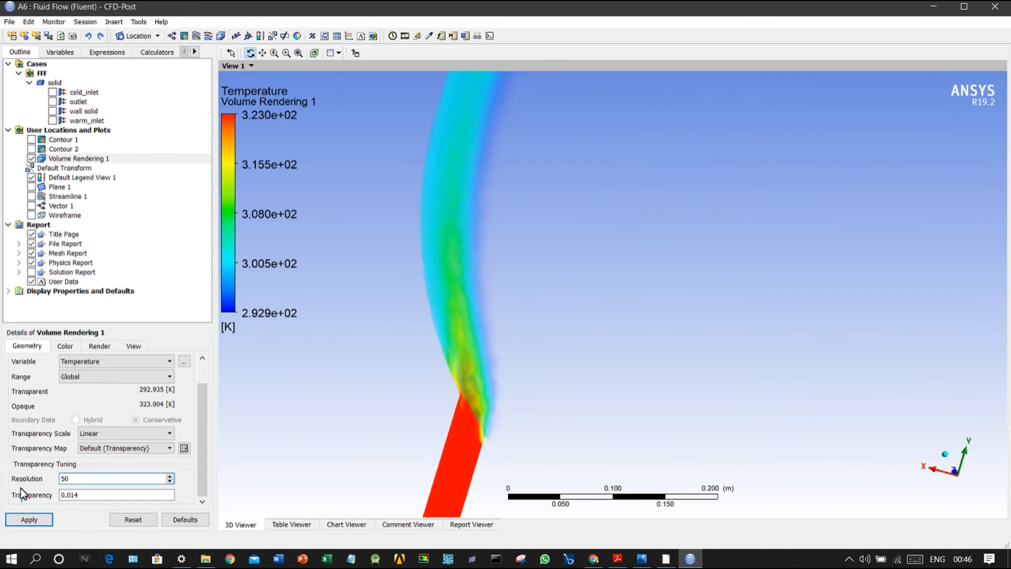
{"action": "left_click", "coordinate": [29, 519]}
{"action": "scroll", "coordinate": [538, 276], "scroll_direction": "up", "scroll_amount": 3}
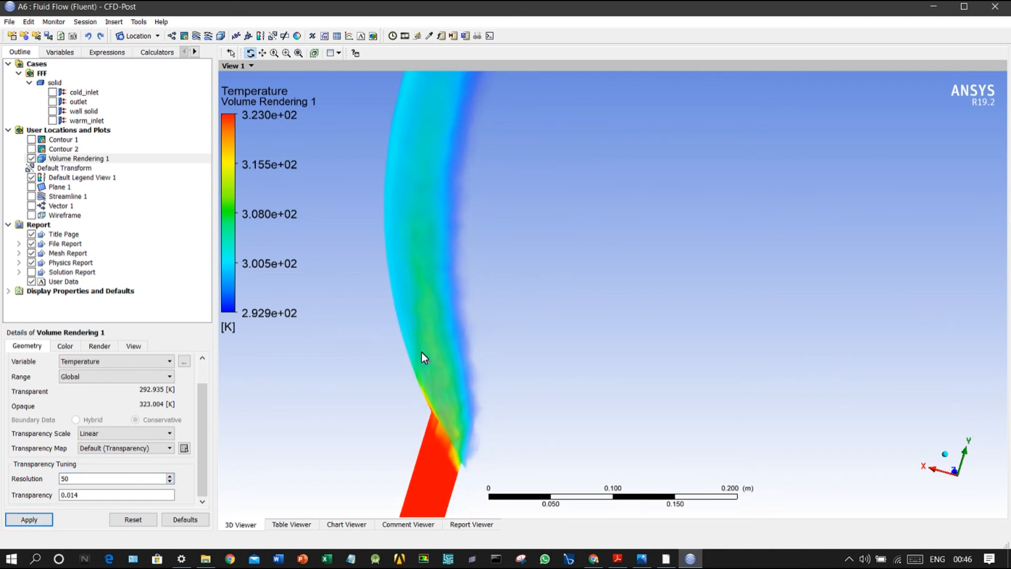
{"action": "left_click_drag", "start_coordinate": [447, 339], "coordinate": [696, 198]}
{"action": "left_click_drag", "start_coordinate": [791, 272], "coordinate": [627, 297]}
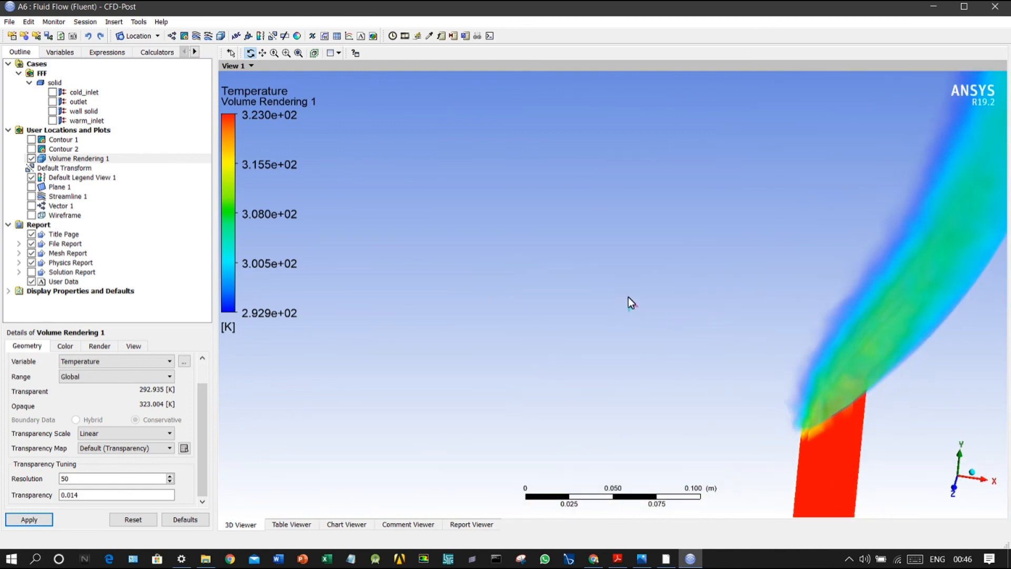
Keep the range Global and set the volume rendering's transparency scale to Logarithmic
{"action": "left_click", "coordinate": [92, 378]}
{"action": "left_click", "coordinate": [93, 386]}
{"action": "left_click", "coordinate": [99, 437]}
{"action": "left_click", "coordinate": [102, 458]}
{"action": "scroll", "coordinate": [640, 356], "scroll_direction": "down", "scroll_amount": 5}
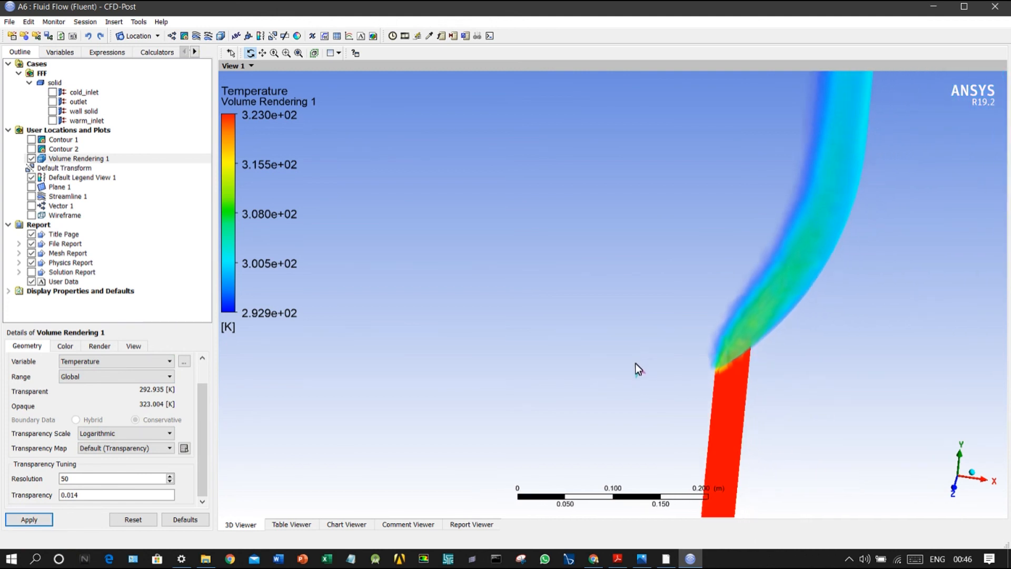
{"action": "scroll", "coordinate": [635, 364], "scroll_direction": "down", "scroll_amount": 4}
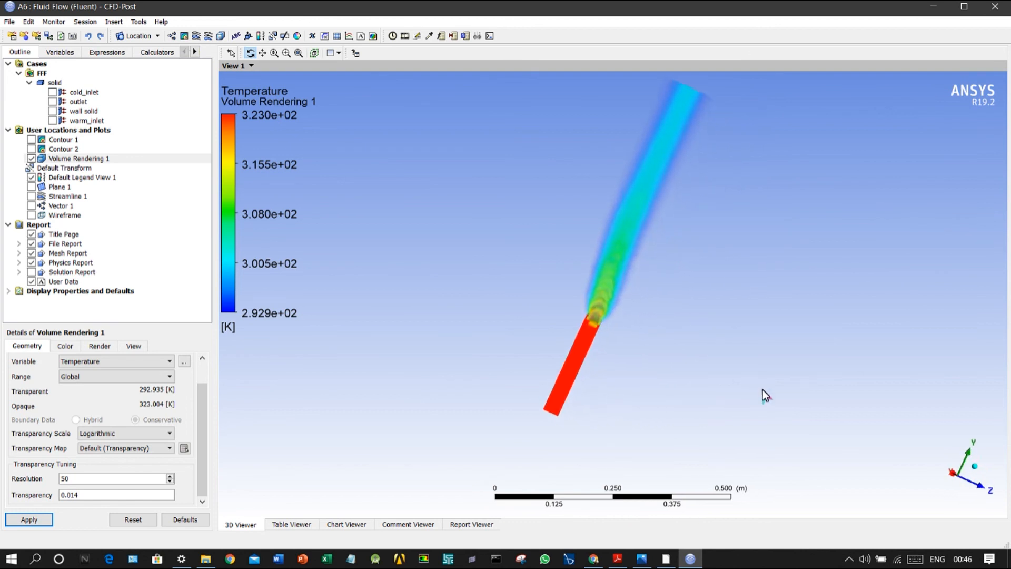